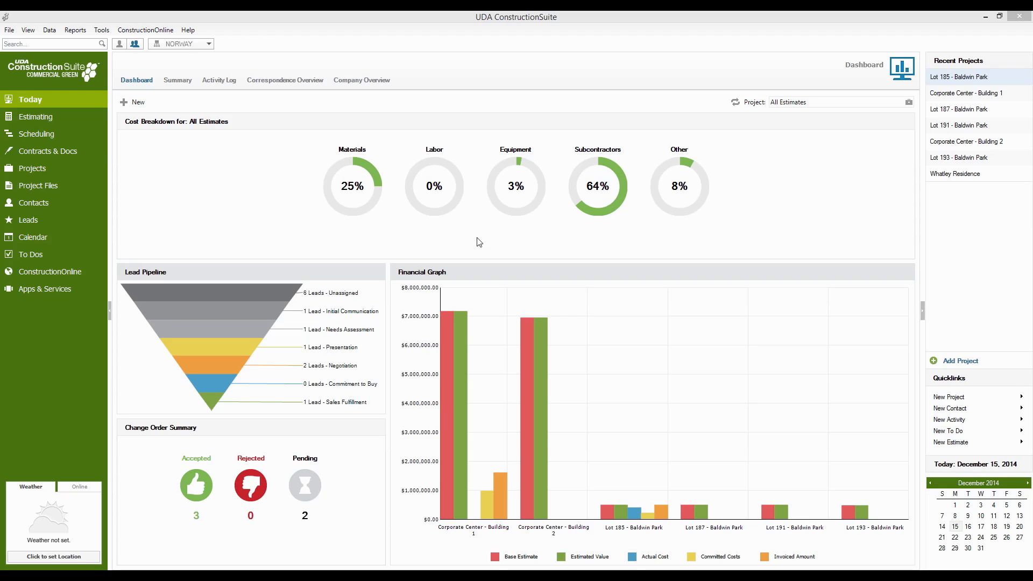
- View the dashboard cost breakdown for the Whatley Residence and Lot 187 - Baldwin Park estimates, ending with All Estimates
click(908, 102)
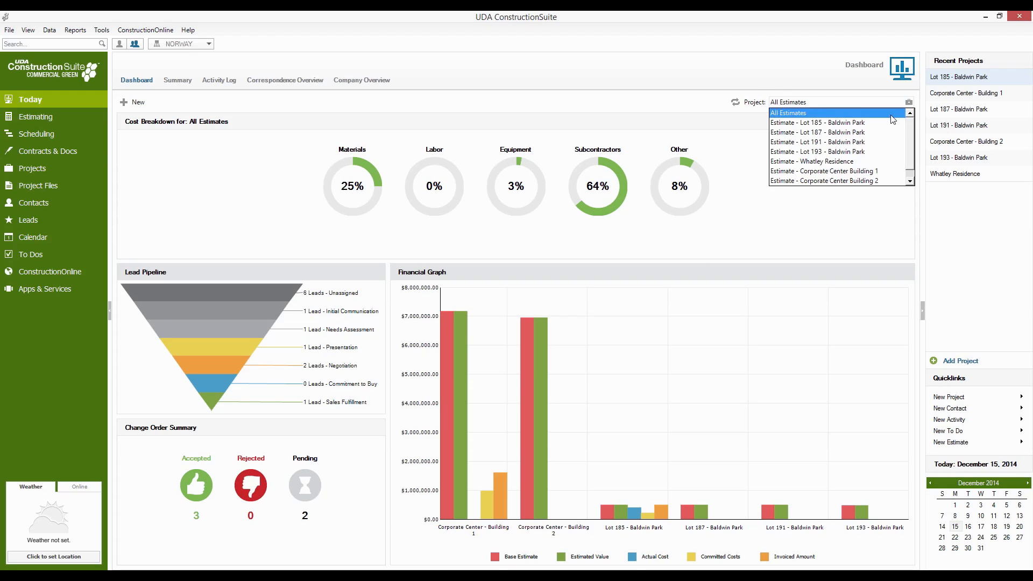
drag(910, 122, 910, 134)
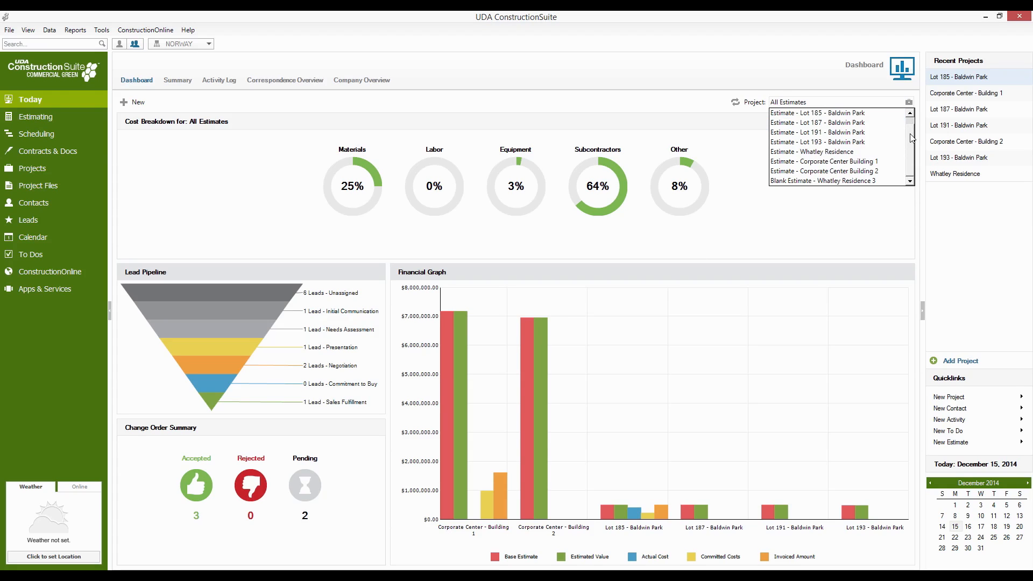
click(873, 151)
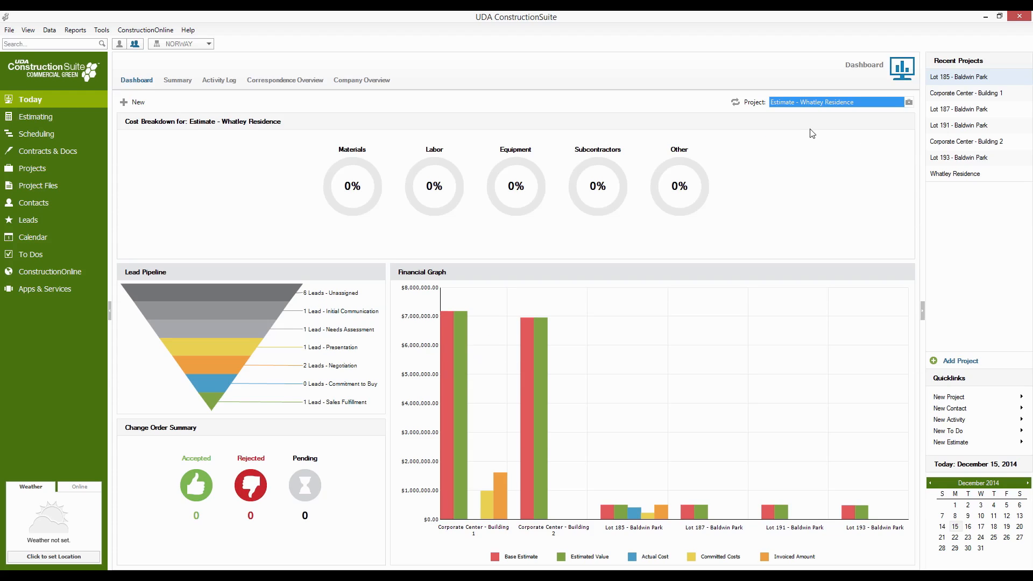
click(908, 102)
click(887, 135)
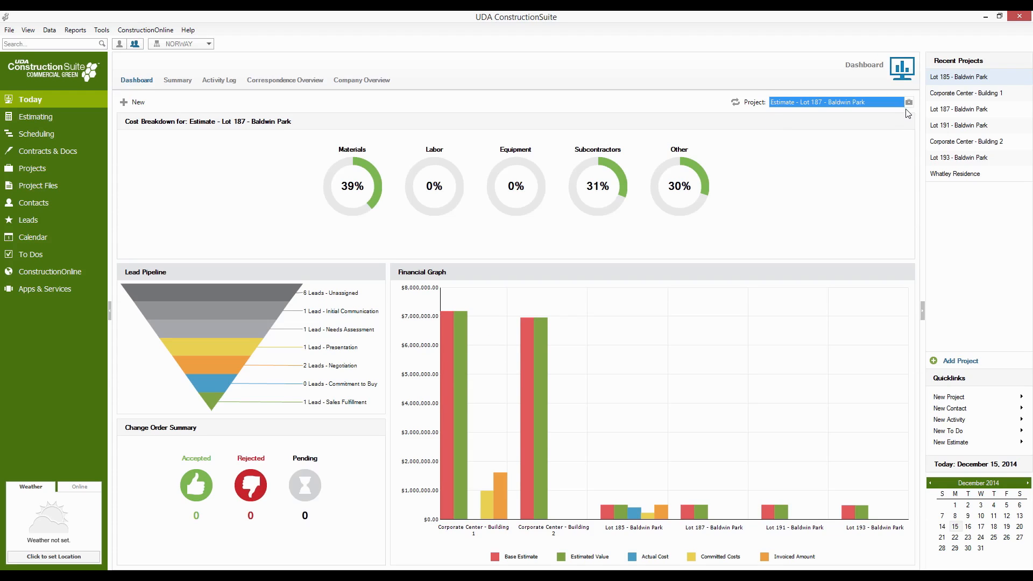
click(909, 103)
click(879, 113)
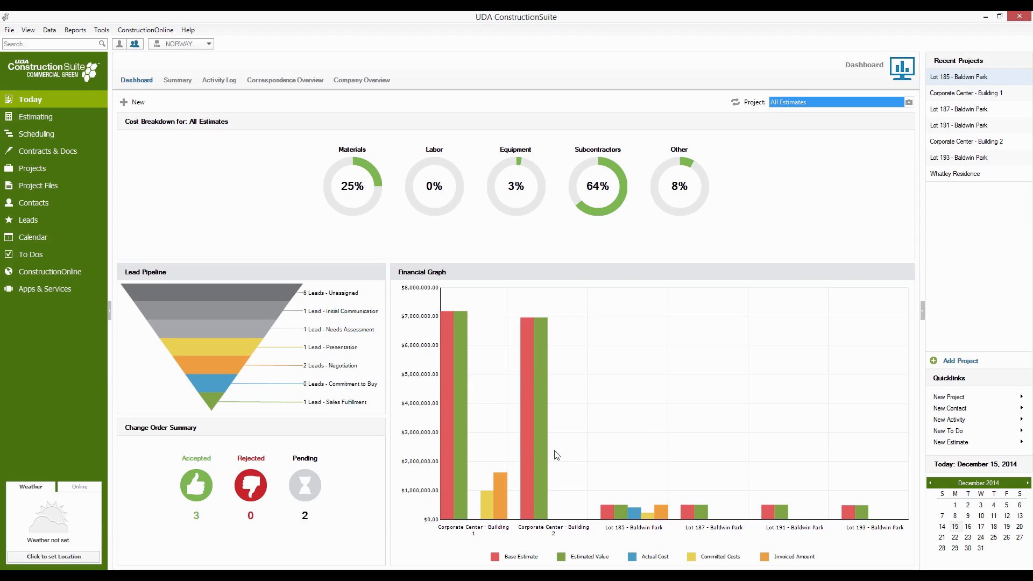
- Start a new project from the Summary view and name it Teller Residence
mouse_move(534, 447)
click(173, 82)
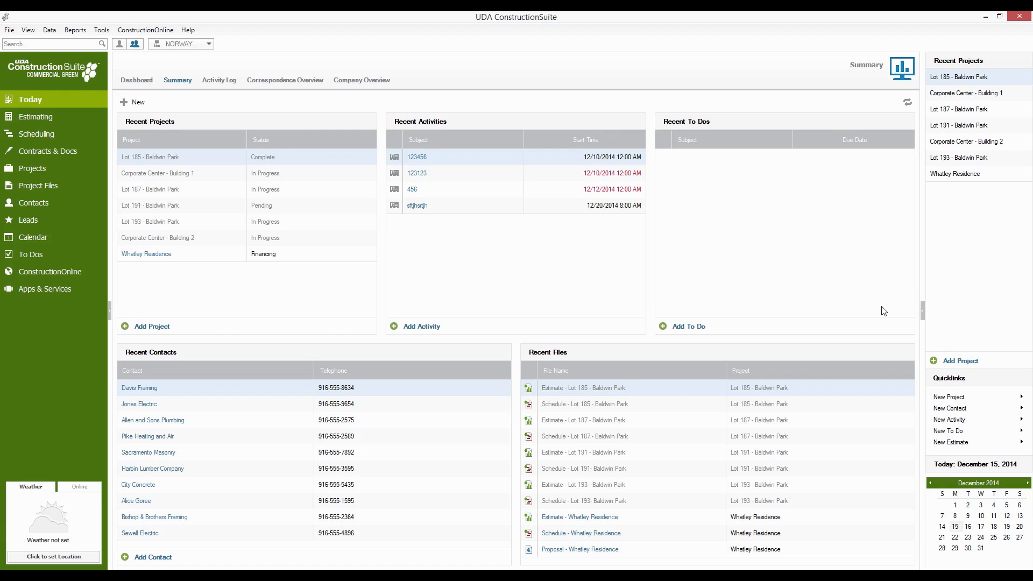
click(961, 366)
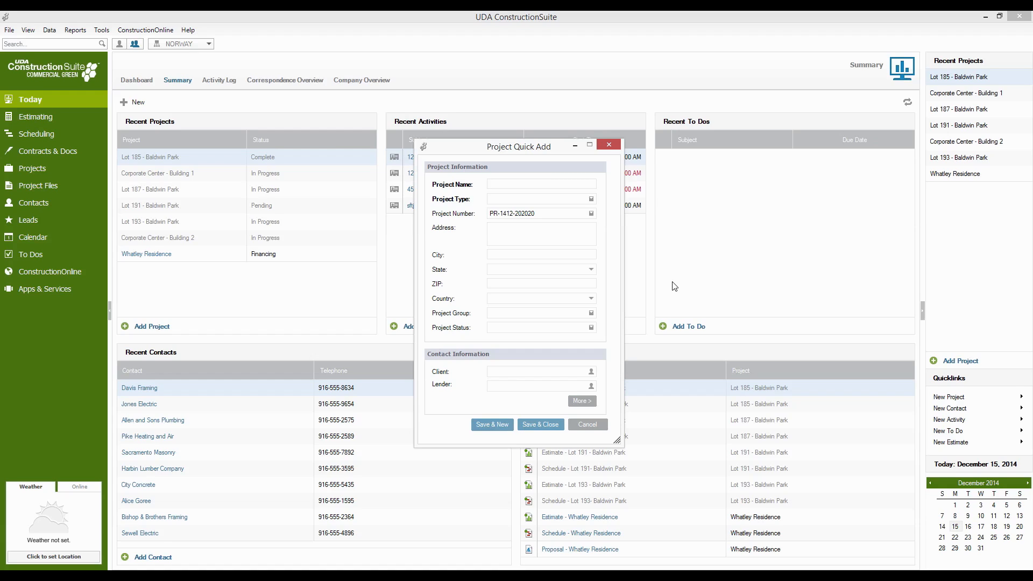
click(544, 184)
text(Teller Residence)
- Set the new project's type to Single-Family Residential
click(590, 199)
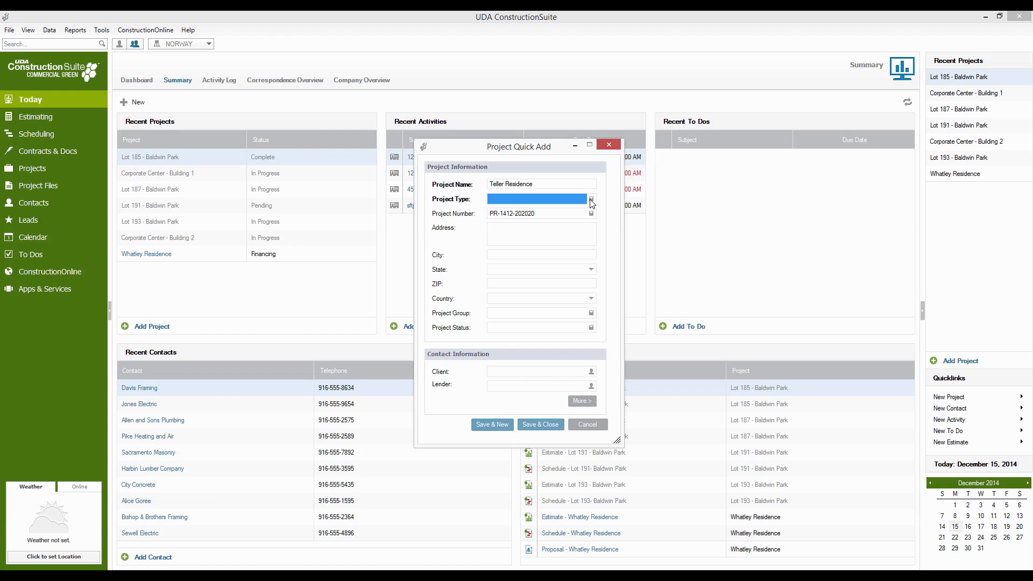
click(611, 326)
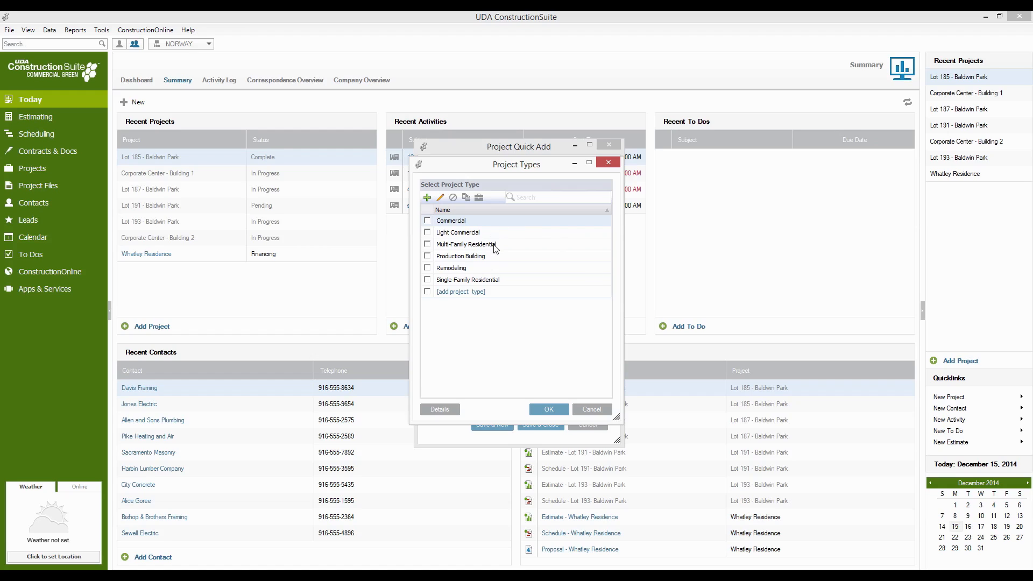
click(498, 281)
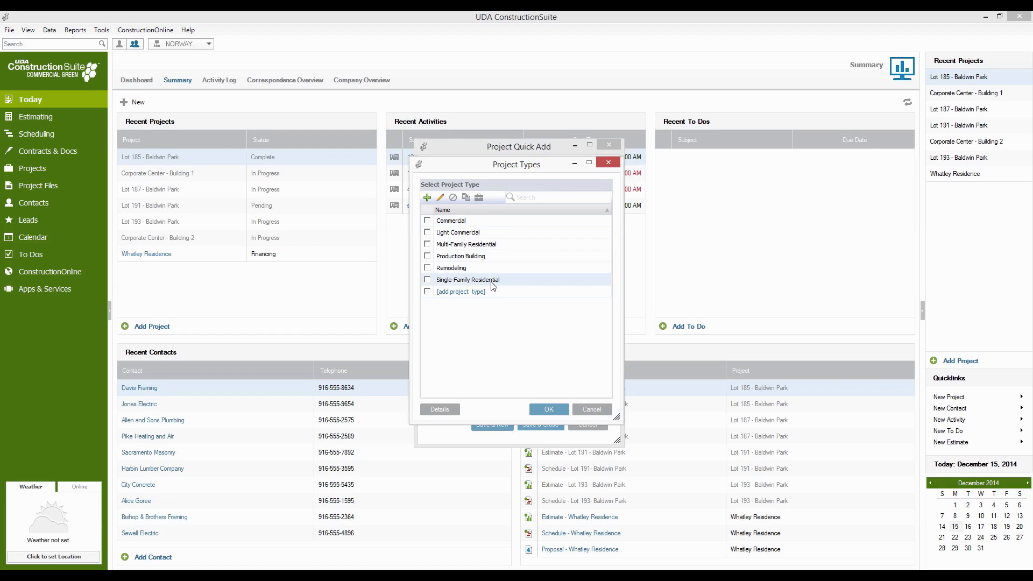
click(427, 280)
click(549, 409)
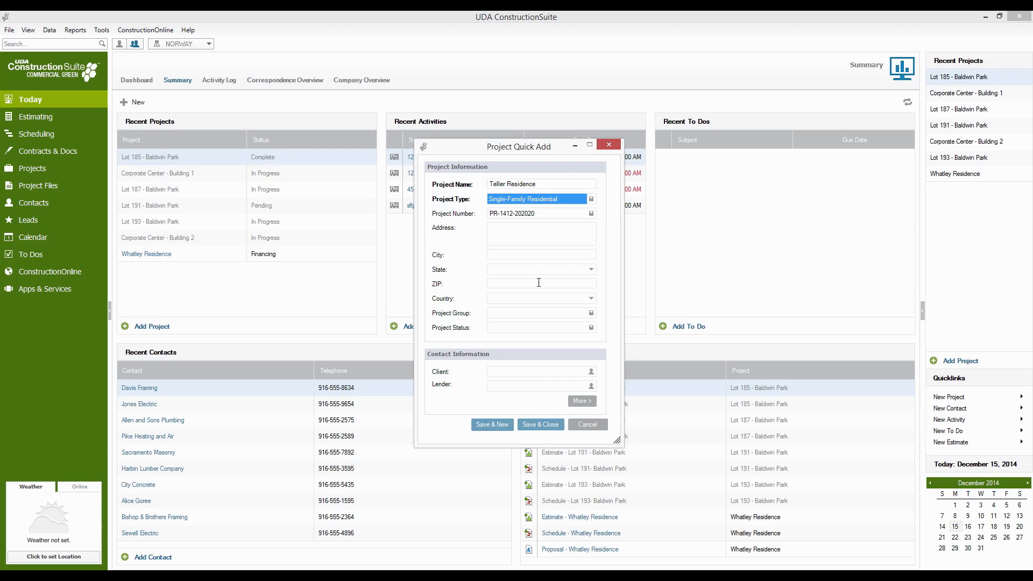
- Start a new contact for the project's client, entering the client's first and last name and the company Teller Morrow
click(592, 373)
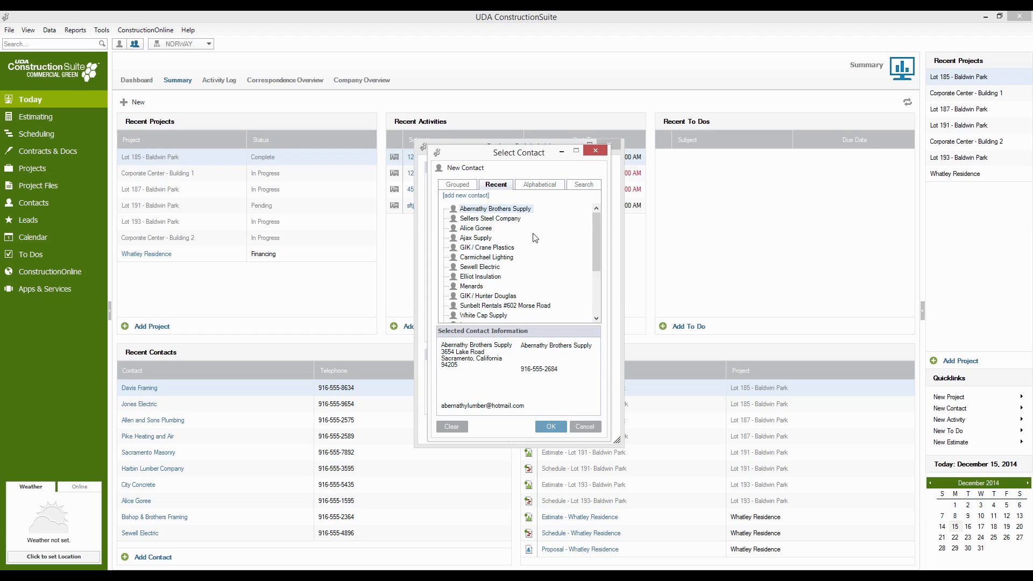
click(473, 196)
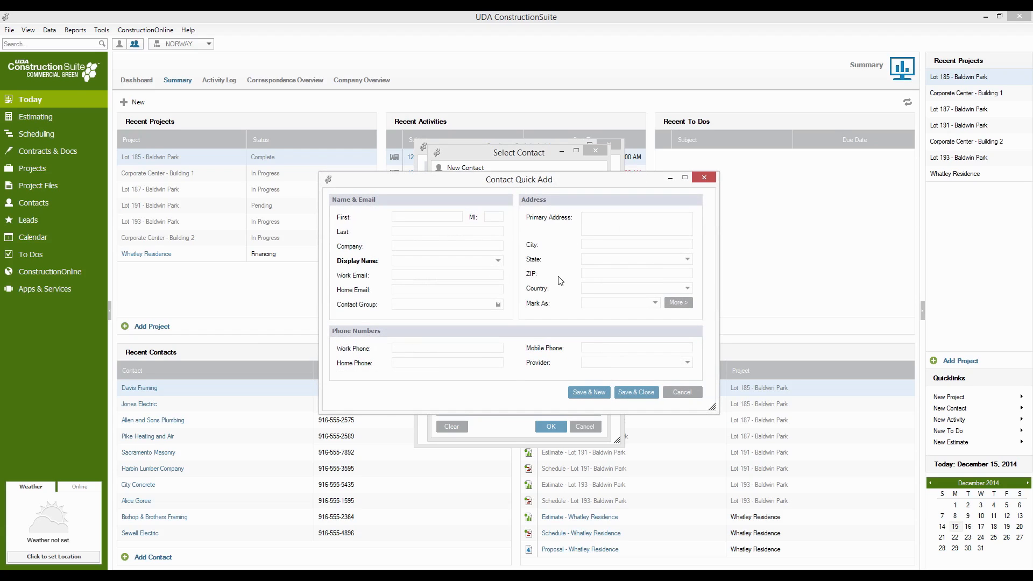
text(Jax)
key(Tab)
key(Tab)
text(Telle)
key(Tab)
text(Teller)
text(M)
text(orrow)
text(1234 )
text(Charming H)
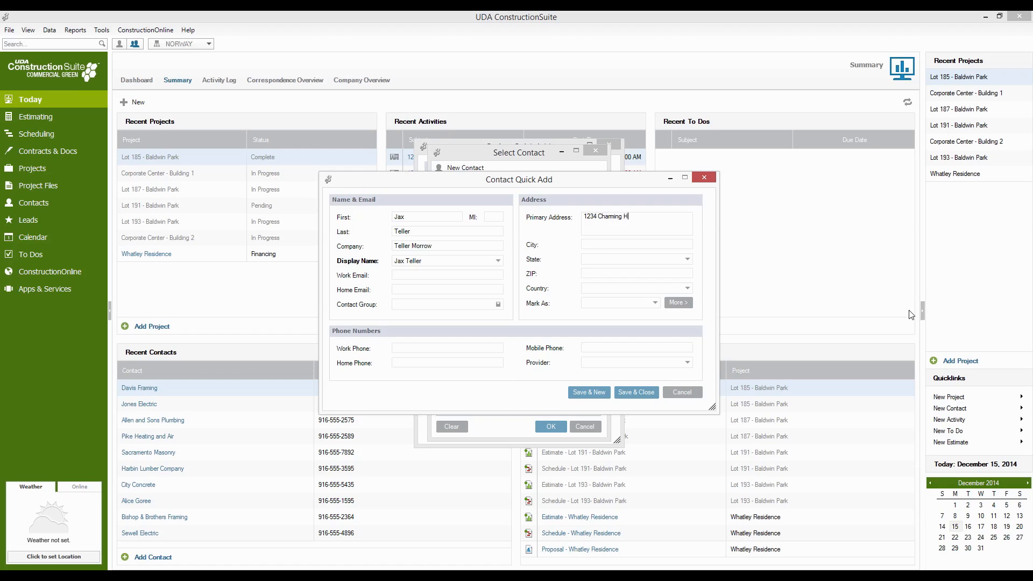
text(eights)
- Fill in the contact's street address, city, state and ZIP code, and assign the saved contact as the project's client
key(Tab)
text(Charm)
text(ing)
text(California)
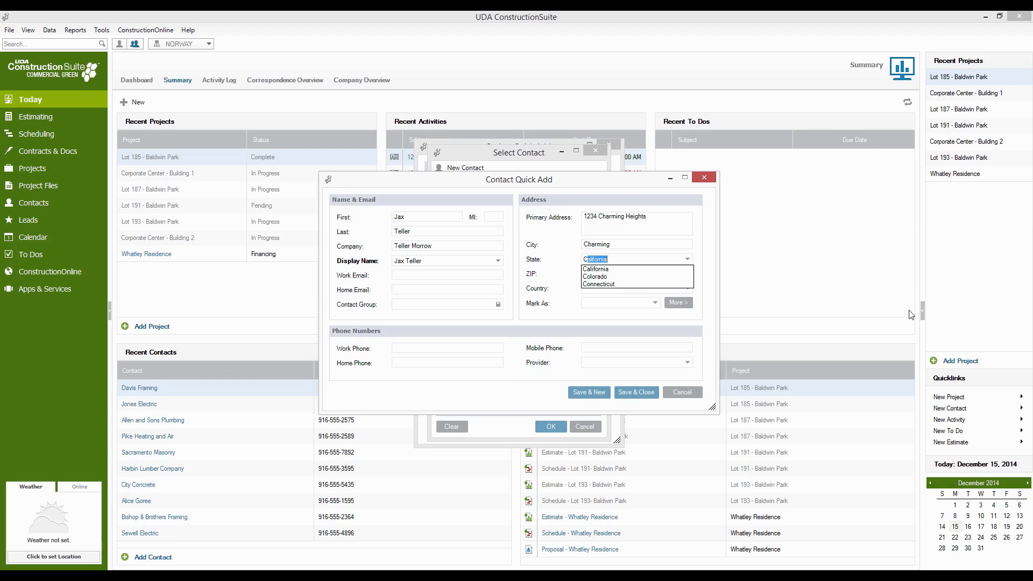
key(Tab)
text(36987)
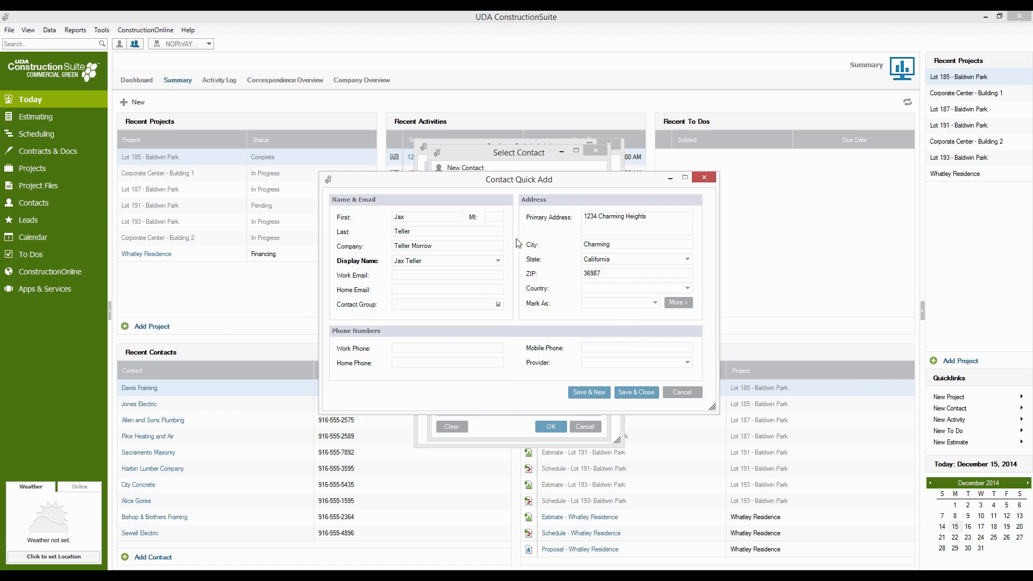
click(623, 397)
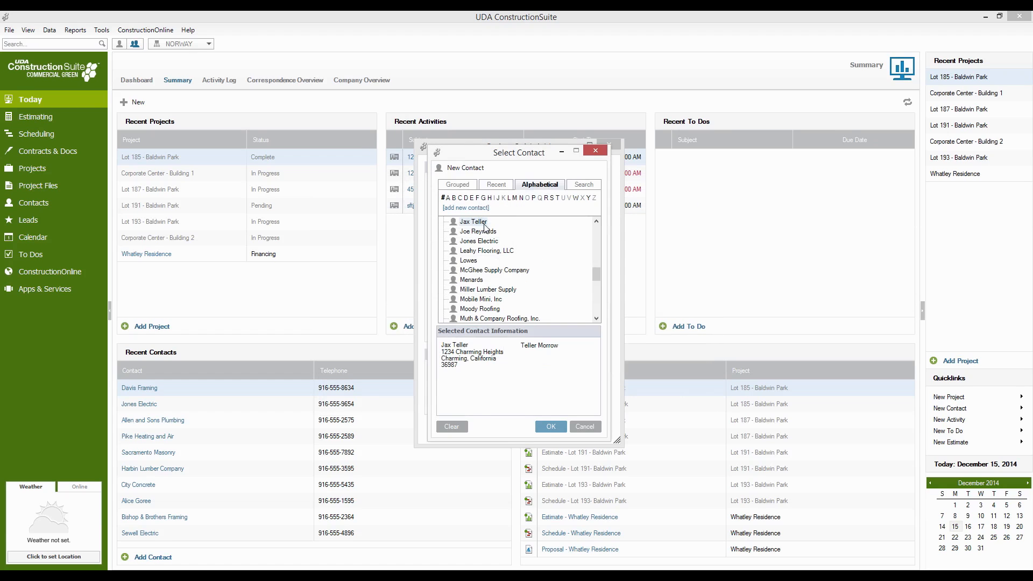
click(551, 426)
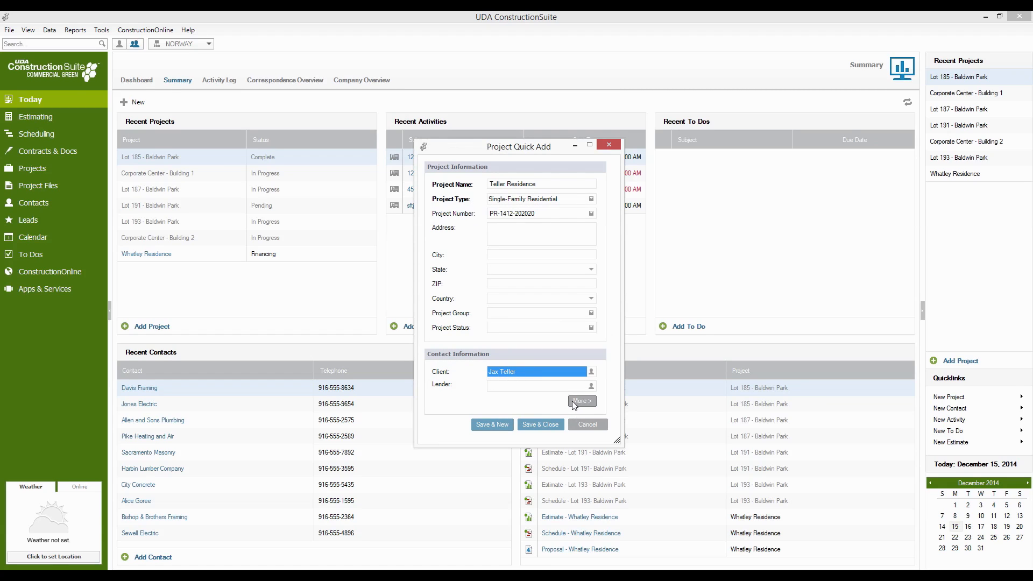
- Set the project's lender to National Bank and save the project
click(591, 387)
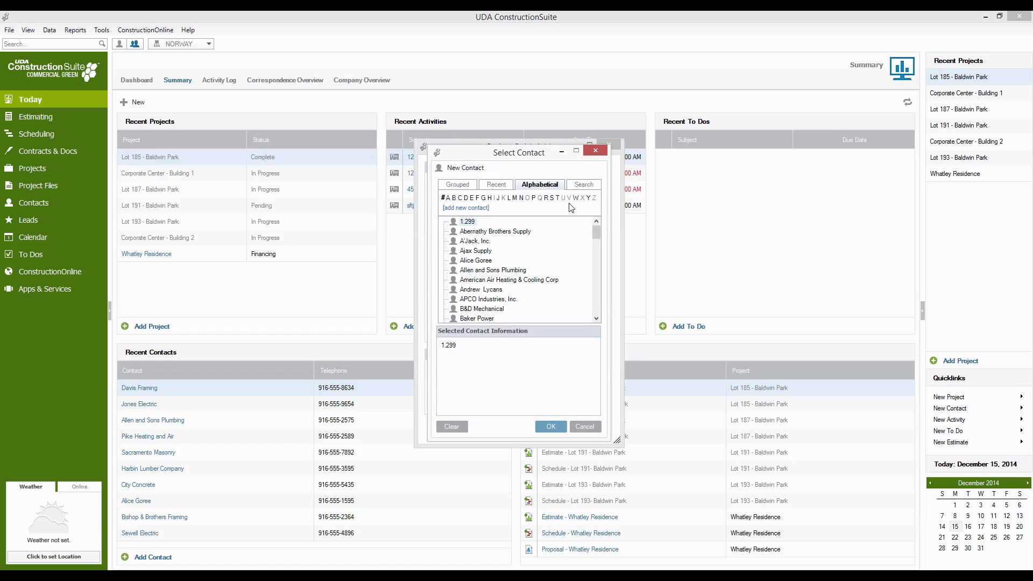
click(520, 198)
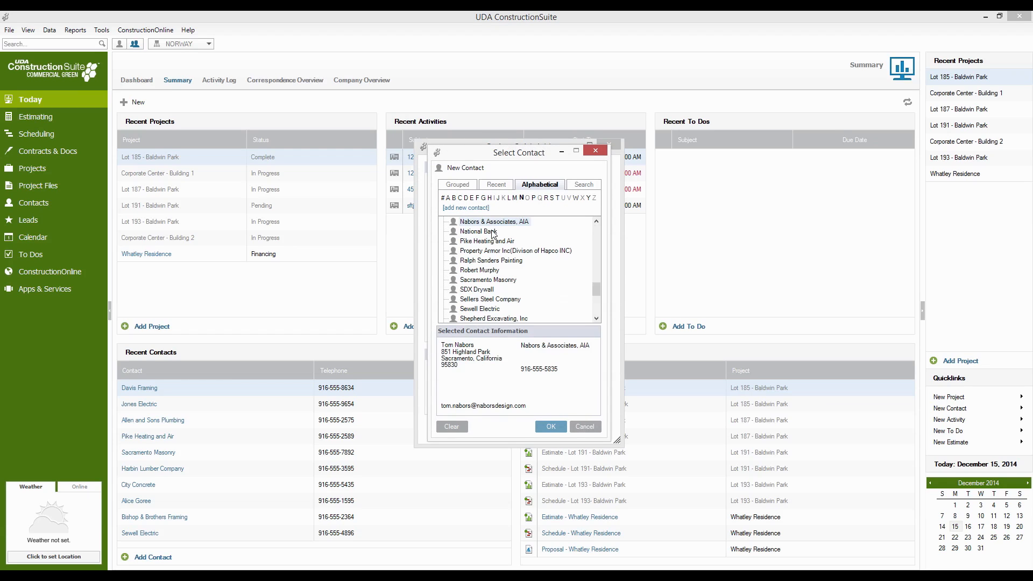
click(493, 231)
click(551, 426)
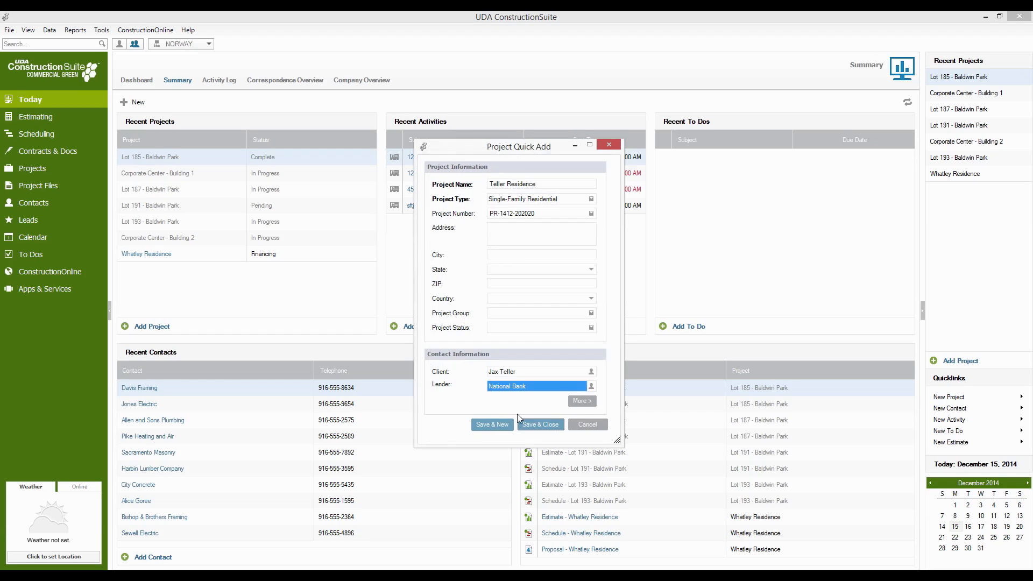
click(520, 424)
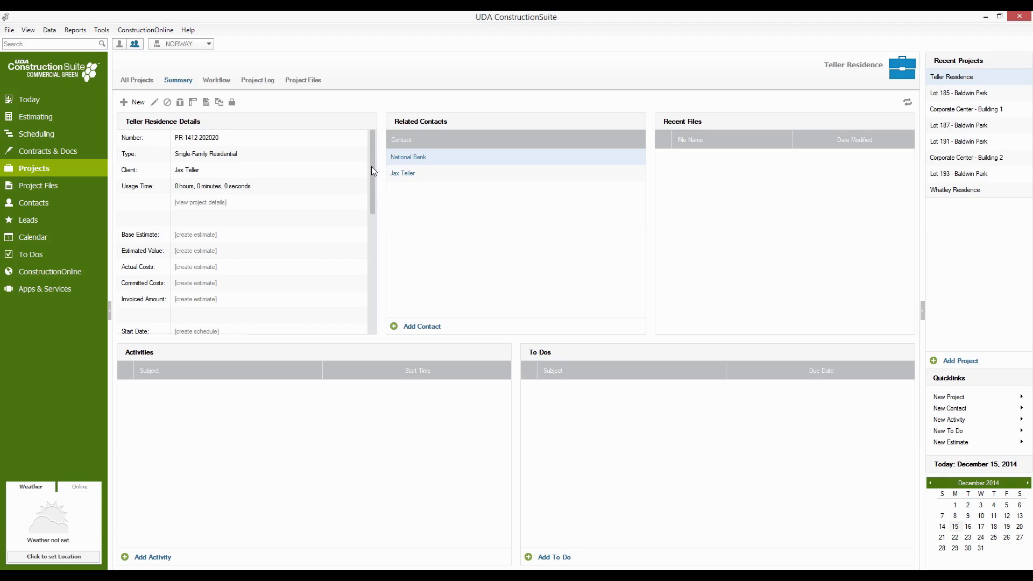
- Mark Create Project, Enter Client Contact Info, Review Plans and Generate Takeoffs as complete in the project's workflow
drag(372, 168, 371, 182)
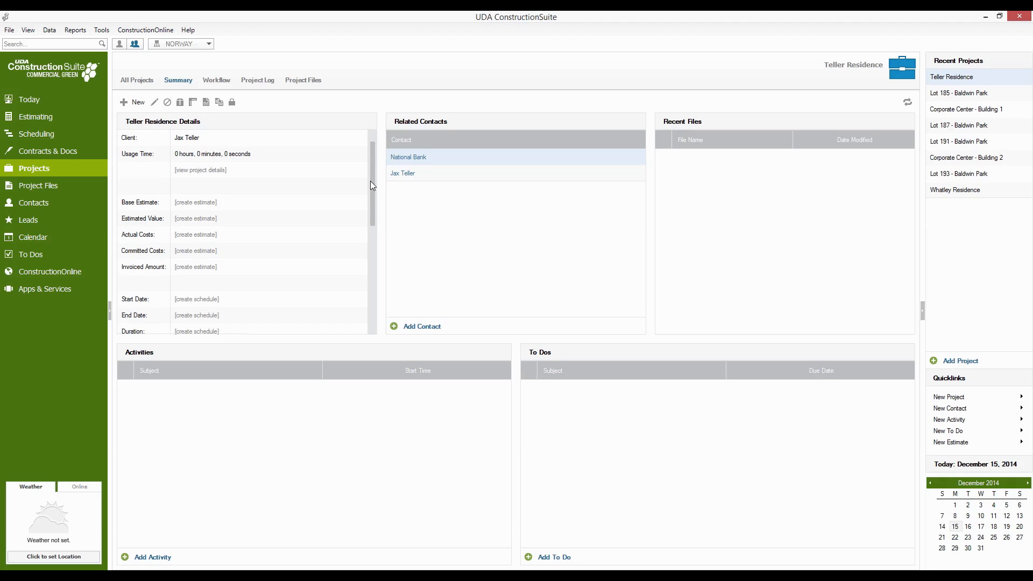
drag(370, 181, 377, 155)
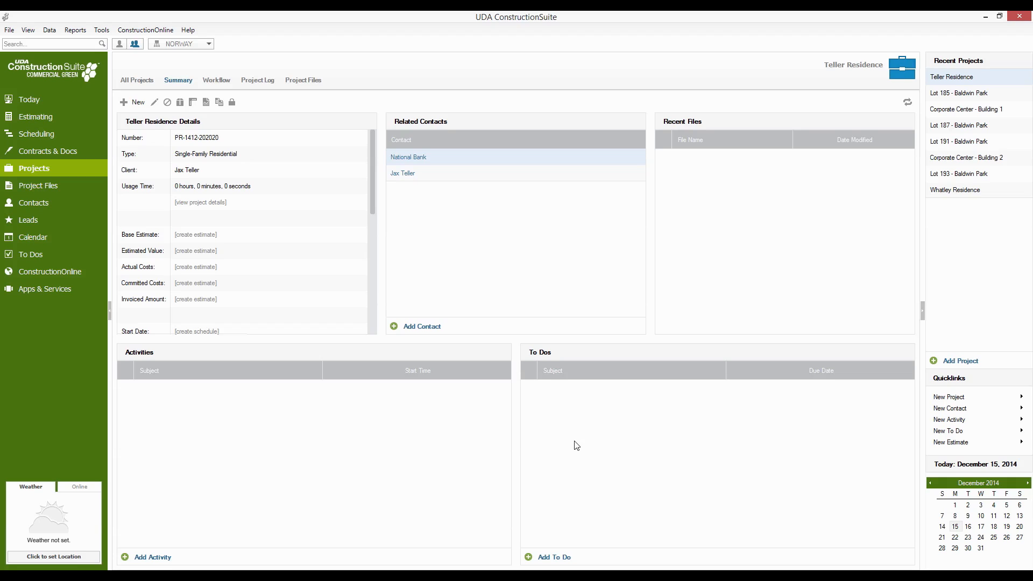
click(219, 82)
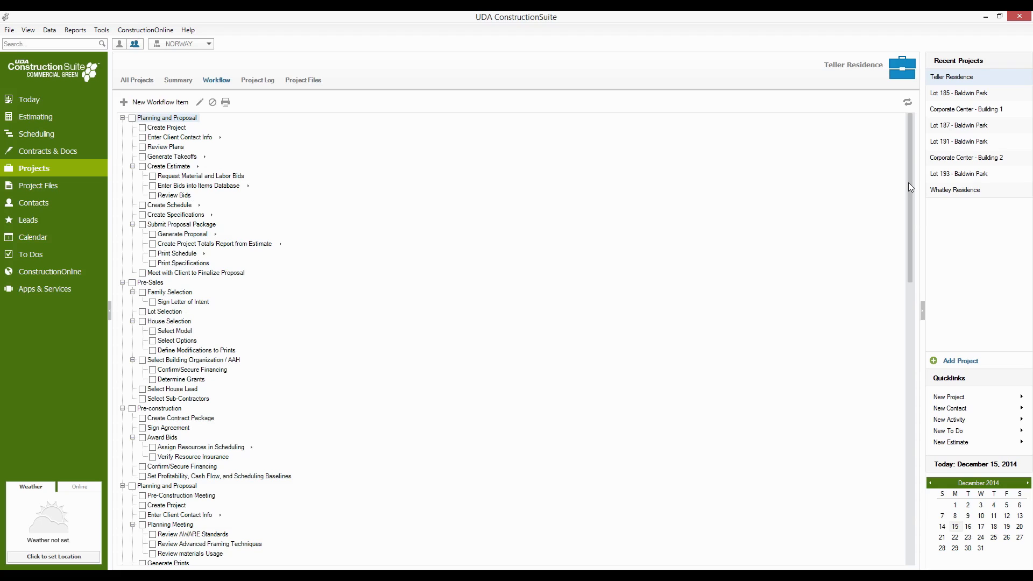
drag(909, 187, 885, 173)
click(142, 128)
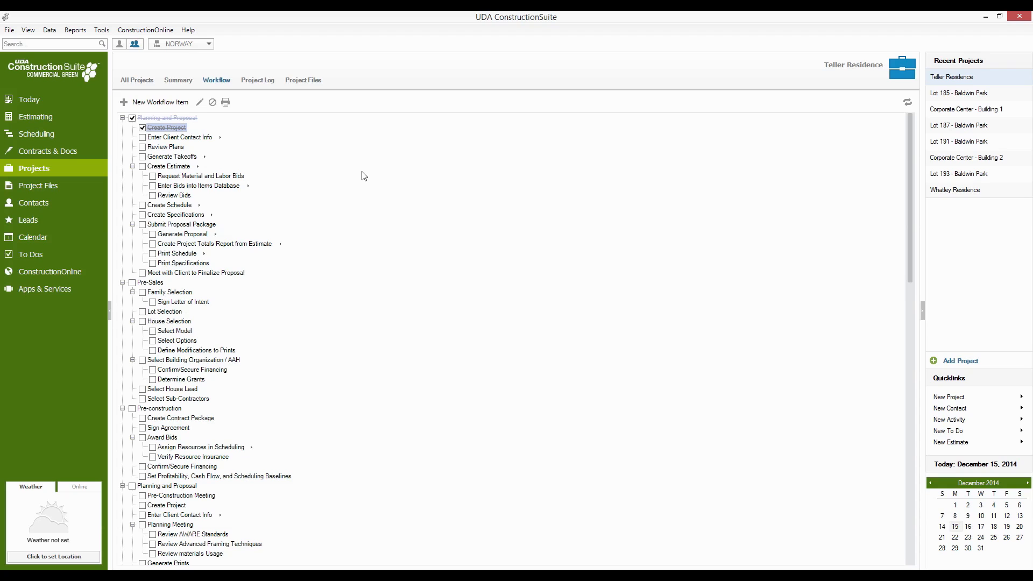
click(143, 138)
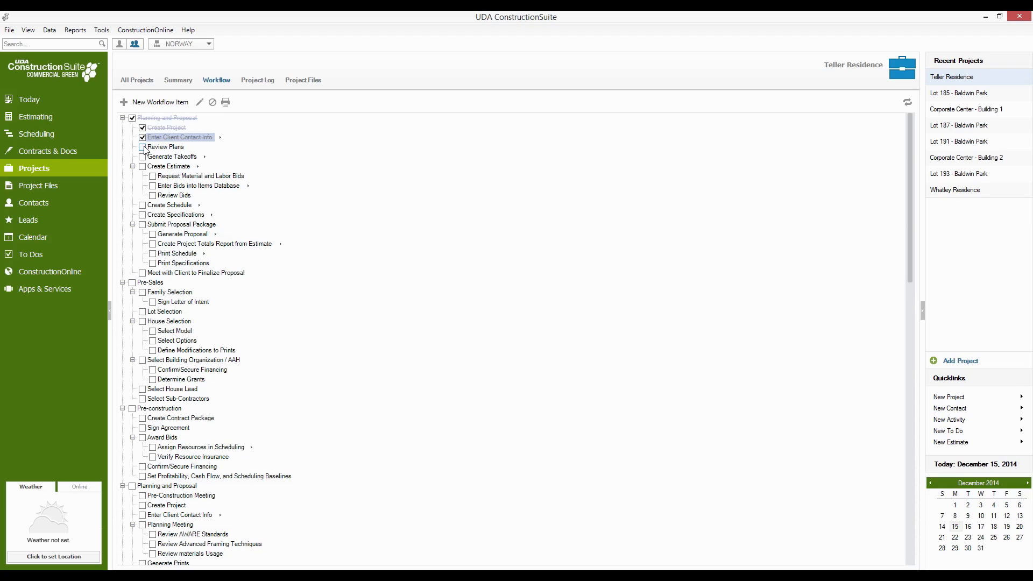
click(142, 148)
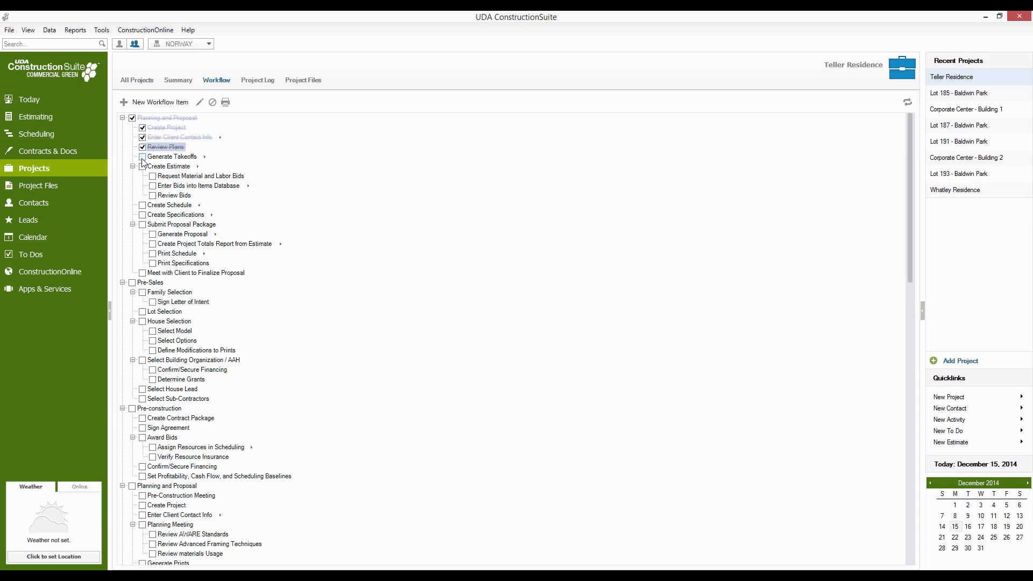
click(143, 157)
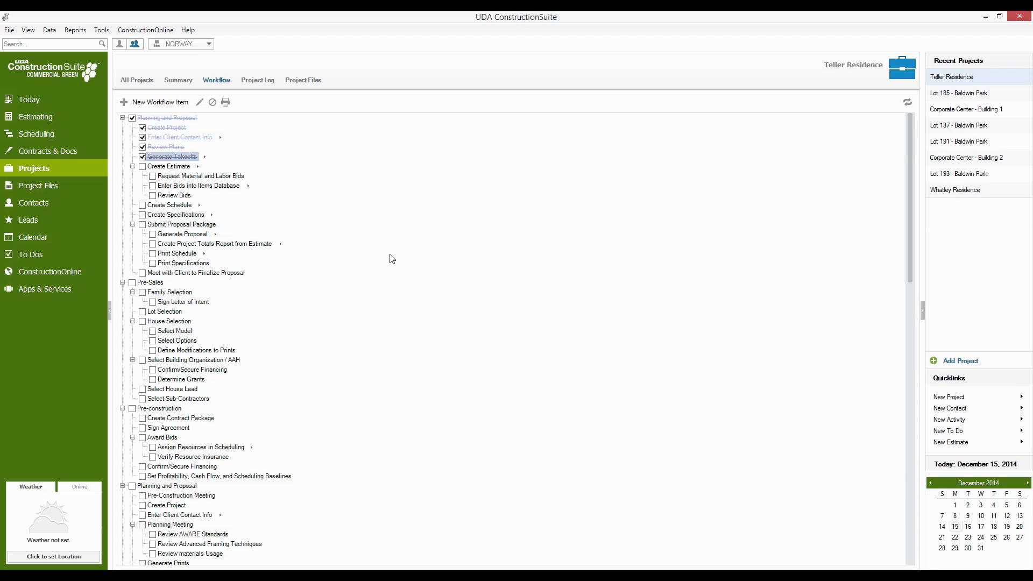
- Start an estimate from the workflow's Create Estimate item, using the predefined Residential Sample template, and continue to the project information
click(198, 168)
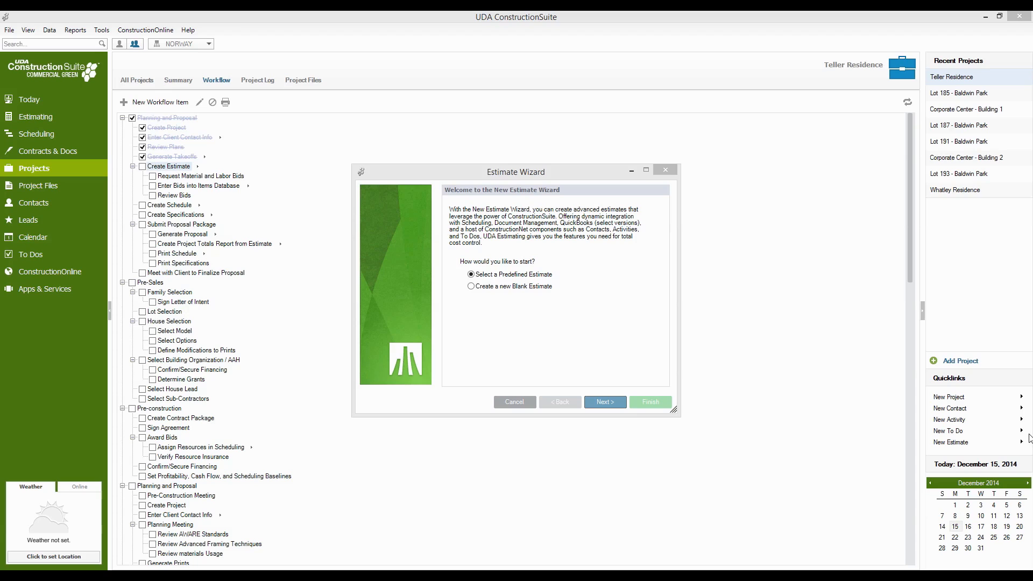
click(528, 302)
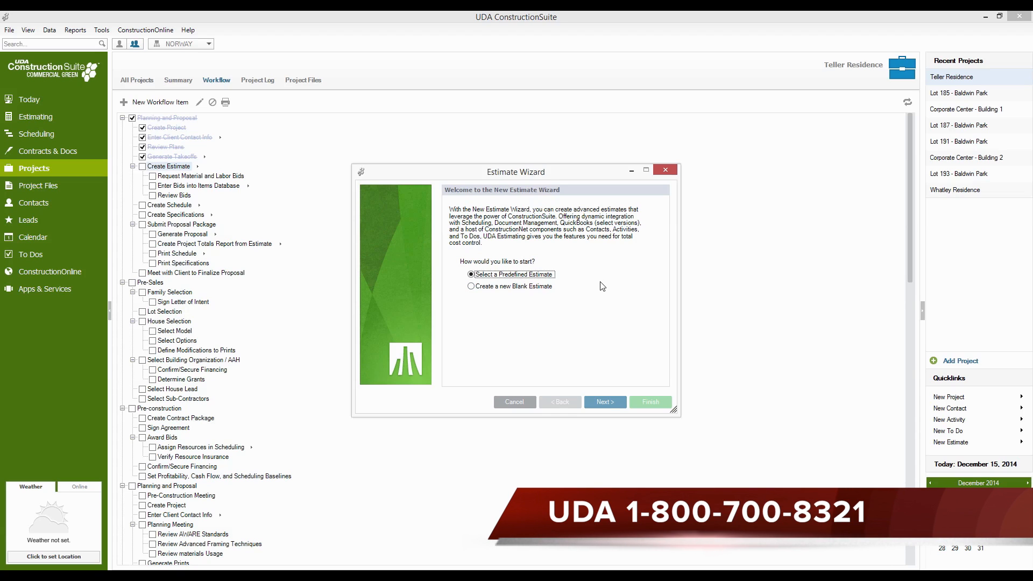
click(605, 402)
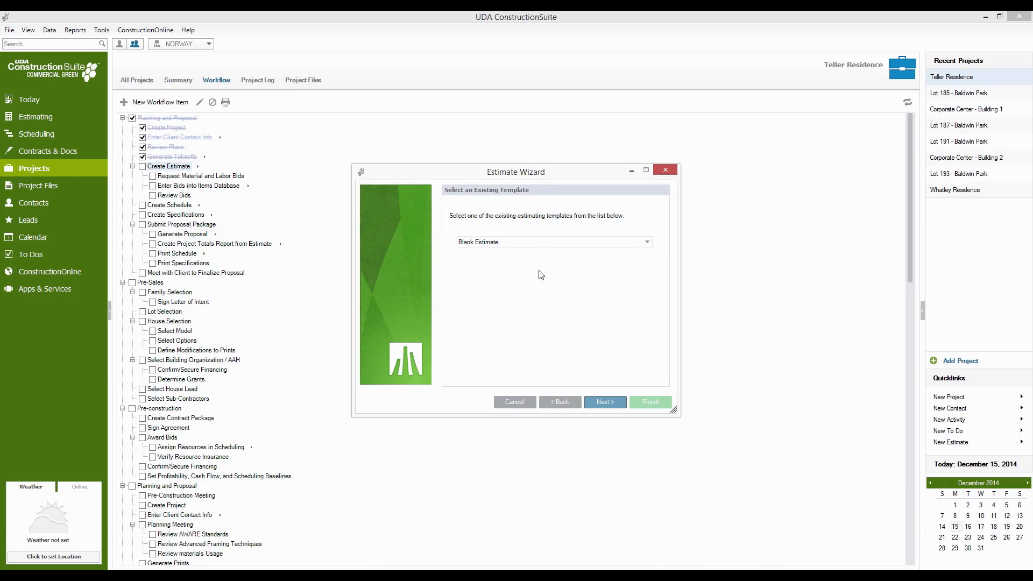
click(563, 246)
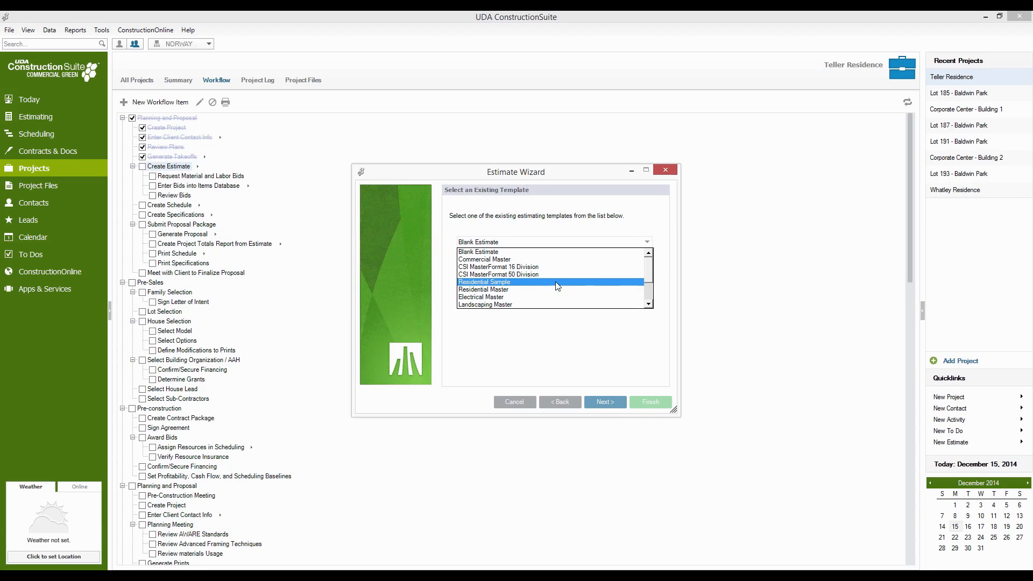
click(511, 282)
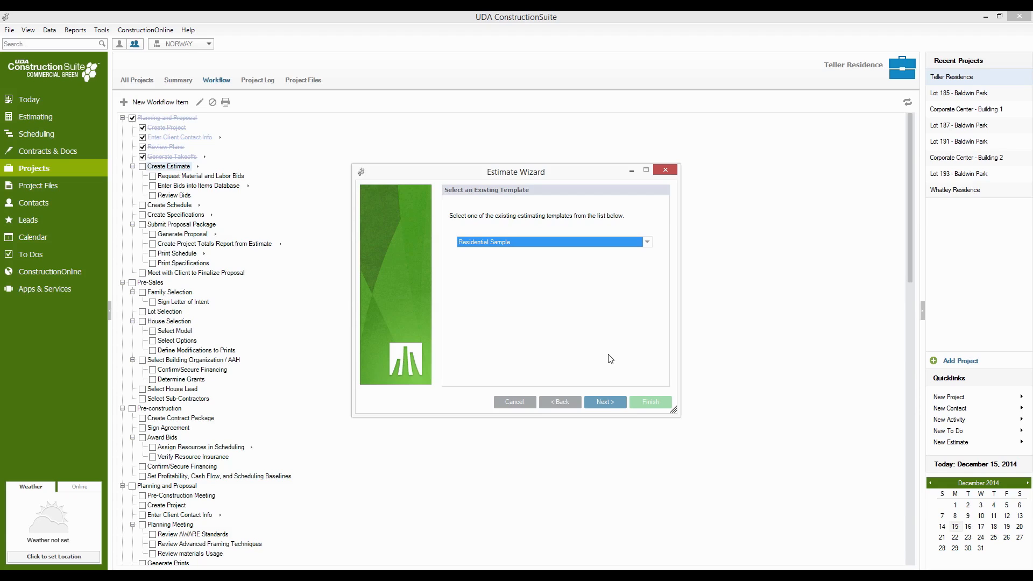
click(608, 402)
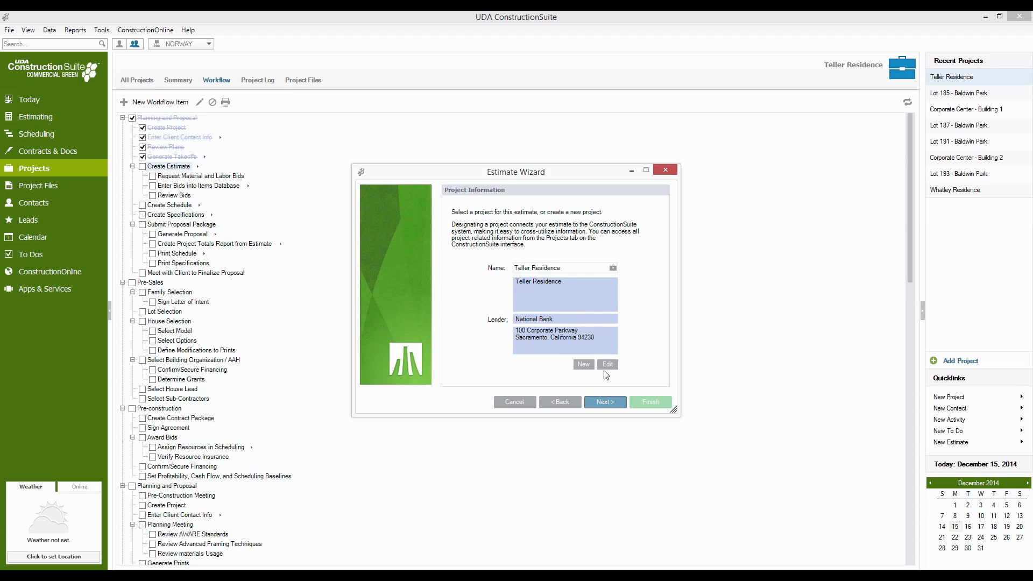
- Keep Teller Residence as the estimate's project, leave all sales tax rates at 0.00%, and finish creating the estimate
click(619, 401)
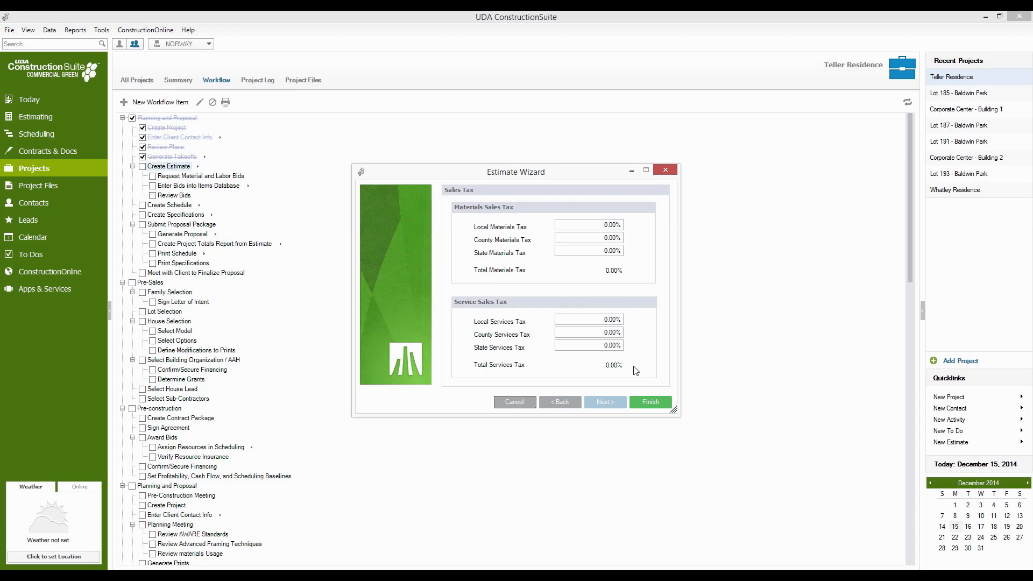
click(649, 403)
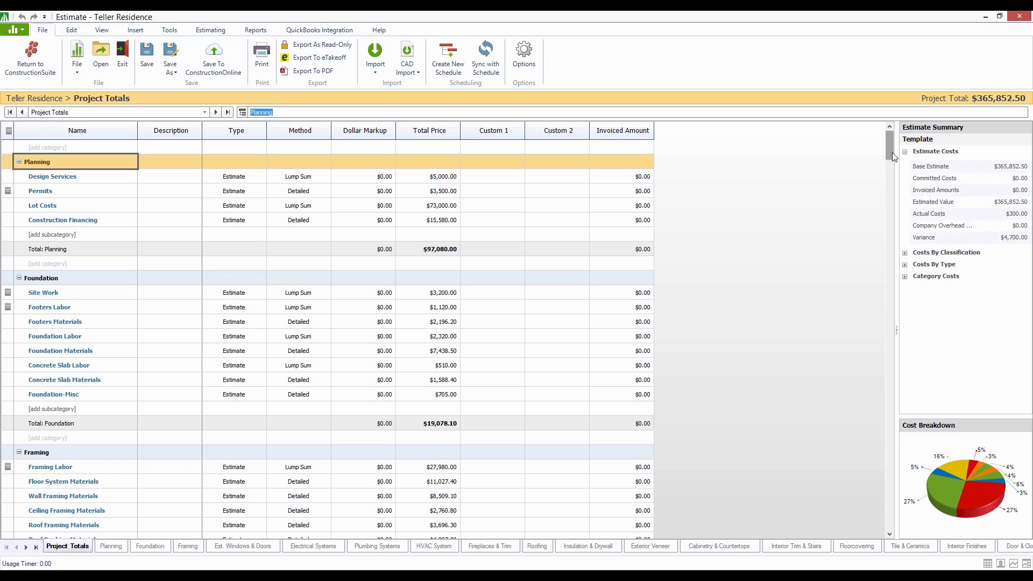
- On the Company Overhead & Margin sheet, set the Company Margin's Other amount to 20000 and the Company Overhead Percentage to 20%
drag(892, 153, 889, 154)
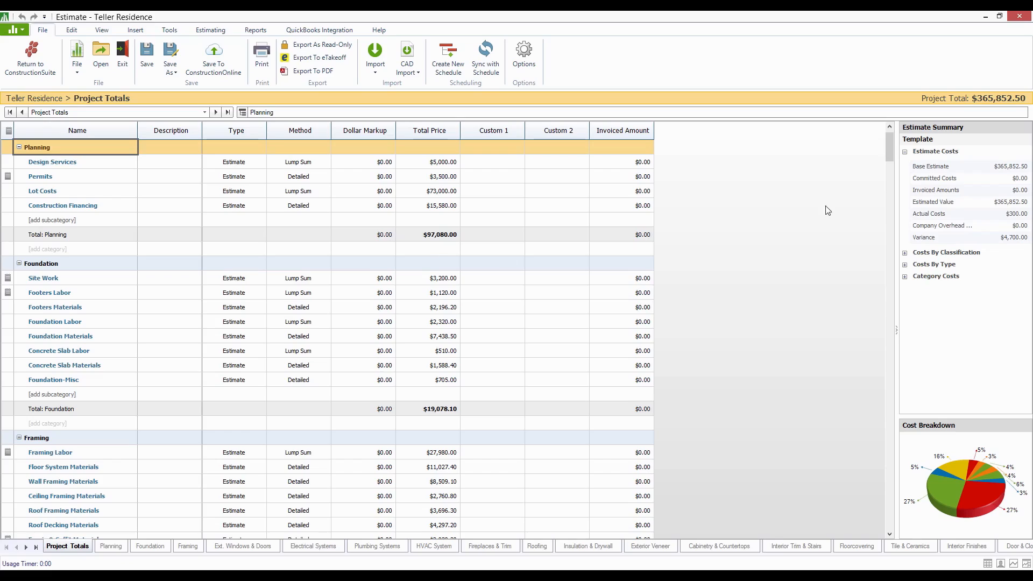
drag(891, 152, 866, 521)
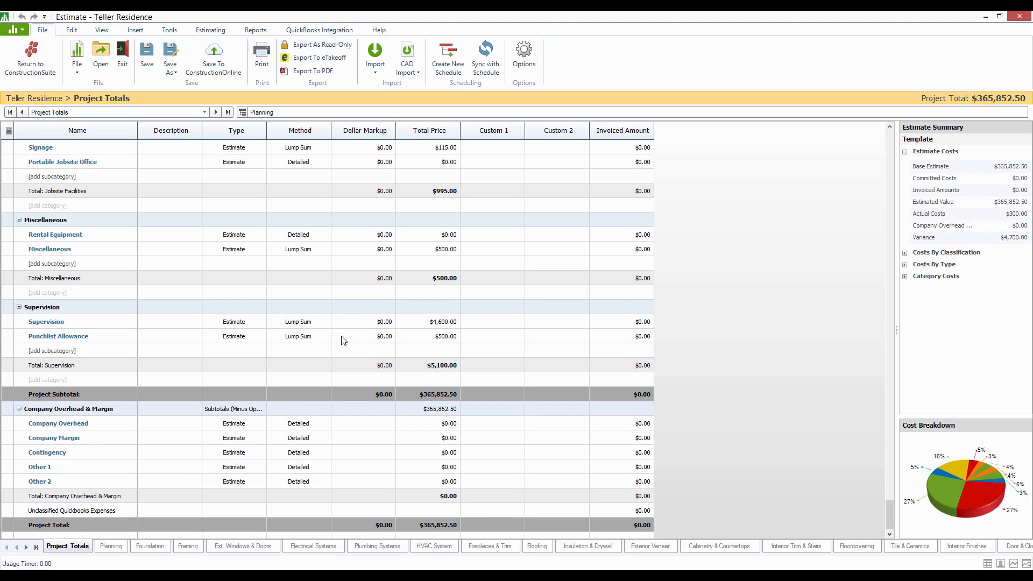
double_click(105, 413)
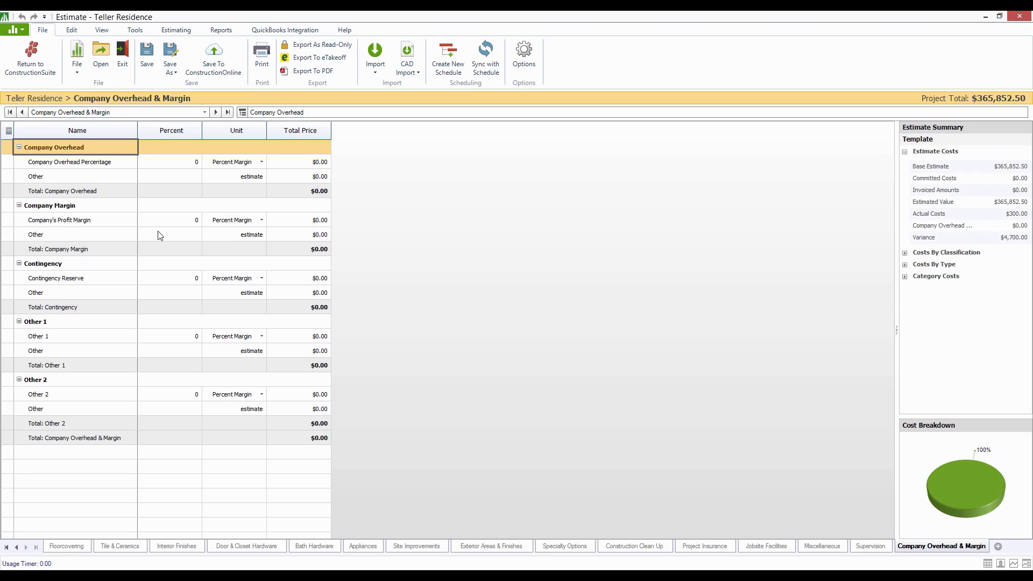
click(181, 234)
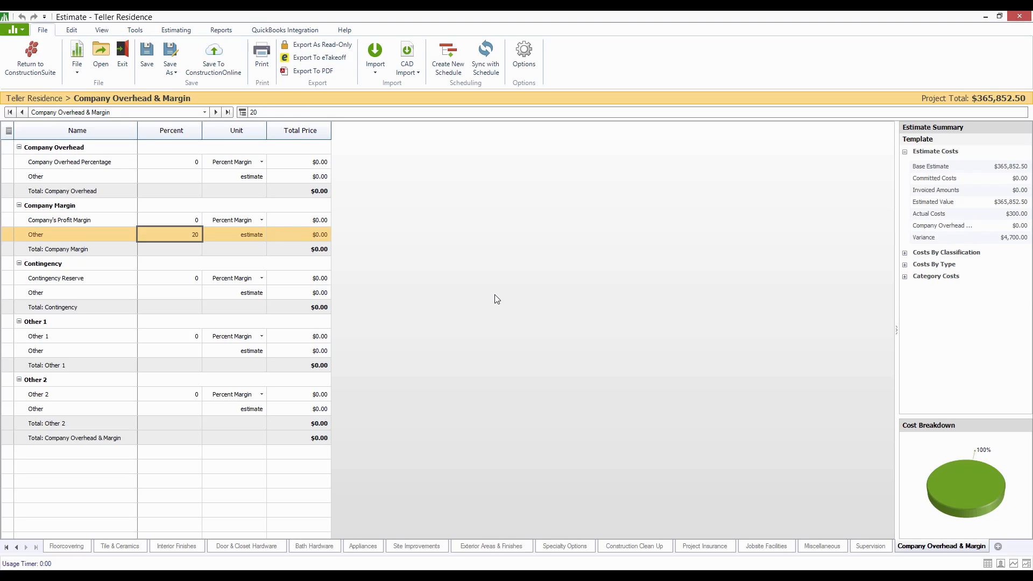
key(Return)
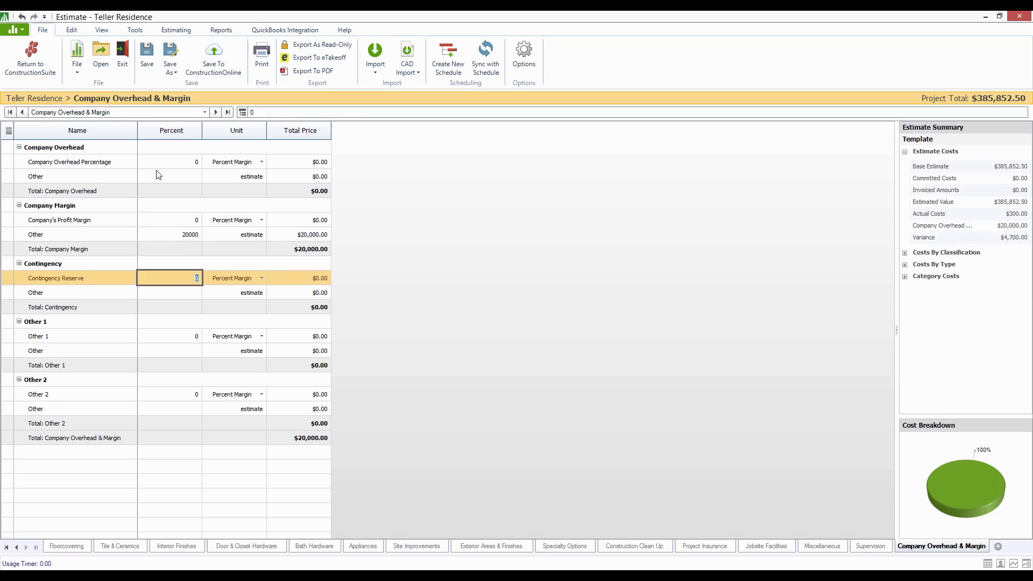
click(184, 161)
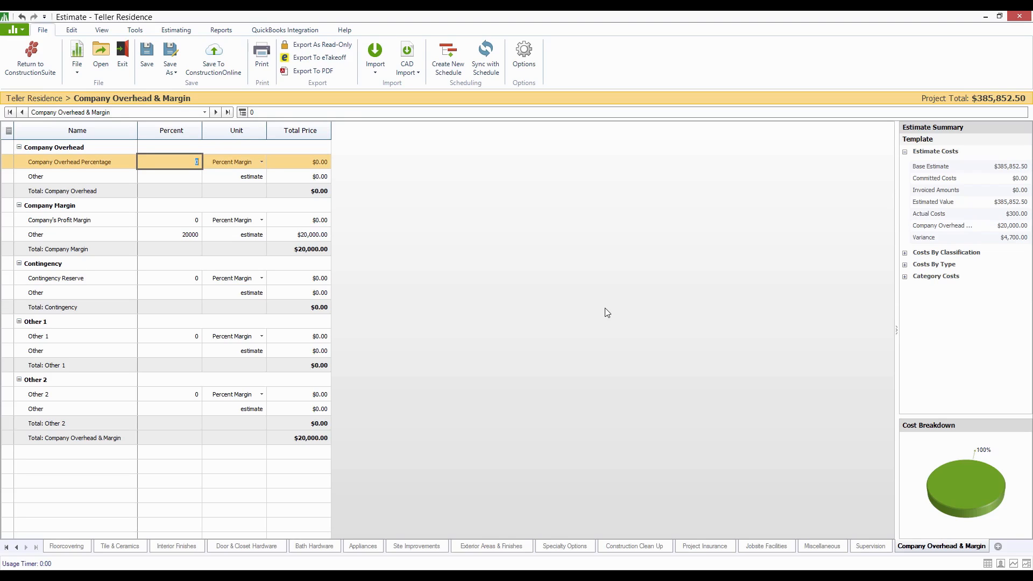
key(Return)
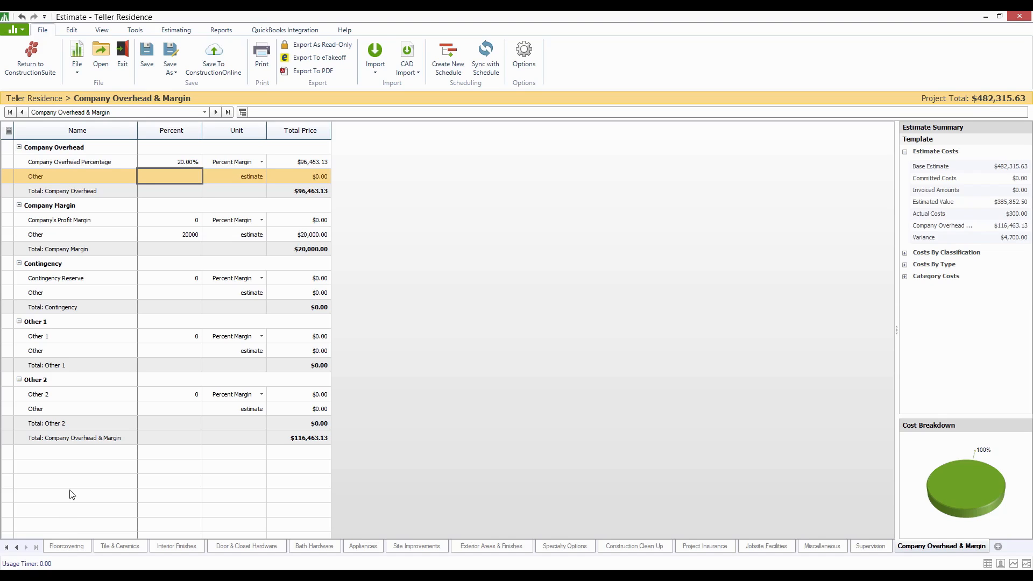
- Return to the Project Totals sheet and open the Foundation category's detail sheet from there
click(209, 113)
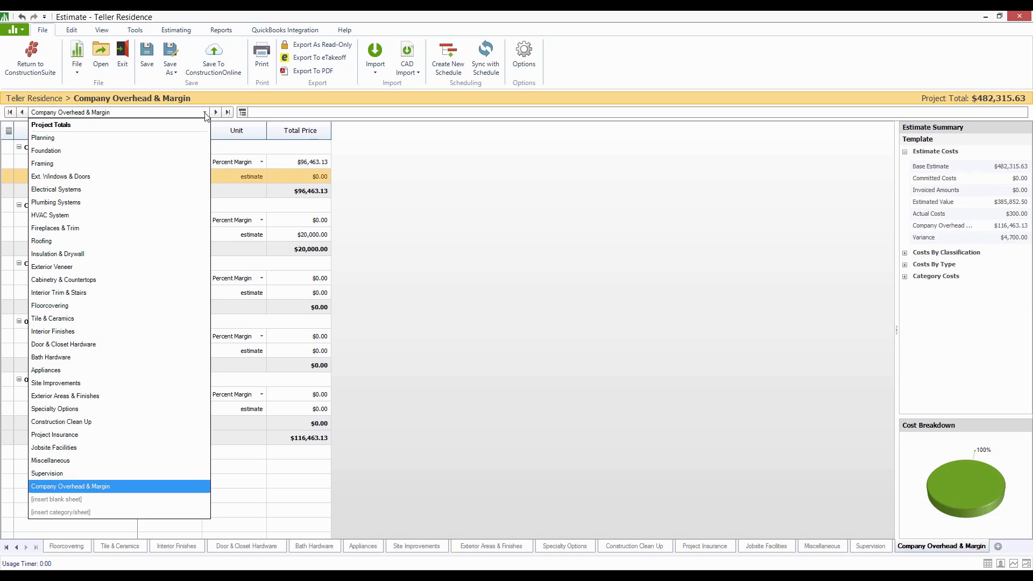
click(128, 125)
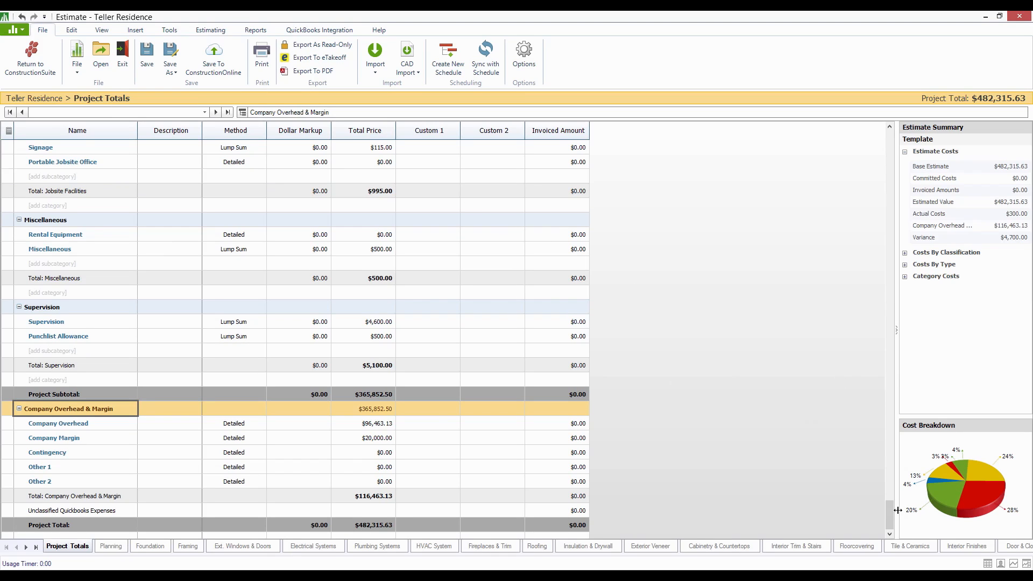
drag(888, 515, 859, 149)
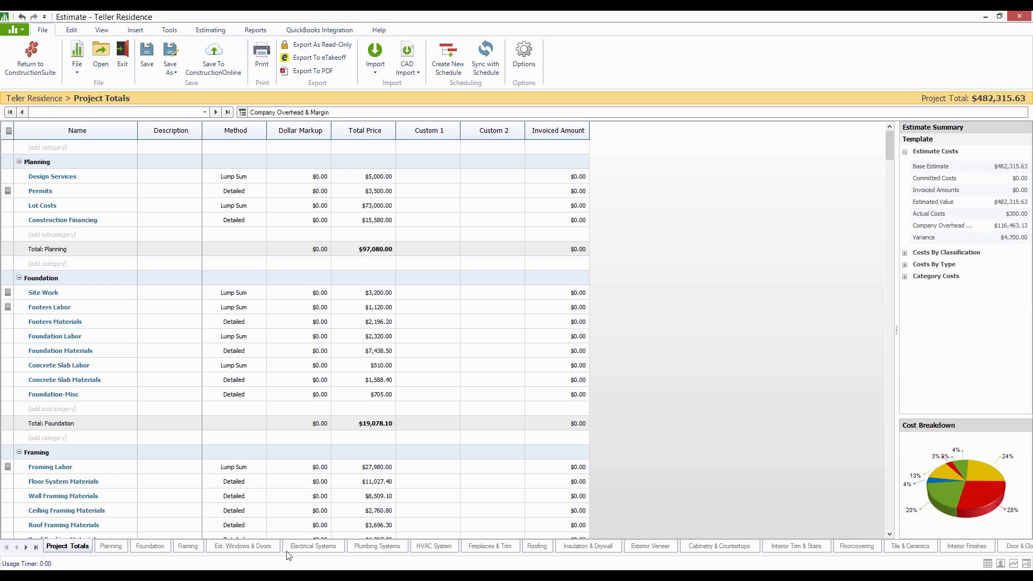
click(205, 112)
click(205, 112)
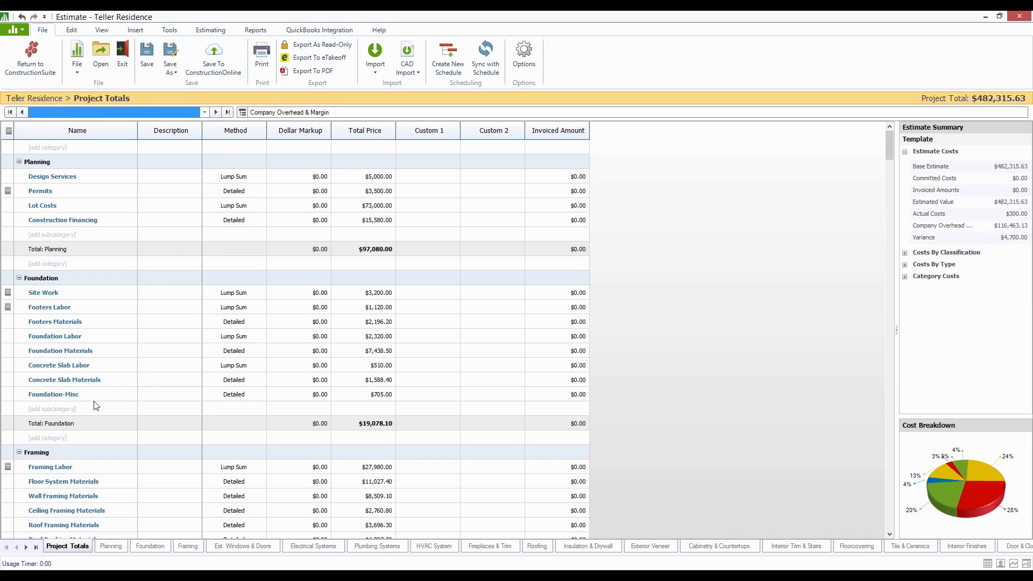
click(43, 280)
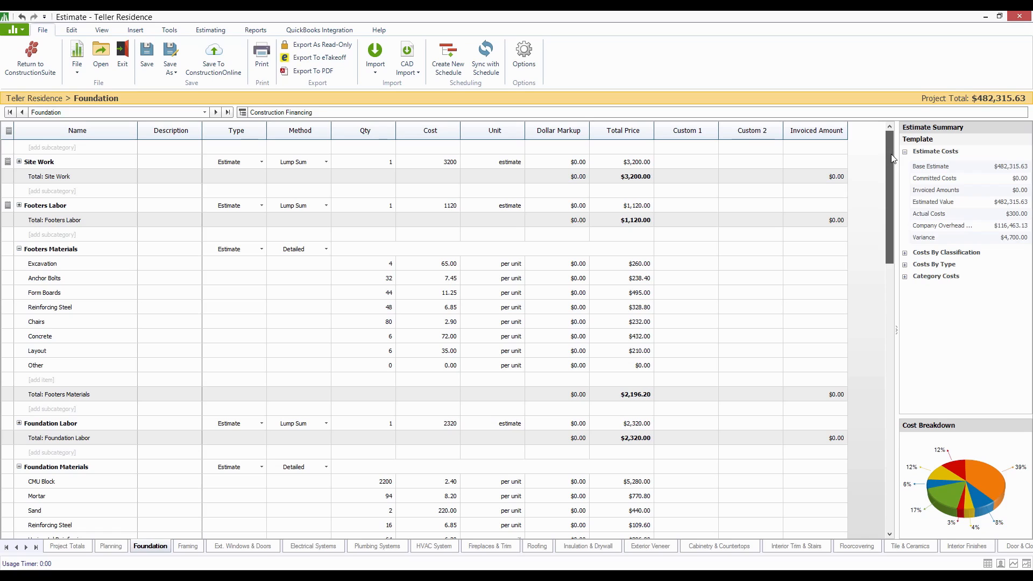
drag(891, 158, 874, 134)
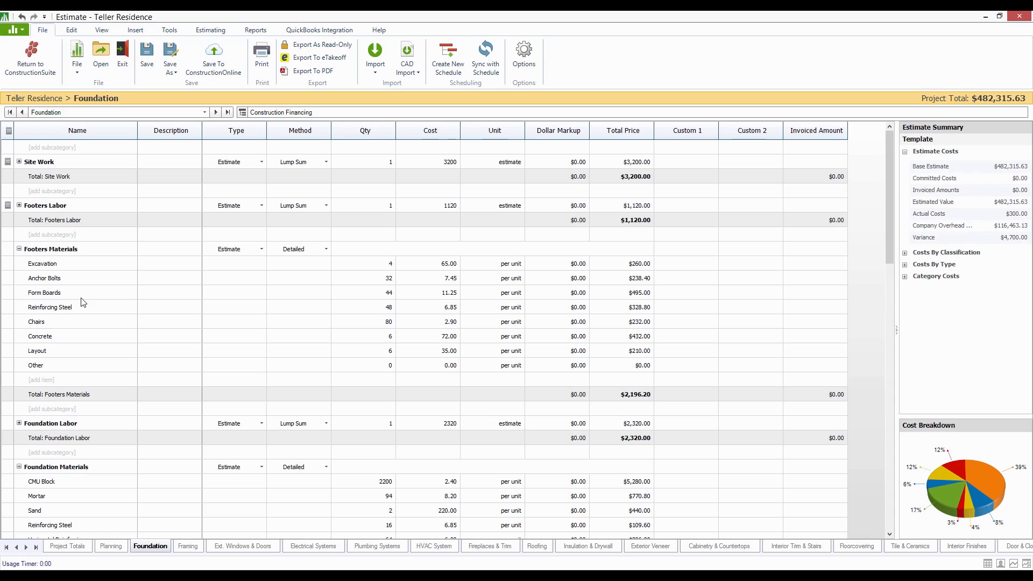
- Delete the Other row from the Footers Materials subcategory
right_click(75, 280)
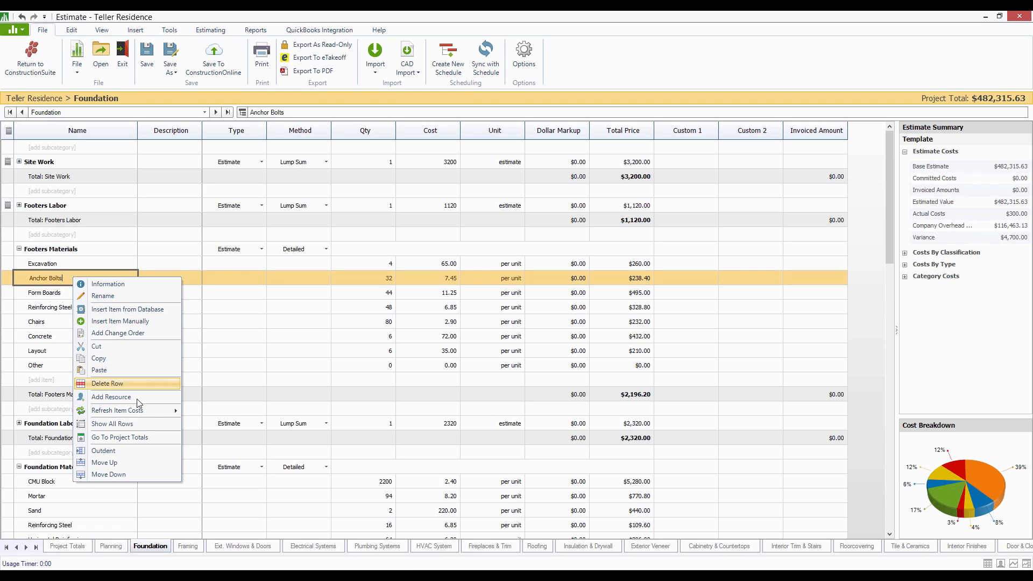
click(50, 349)
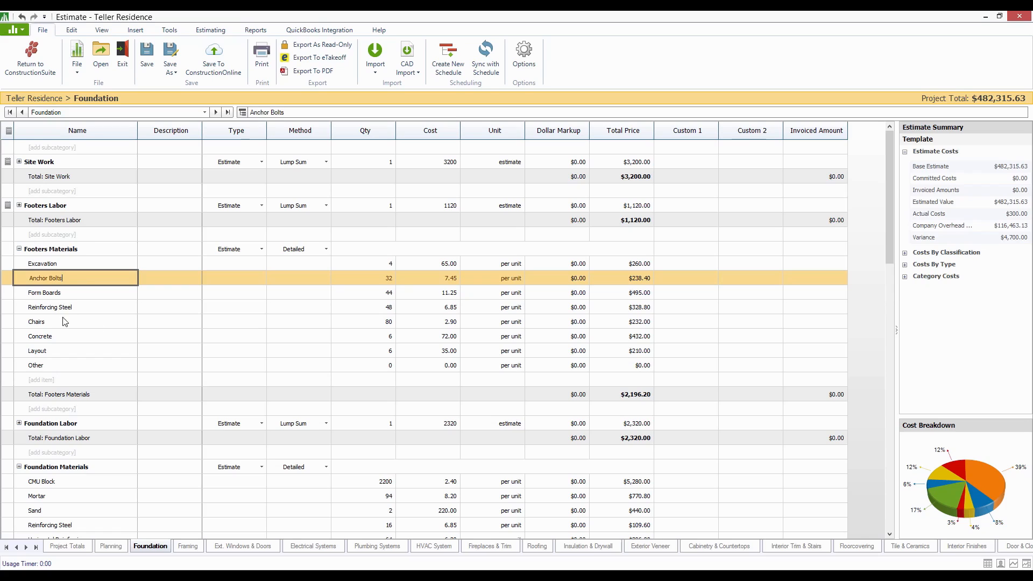
right_click(56, 365)
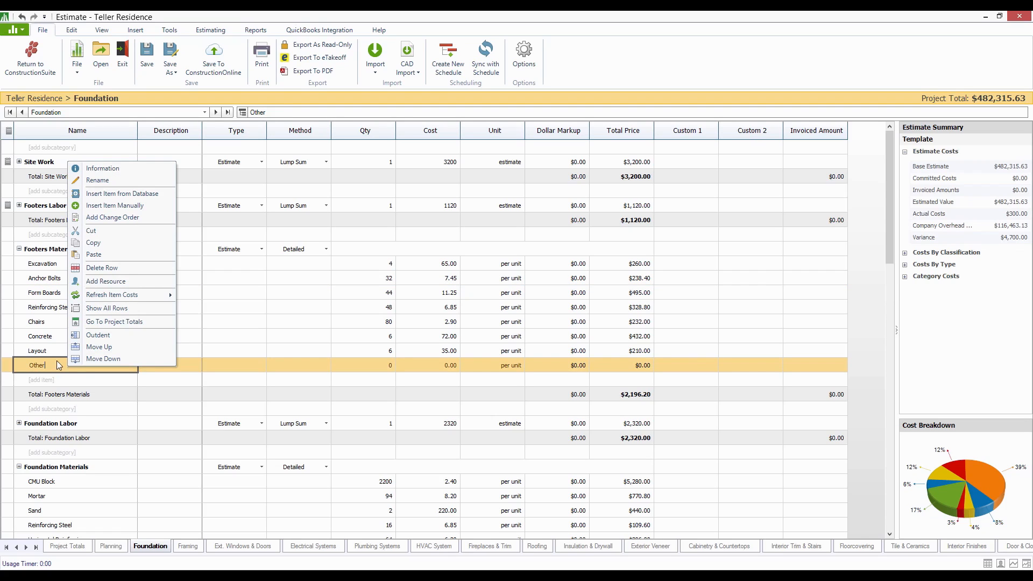
click(123, 269)
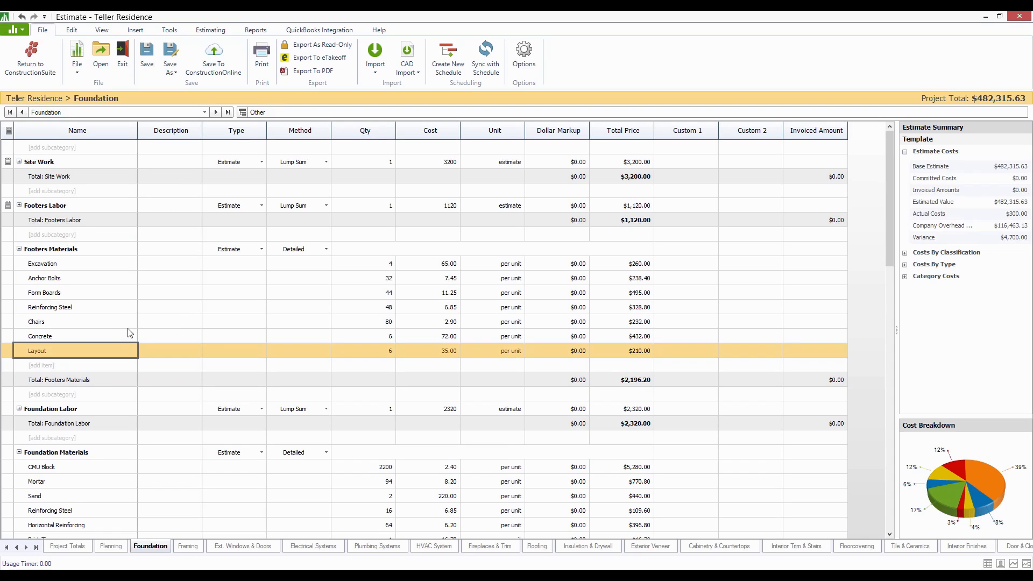
- Add an item named Other to Footers Materials with a quantity of 5 and a cost of 1,200
click(46, 366)
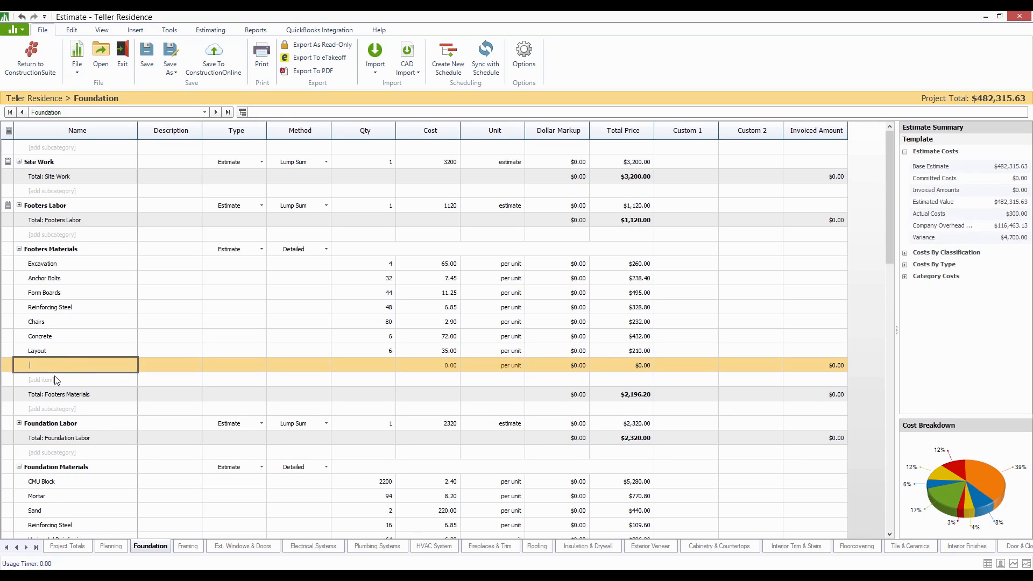
text(Other)
key(Tab)
text(5)
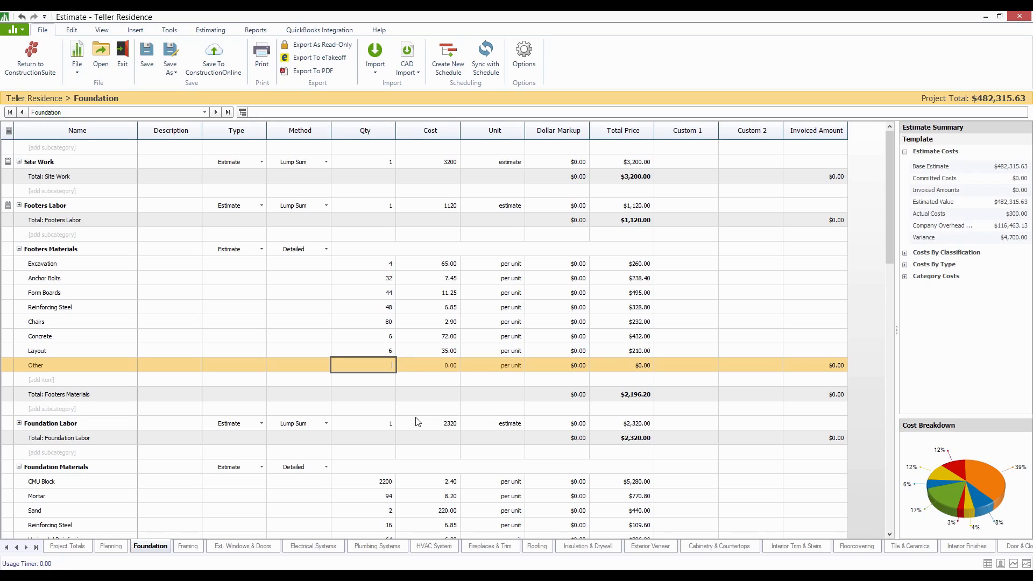
key(Tab)
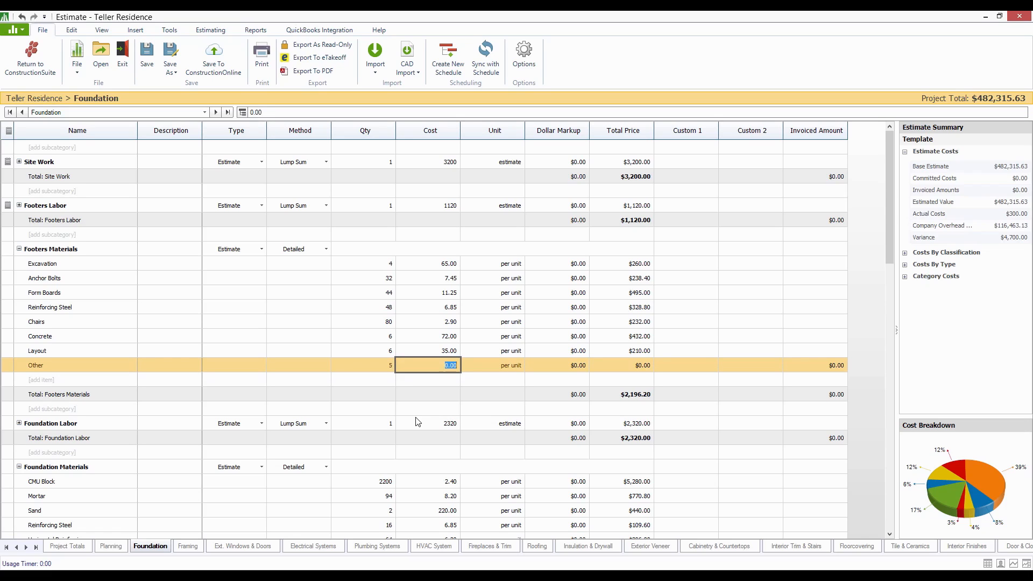
text(1,200)
click(417, 422)
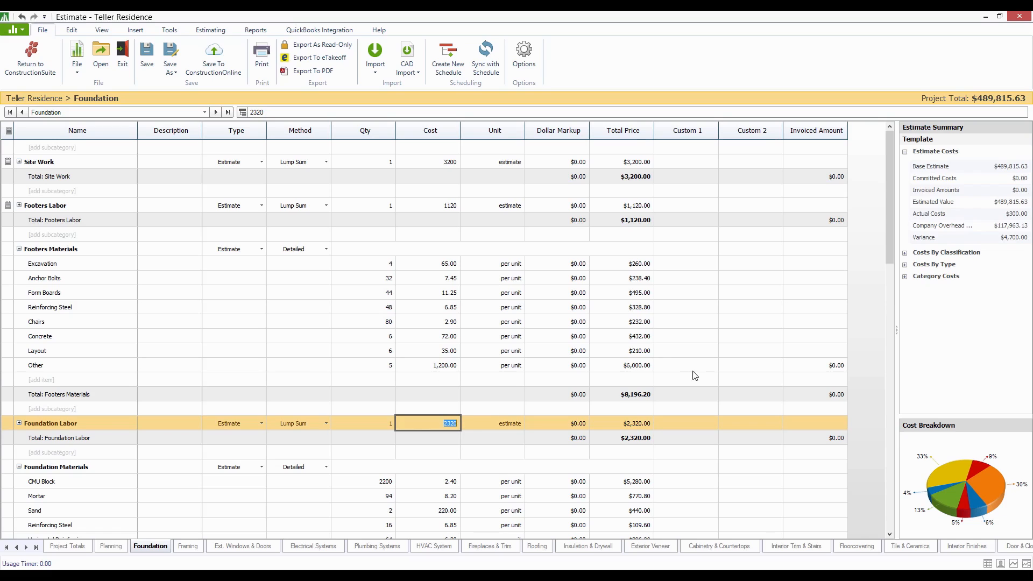
- Open the Items Database to insert another item under Footers Materials, and view the available costbooks without changing the selection
right_click(53, 380)
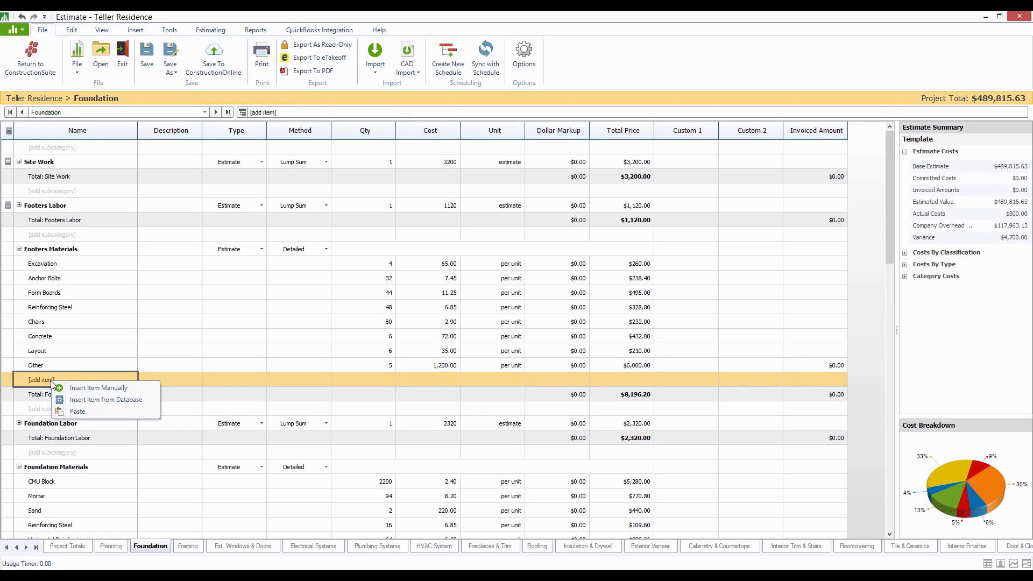
click(150, 399)
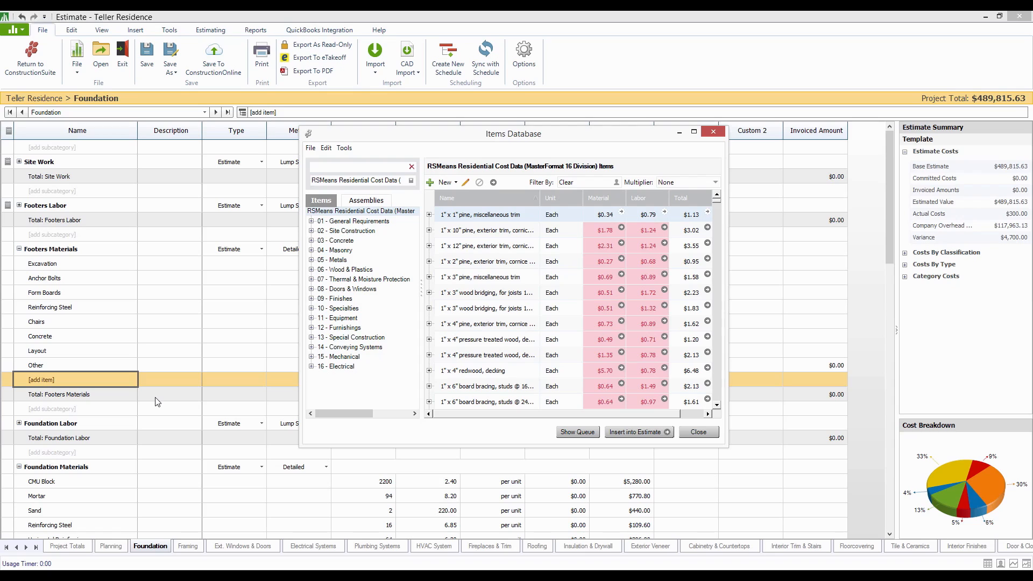
click(411, 182)
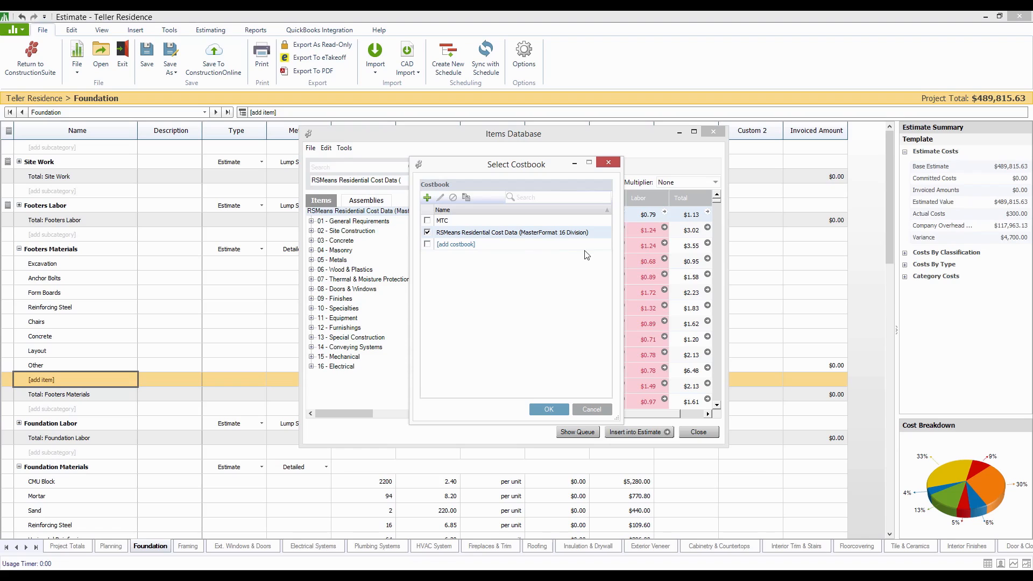
click(608, 163)
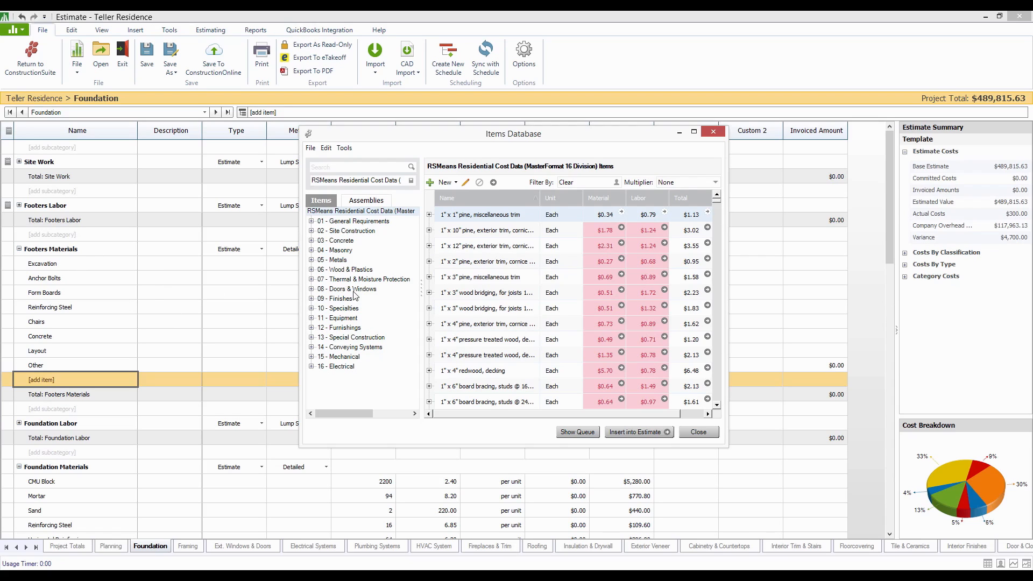
- Browse the costbook through Wood & Plastics, Rough Carpentry and Wood Framing to 06110100 - Blocking, and enlarge the Items Database window
double_click(361, 269)
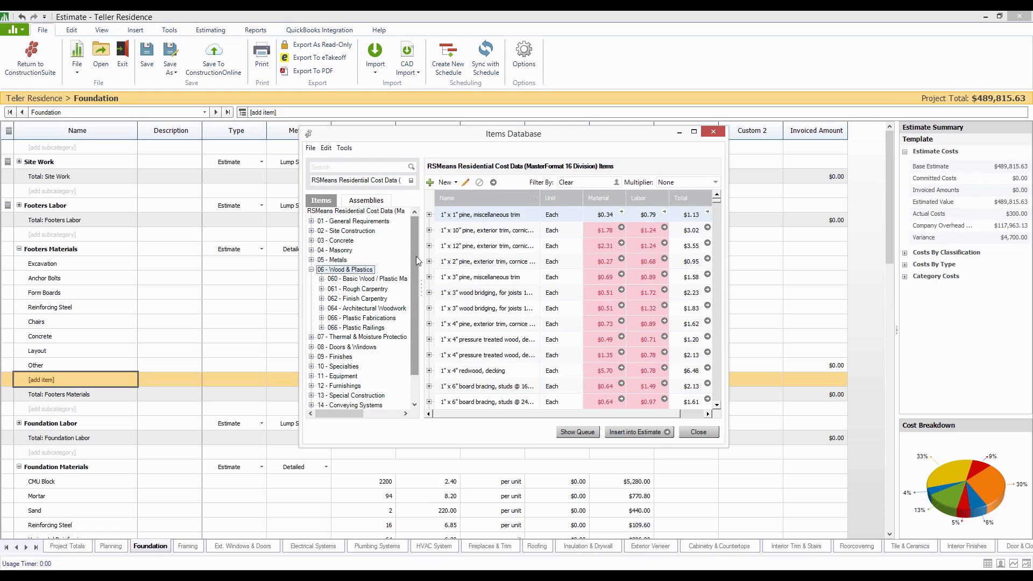
double_click(371, 290)
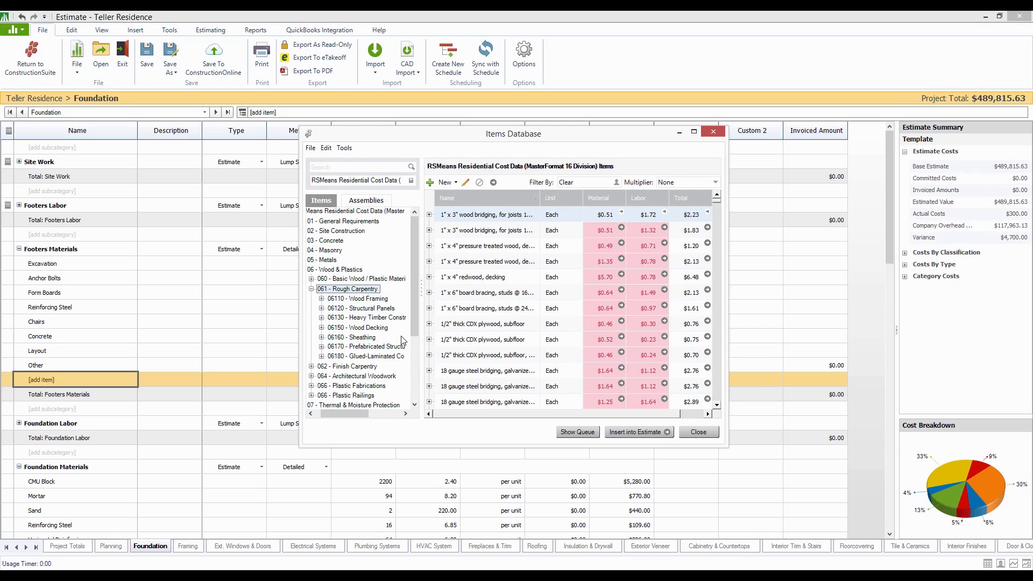
double_click(369, 299)
click(382, 223)
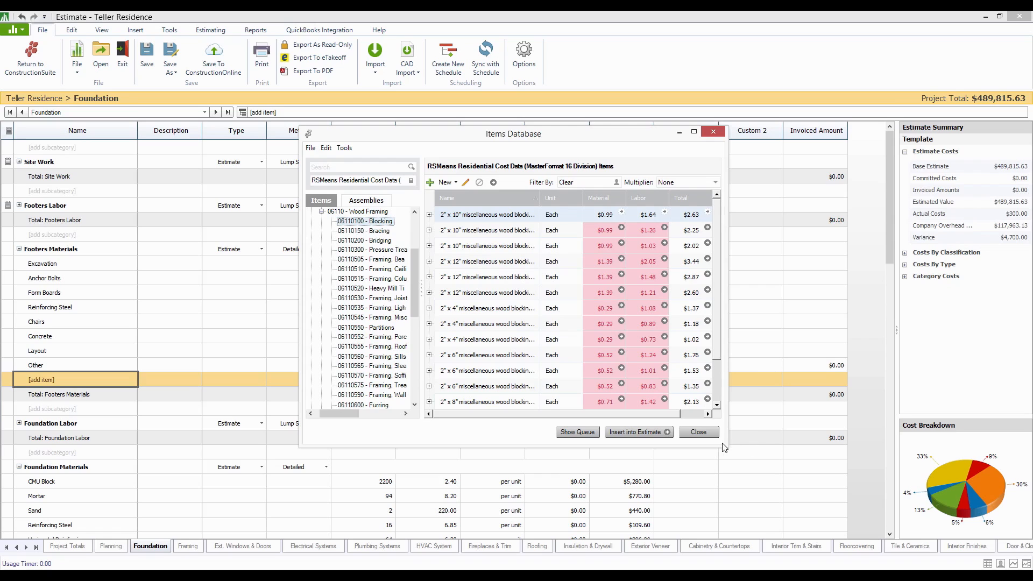
drag(725, 446, 819, 471)
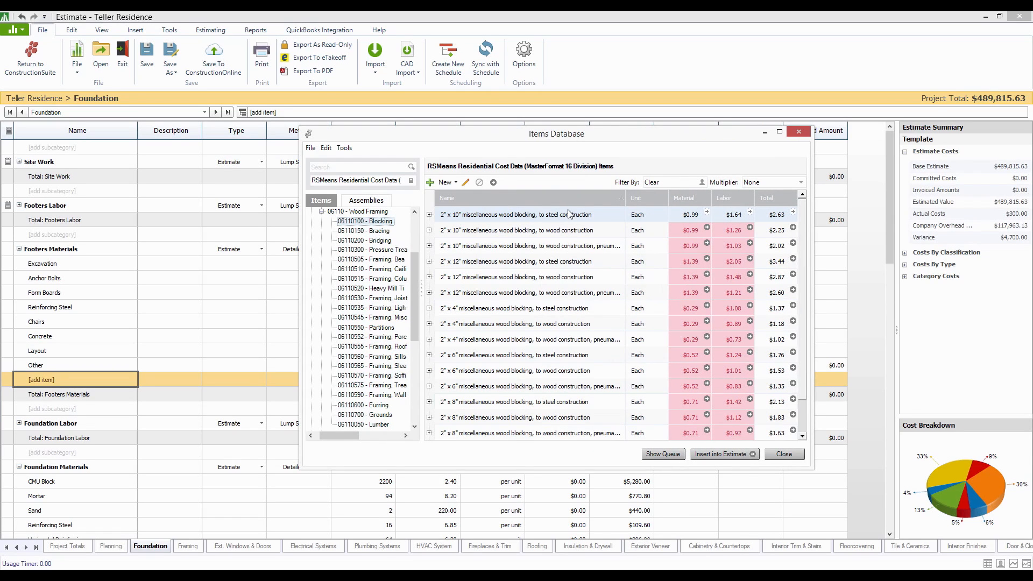
- Insert the material quote for 2" x 10" blocking to wood construction, pneumatic nailed, with quantity 120, accepting the expired quote, and close the Items Database
double_click(552, 248)
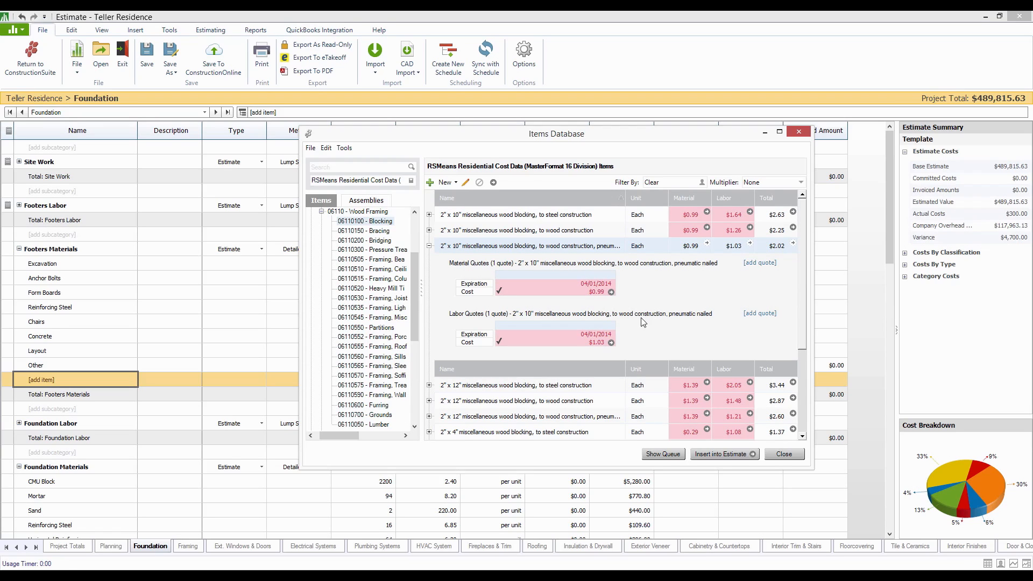
click(611, 293)
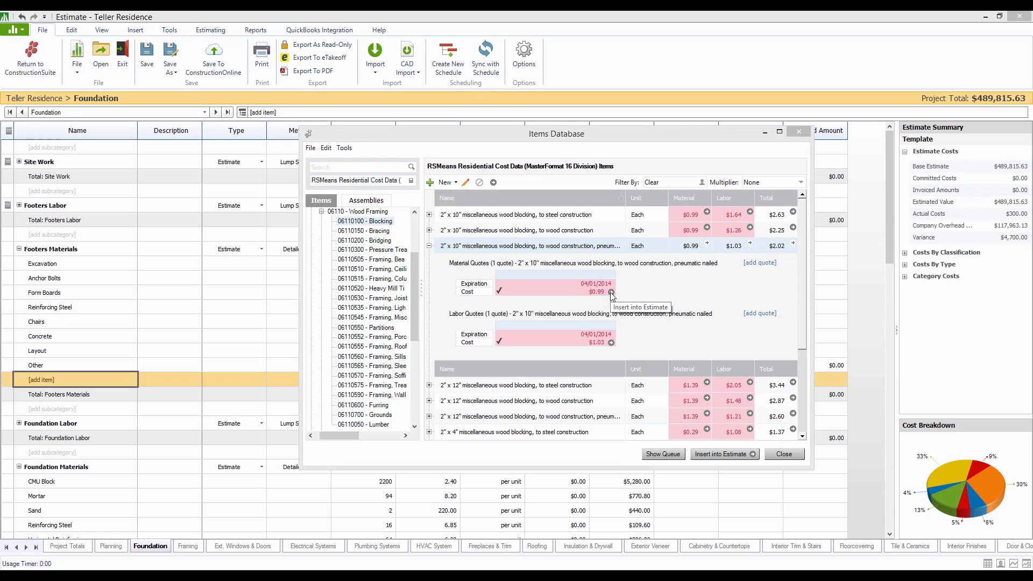
text(12)
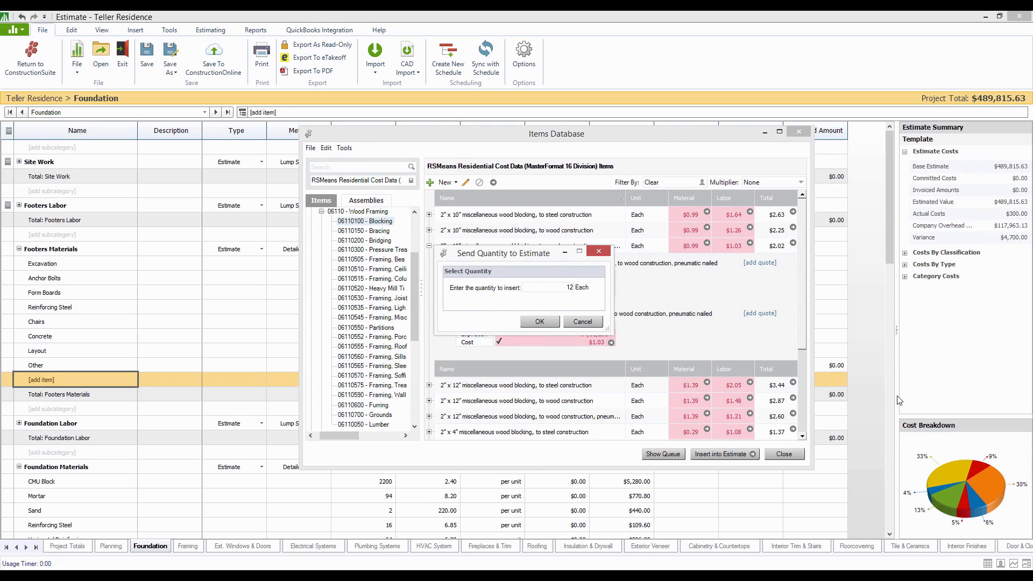
text(0)
click(540, 323)
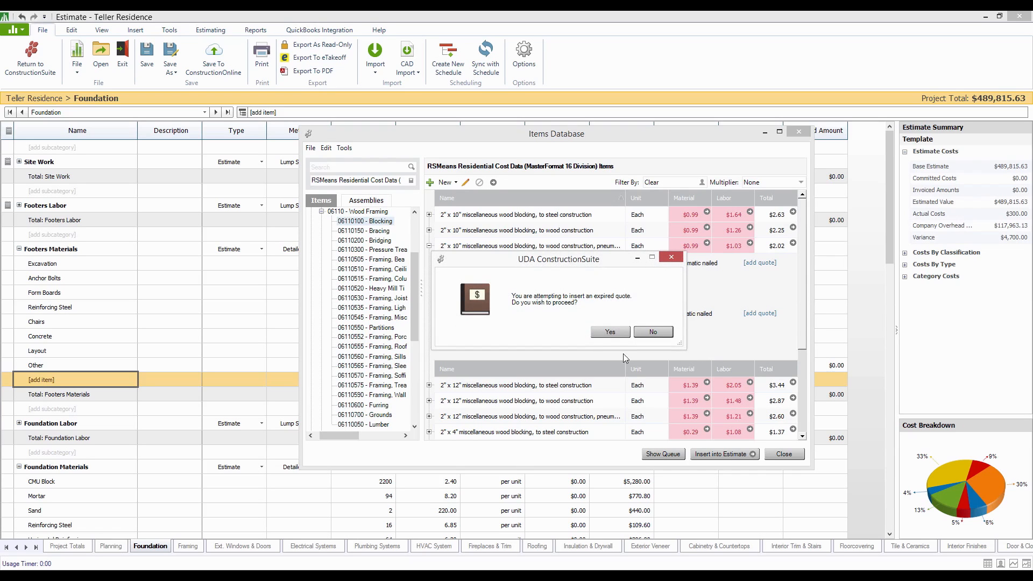
click(605, 329)
click(793, 456)
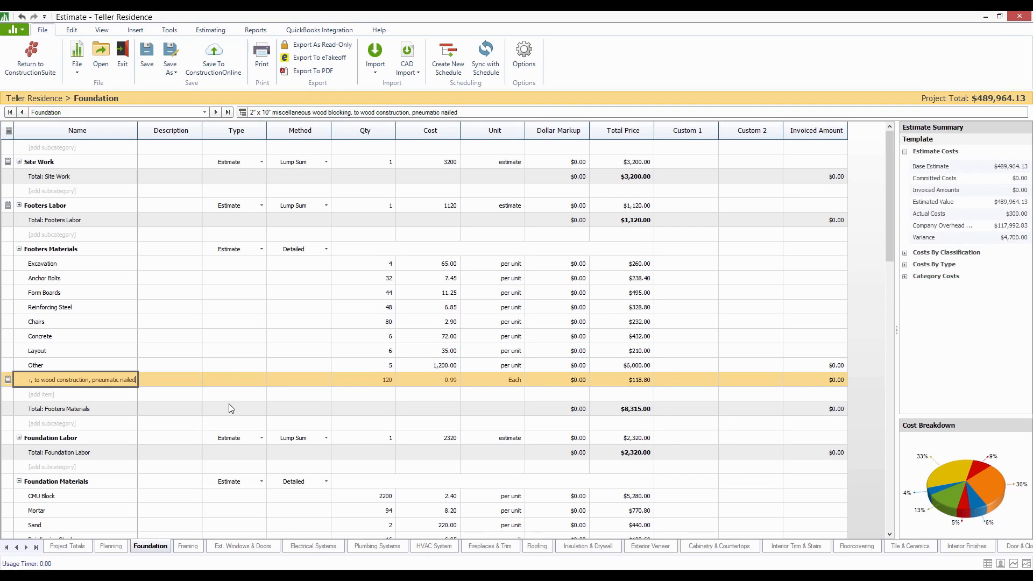
- Review the general notes of the inserted 2" x 10" wood blocking item and close its information
click(81, 351)
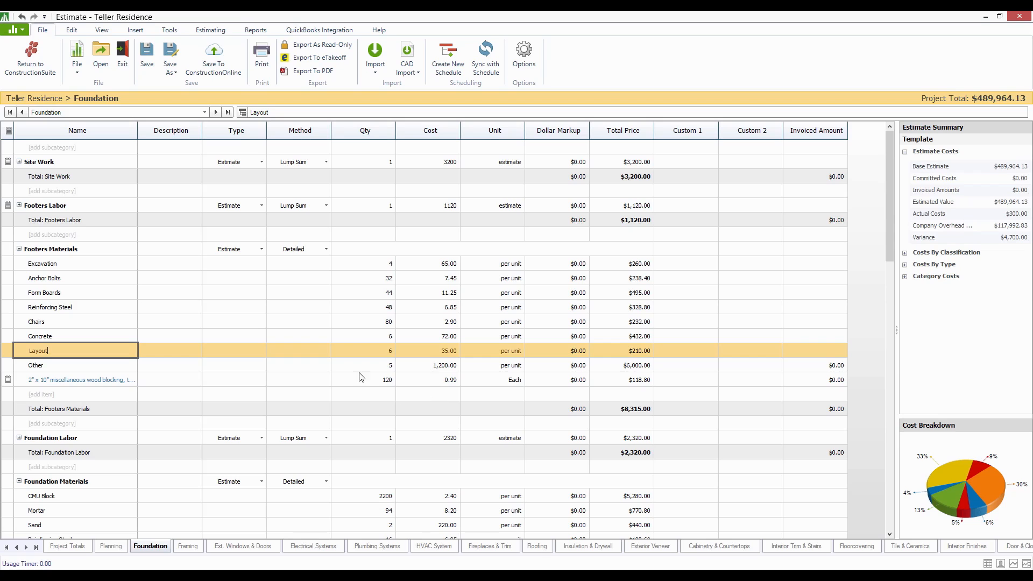
click(10, 380)
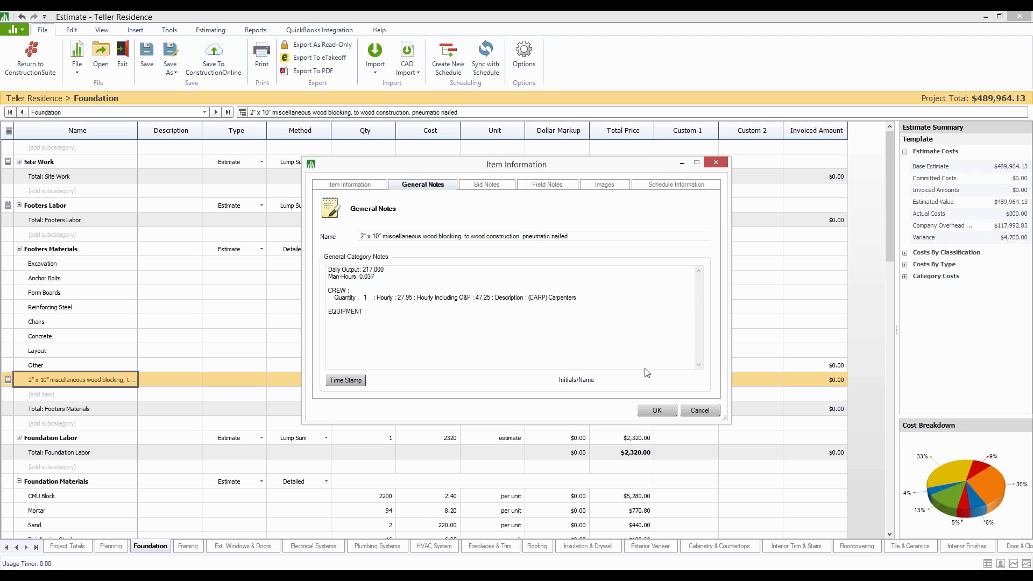
click(671, 411)
click(108, 321)
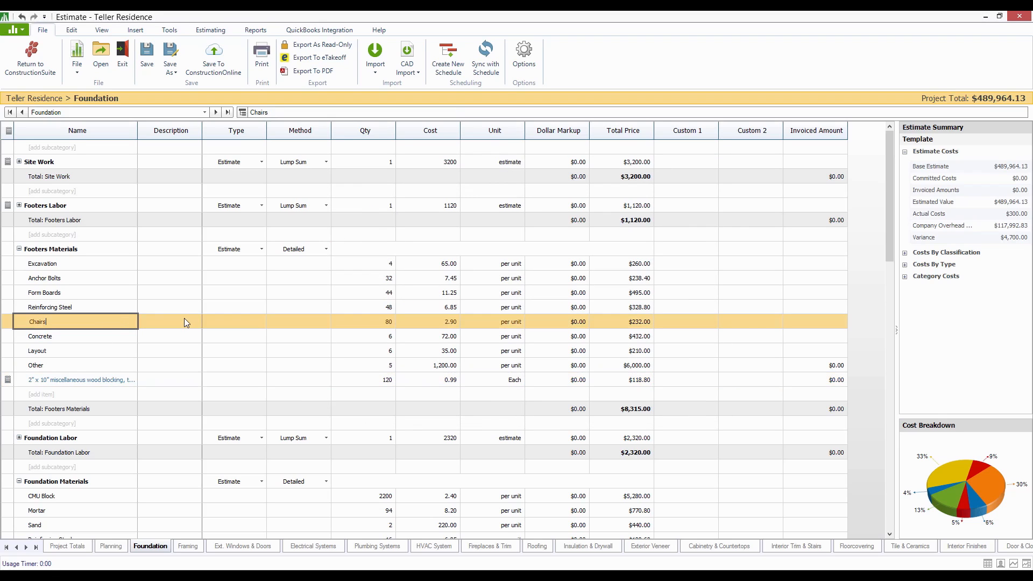
- Look over the Foundation and Planning sheets, and return to the Project Totals overview
drag(890, 170, 883, 223)
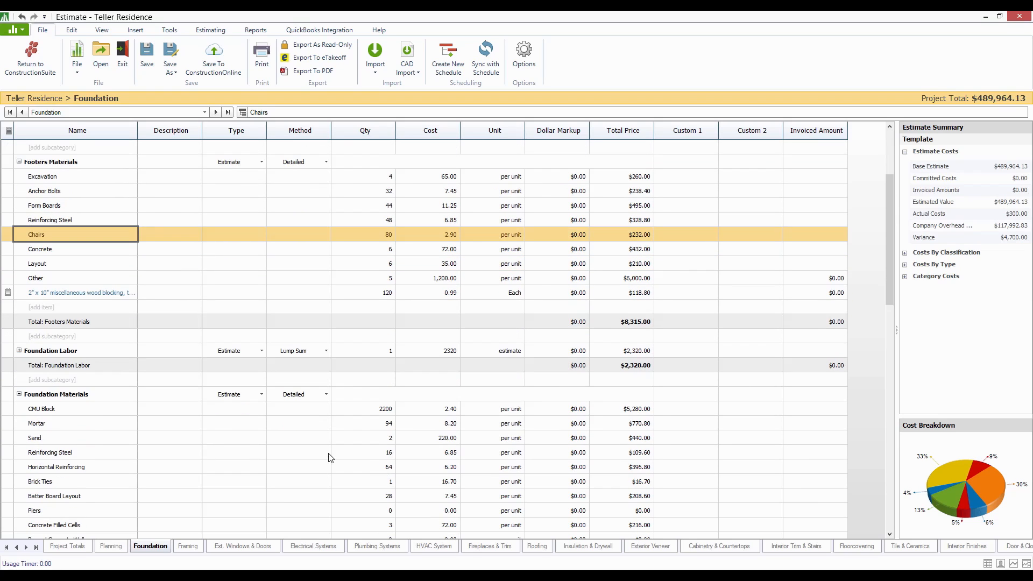
click(124, 547)
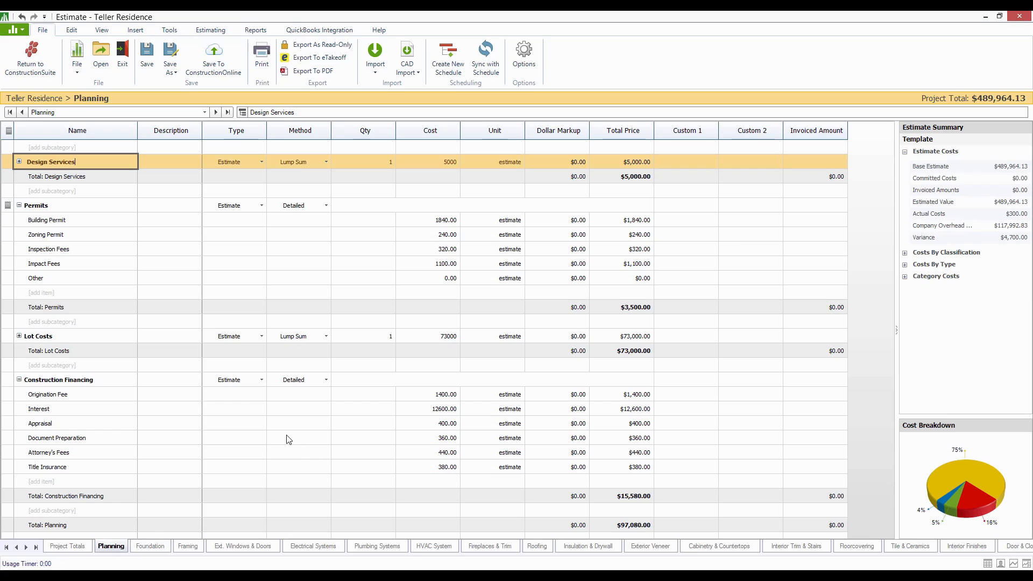
click(79, 548)
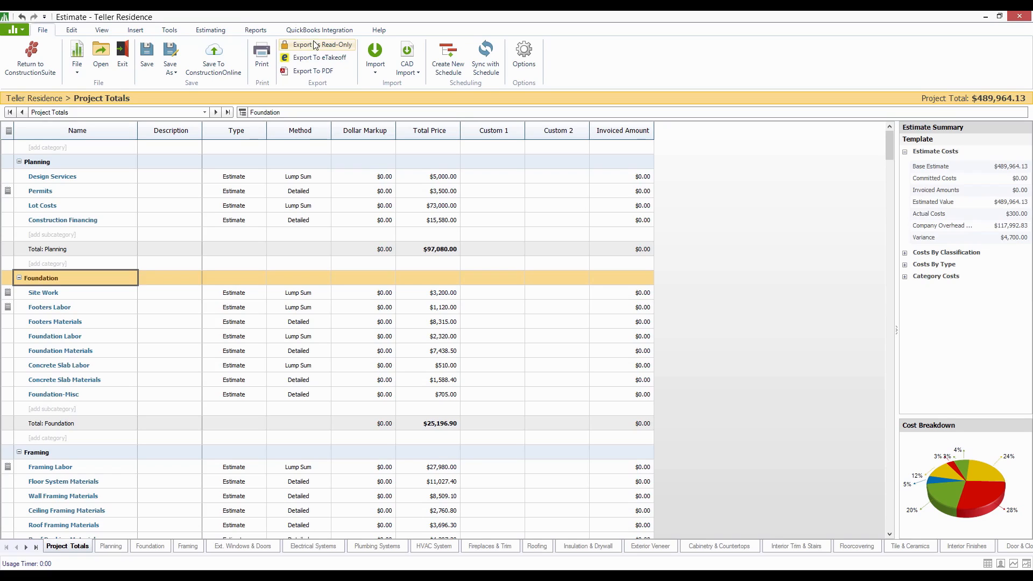
- Review the available Customer, Project Management, Vendor and Financial reports without generating any of them
click(262, 33)
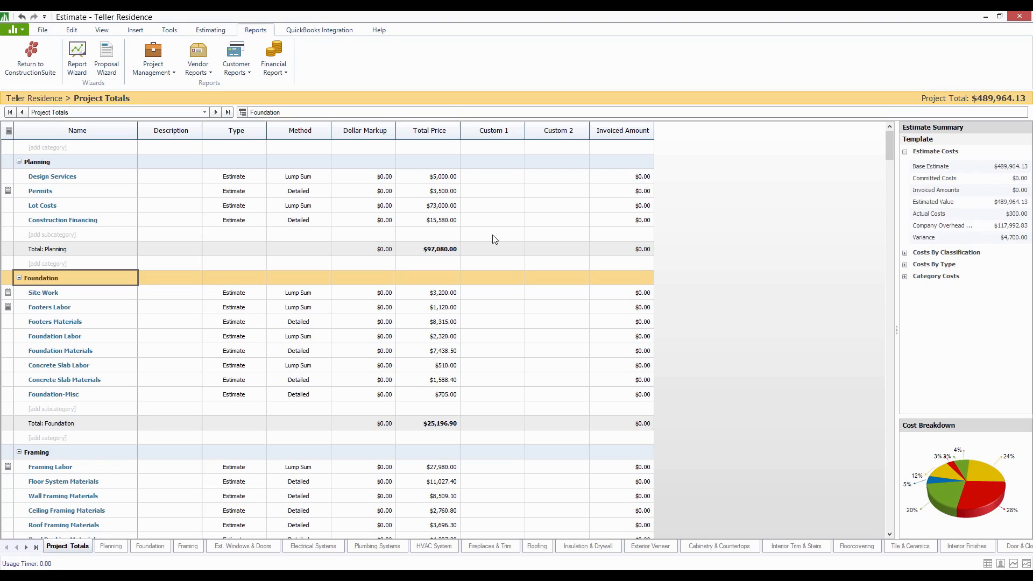
click(237, 72)
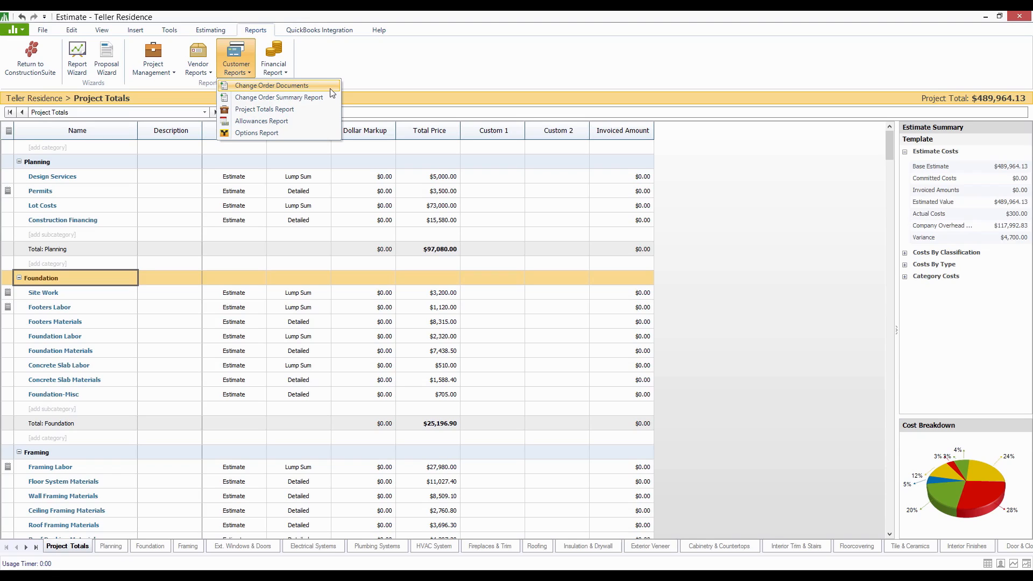
click(385, 73)
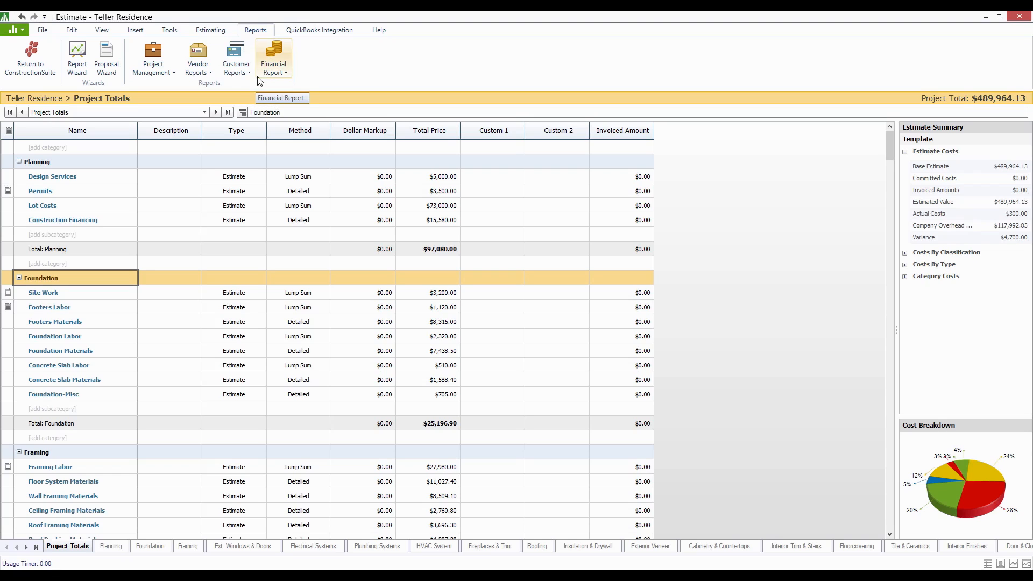
click(173, 74)
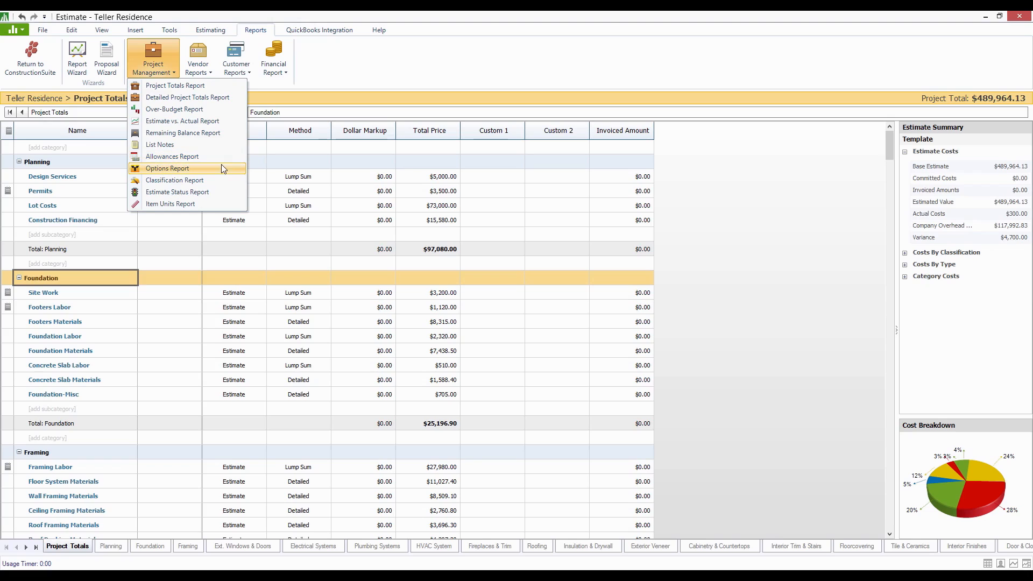
click(202, 74)
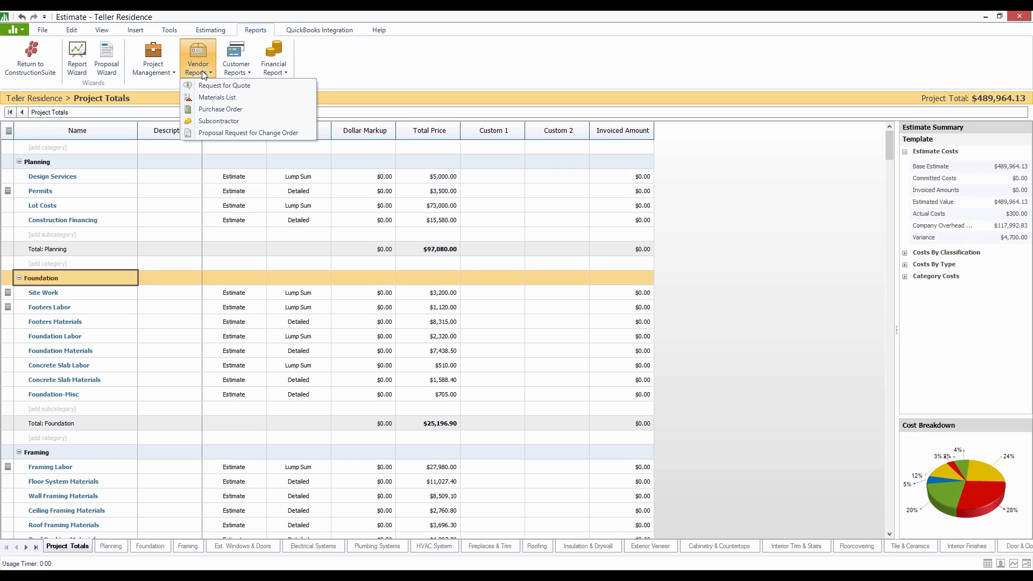
click(286, 66)
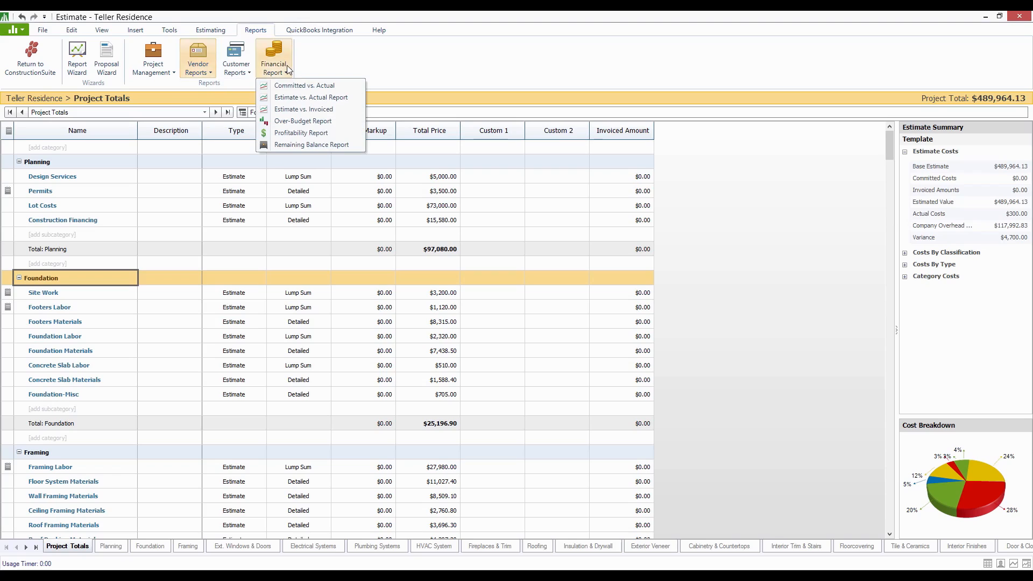
click(361, 56)
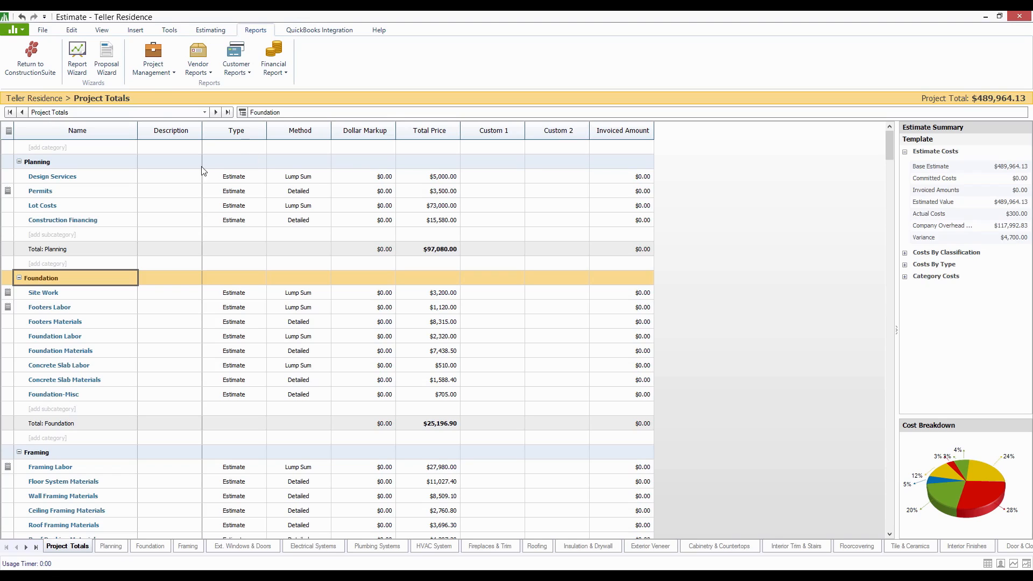
- Start a proposal in the Proposal Wizard from the Residential Template, with the letterhead graphic included and layout Option 1
click(117, 54)
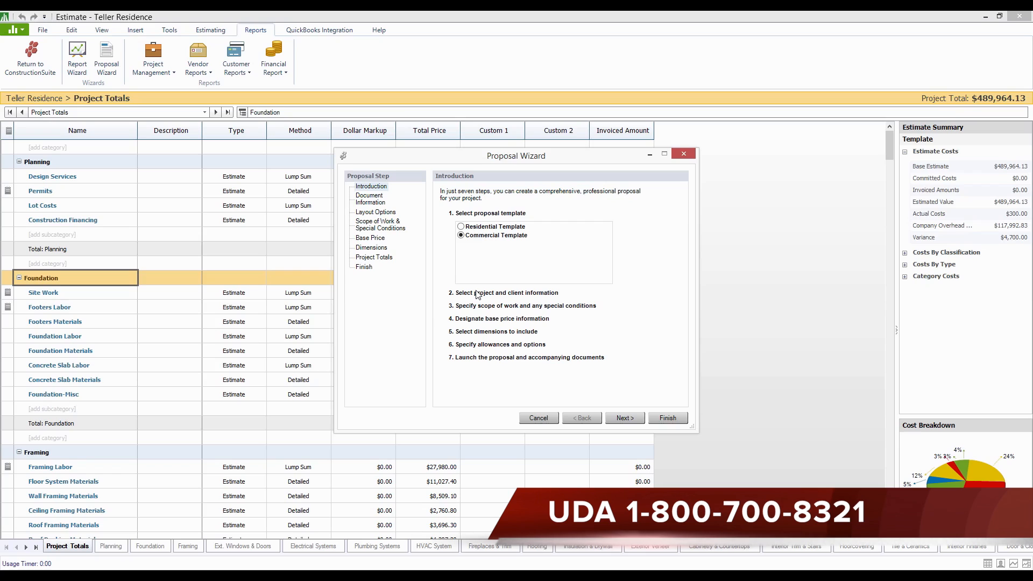
click(509, 229)
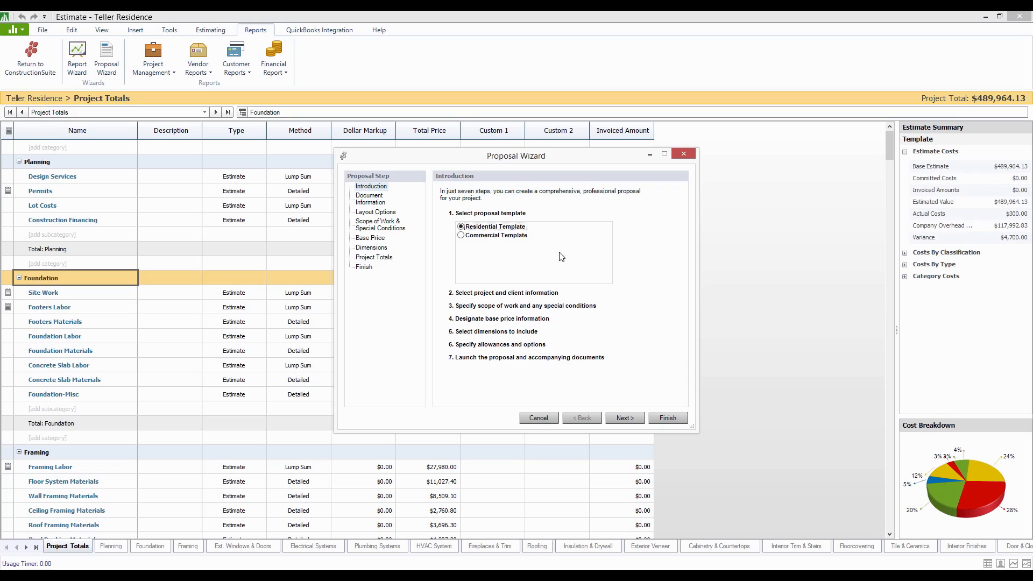
click(624, 417)
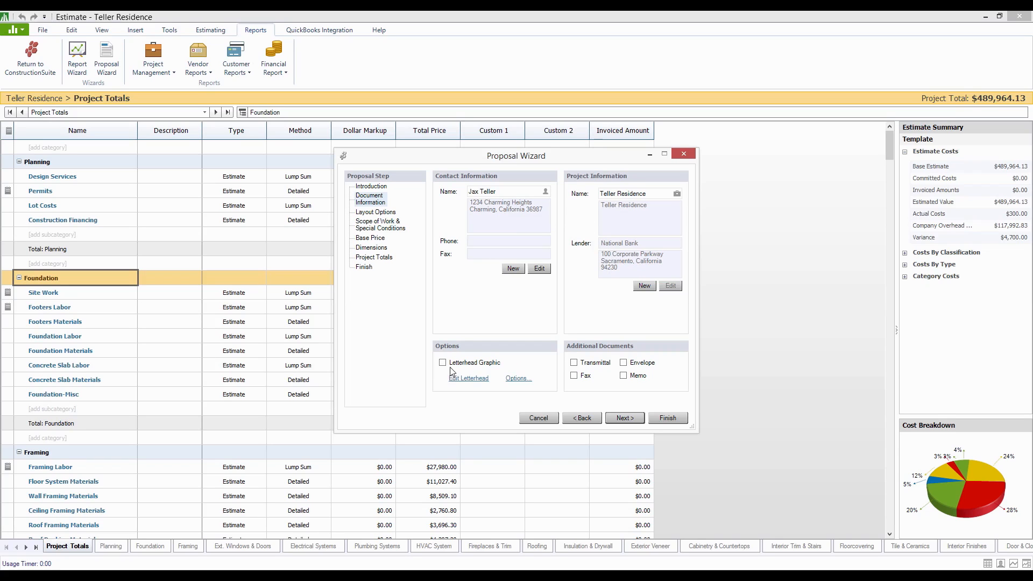
click(472, 364)
click(625, 418)
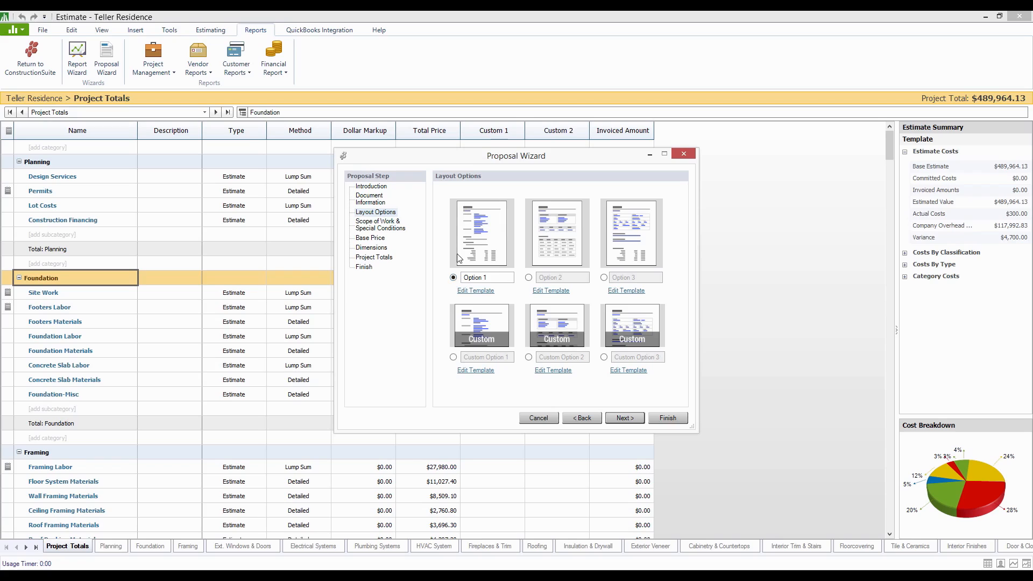
click(632, 419)
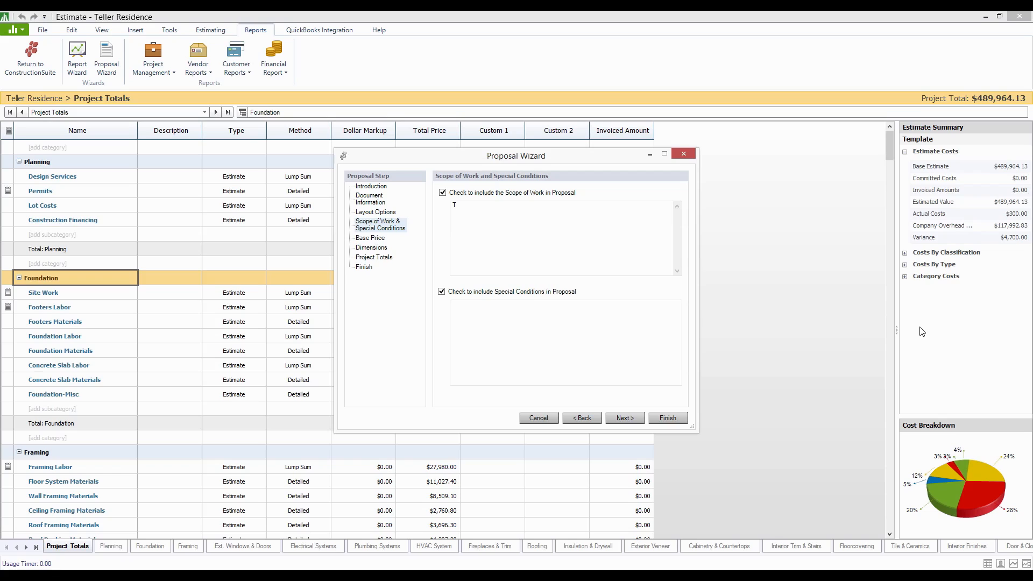
- Enter "This is a description" as the proposal's scope of work and "These are special conditions." as its special conditions
text(This is a description)
key(Tab)
key(Tab)
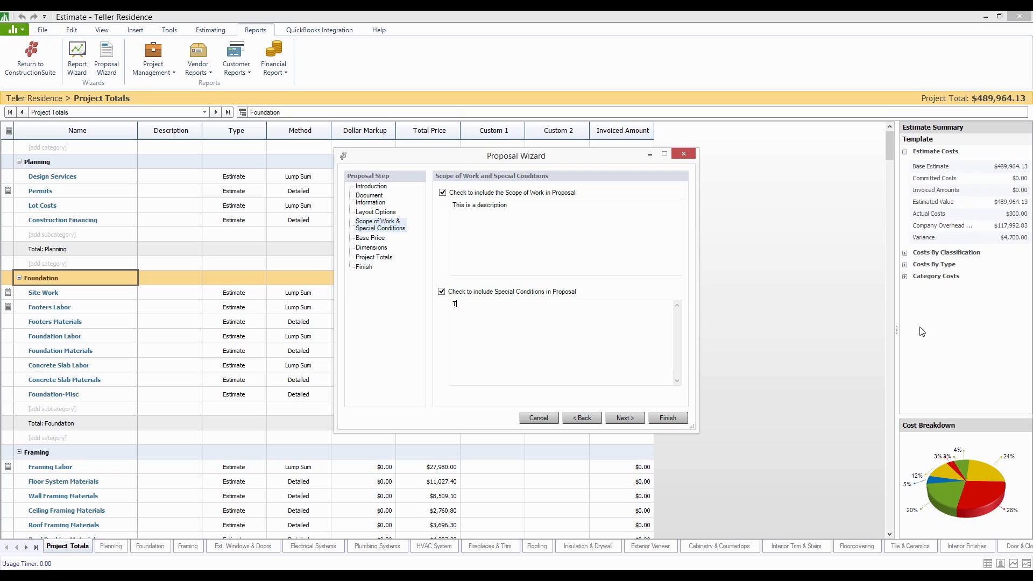
text(These ar)
text(e se)
text(pecial cond)
text(itions.)
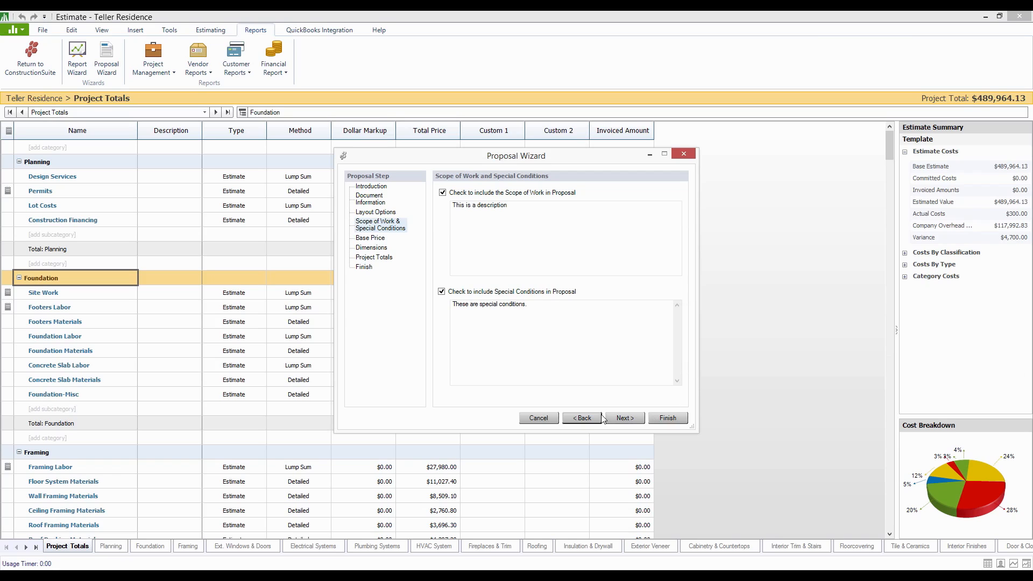
- Prorate overhead and margin into categories, include notes and items marked as Option in the Project Totals report, and generate the proposal
click(620, 418)
click(626, 418)
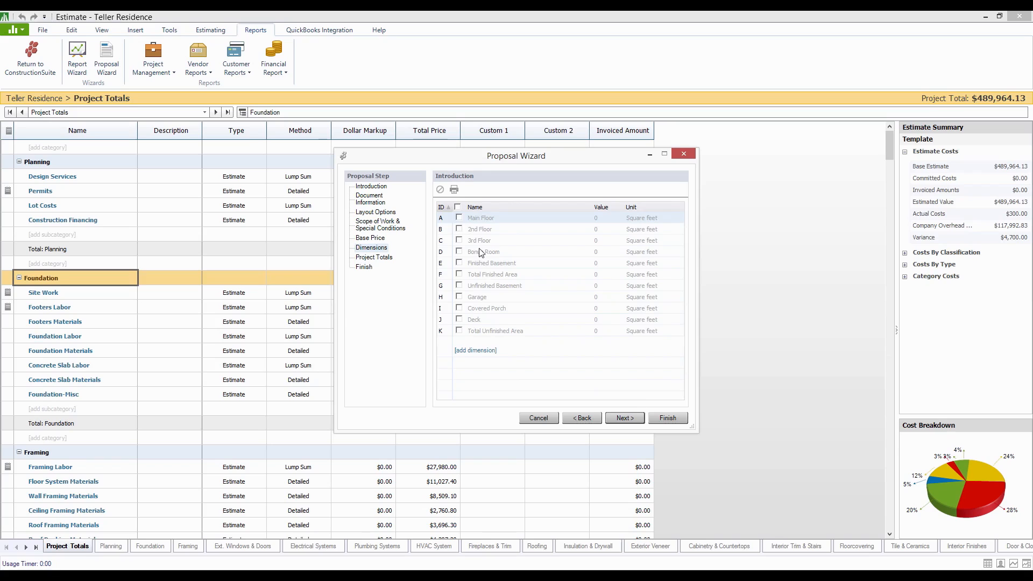
click(626, 418)
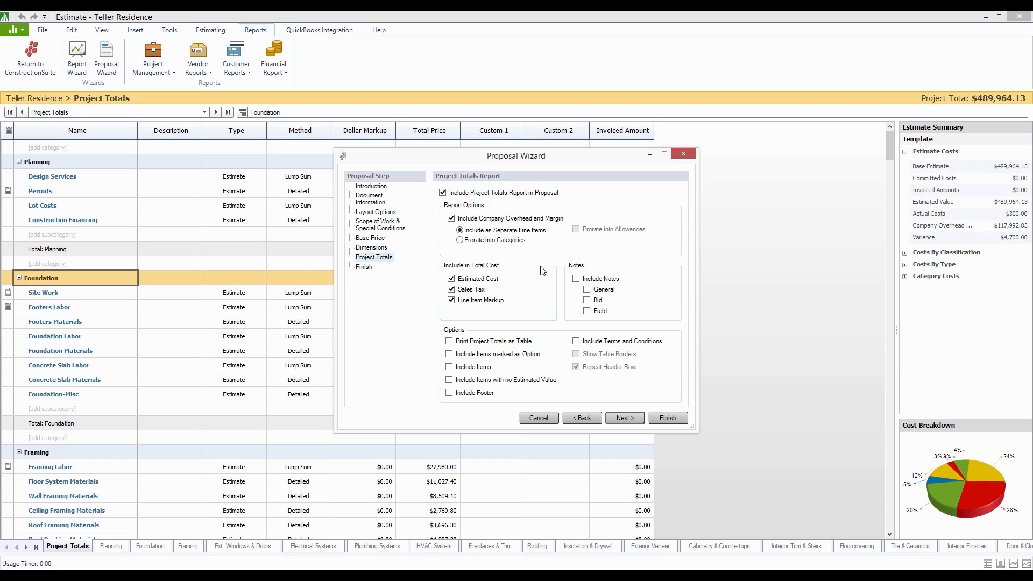
click(485, 241)
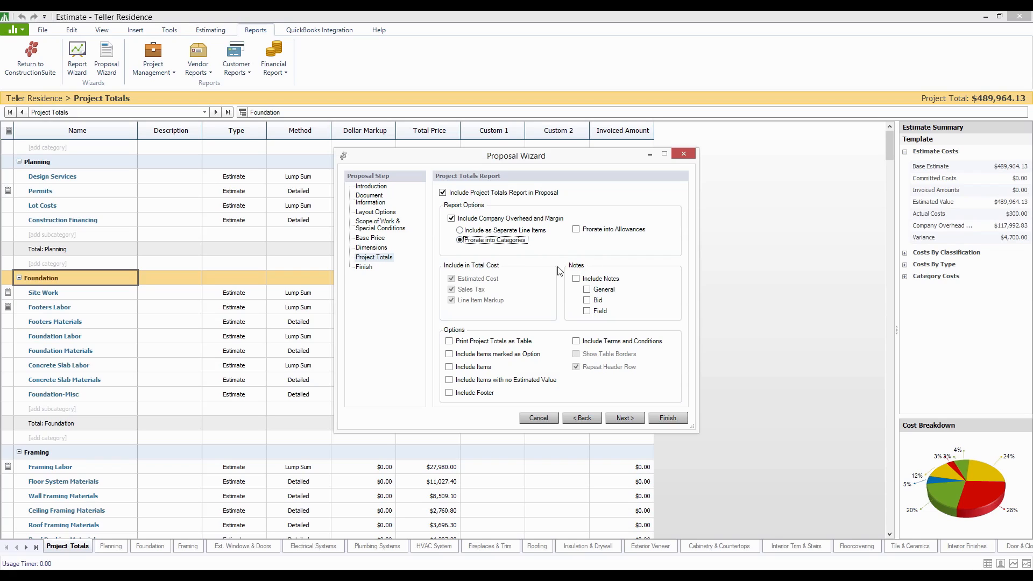
click(576, 278)
click(515, 359)
click(668, 418)
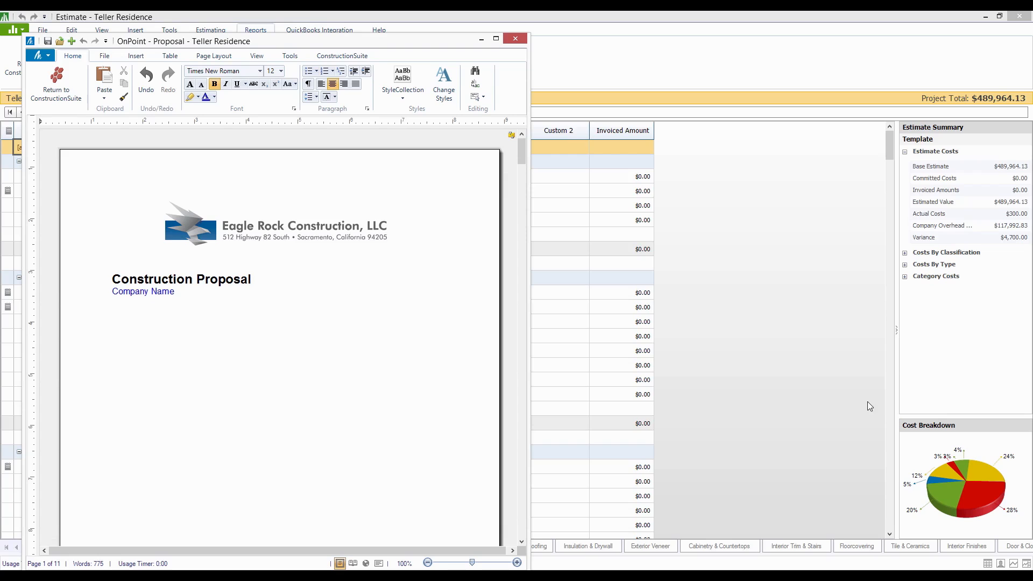
- Maximize the generated proposal document and examine its cover page, including the letterhead, title and company fields
click(496, 38)
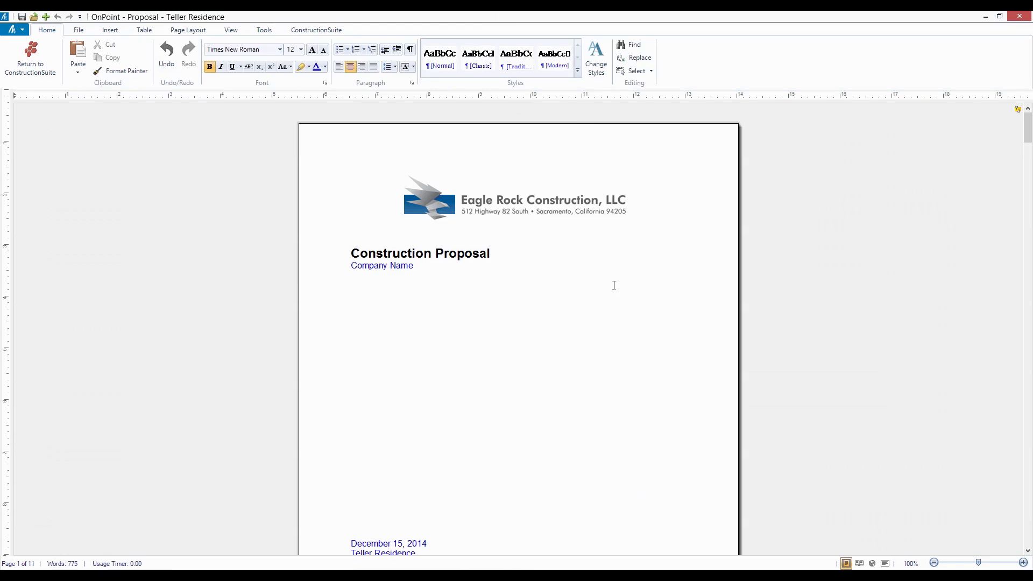
click(608, 379)
scroll(609, 379, down, 8)
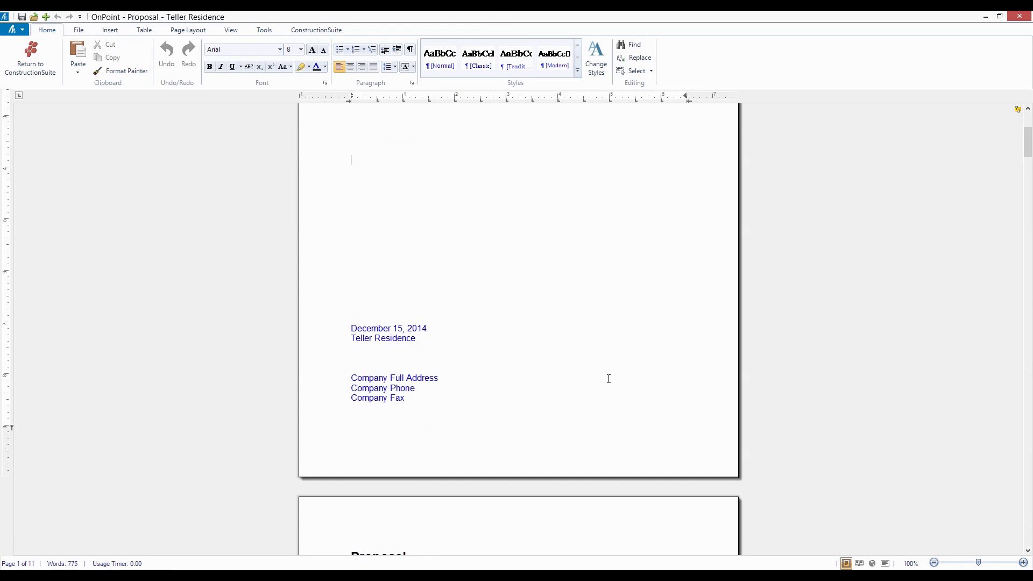
scroll(610, 379, up, 3)
scroll(610, 379, up, 4)
scroll(609, 376, down, 1)
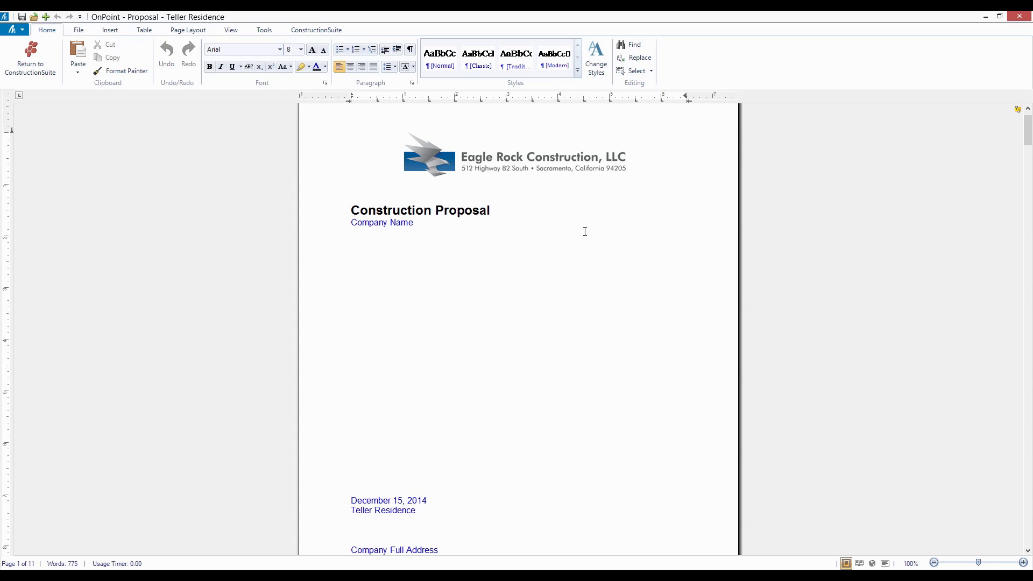
scroll(585, 231, up, 2)
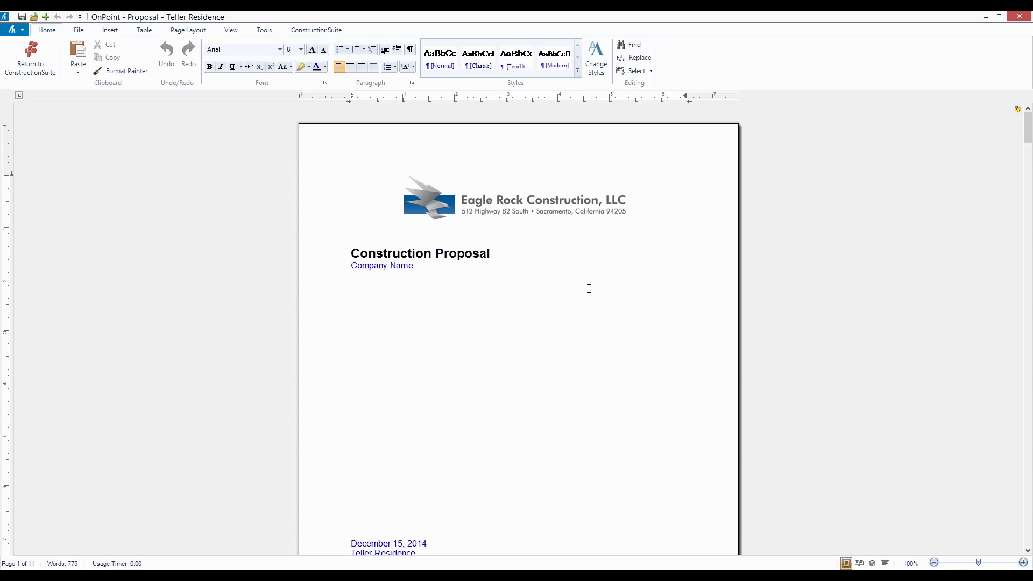
scroll(549, 289, down, 2)
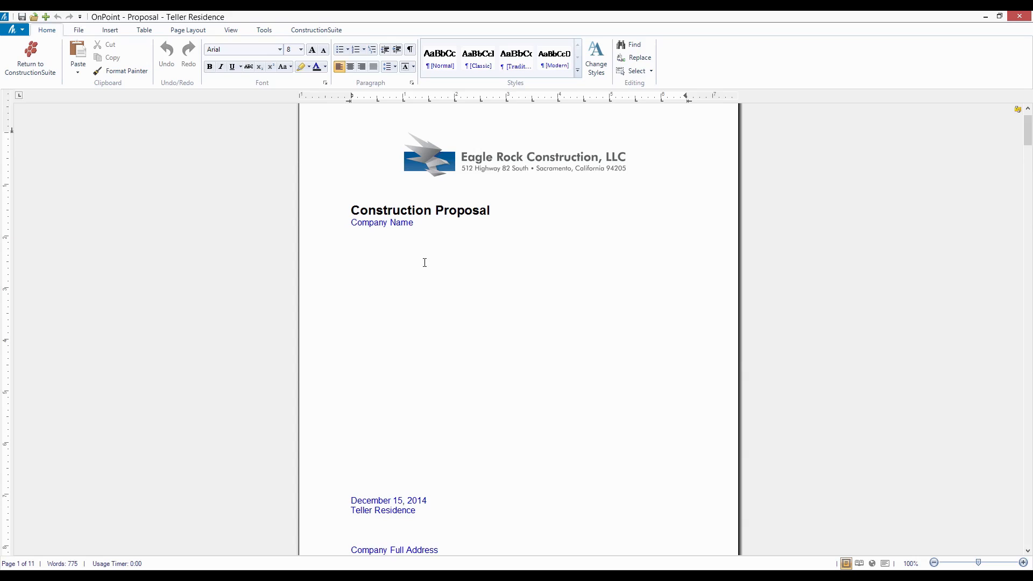
scroll(424, 262, down, 2)
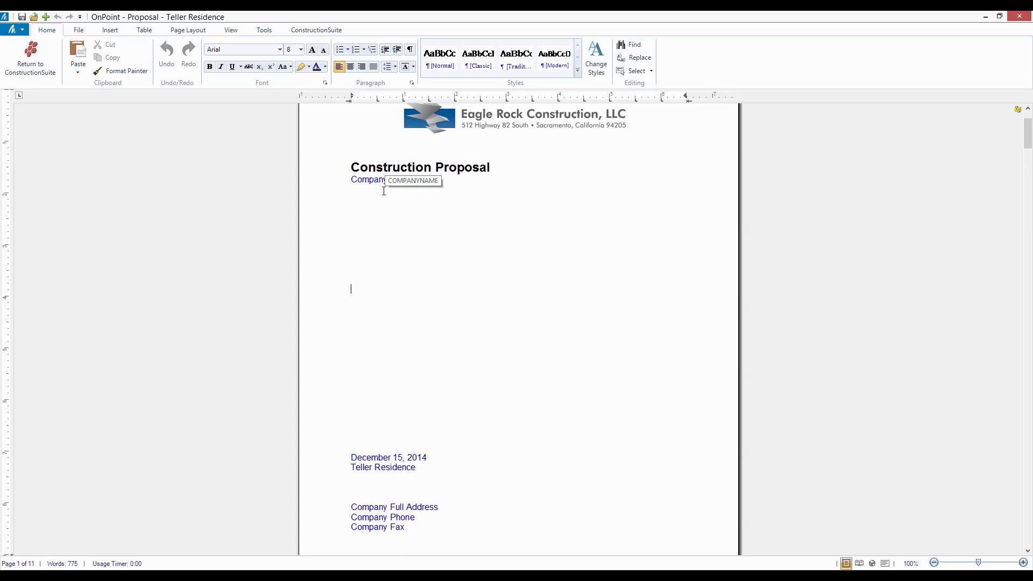
- Examine the proposal's agreement page, including the owner, contractor and project fields, scope of work and special conditions
scroll(447, 290, down, 2)
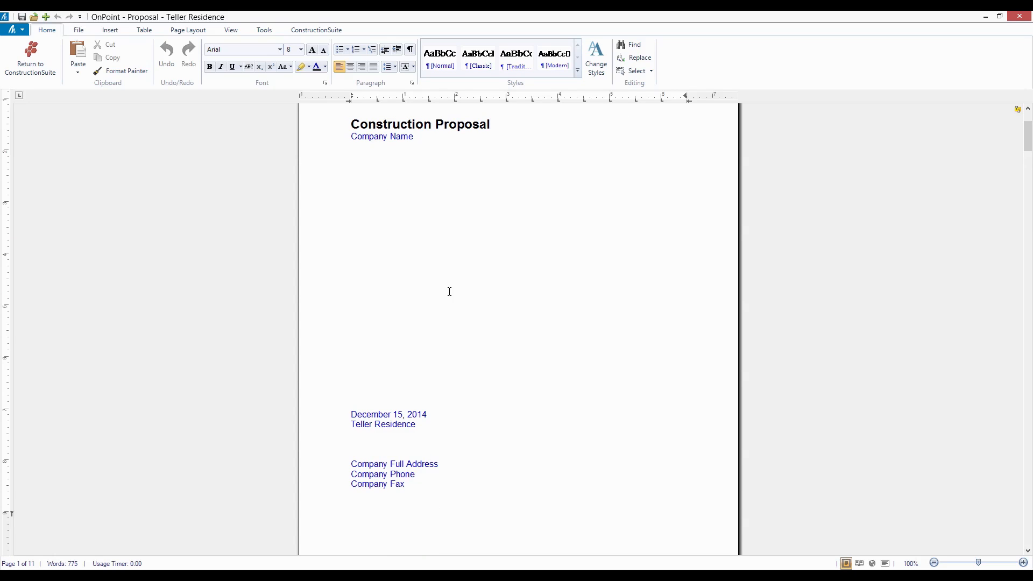
scroll(449, 291, down, 10)
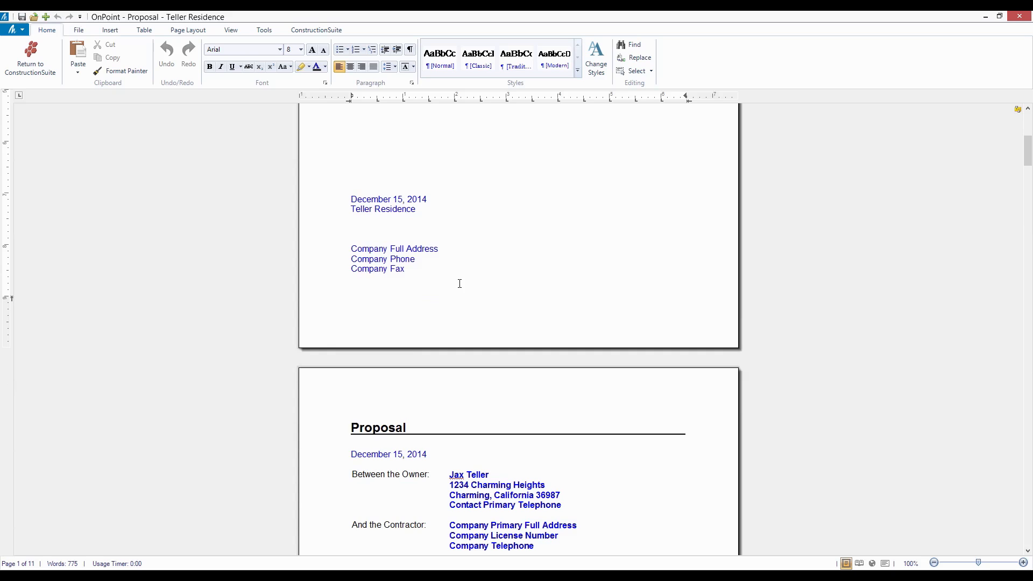
scroll(519, 311, down, 4)
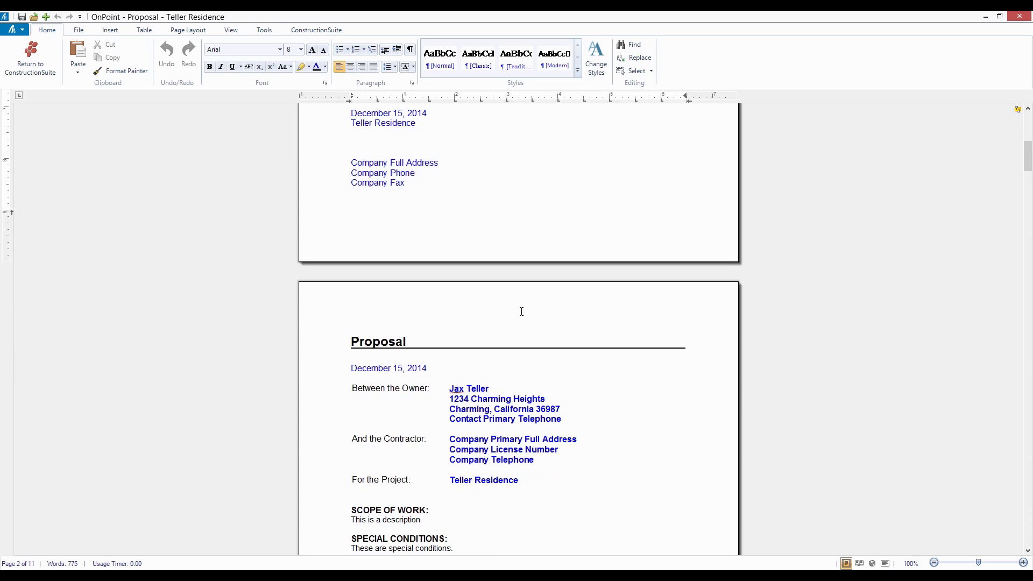
scroll(539, 319, down, 2)
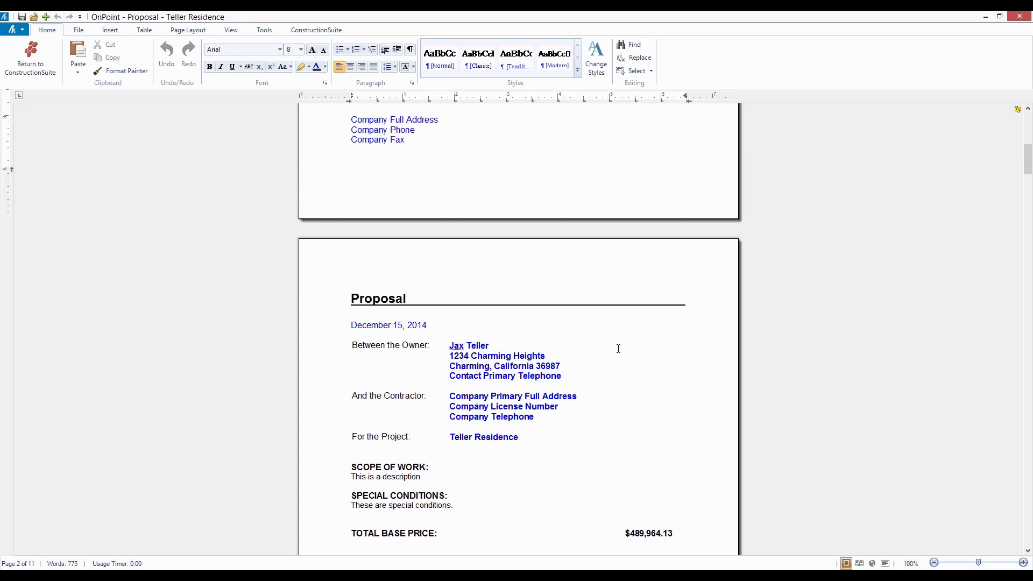
scroll(618, 349, down, 2)
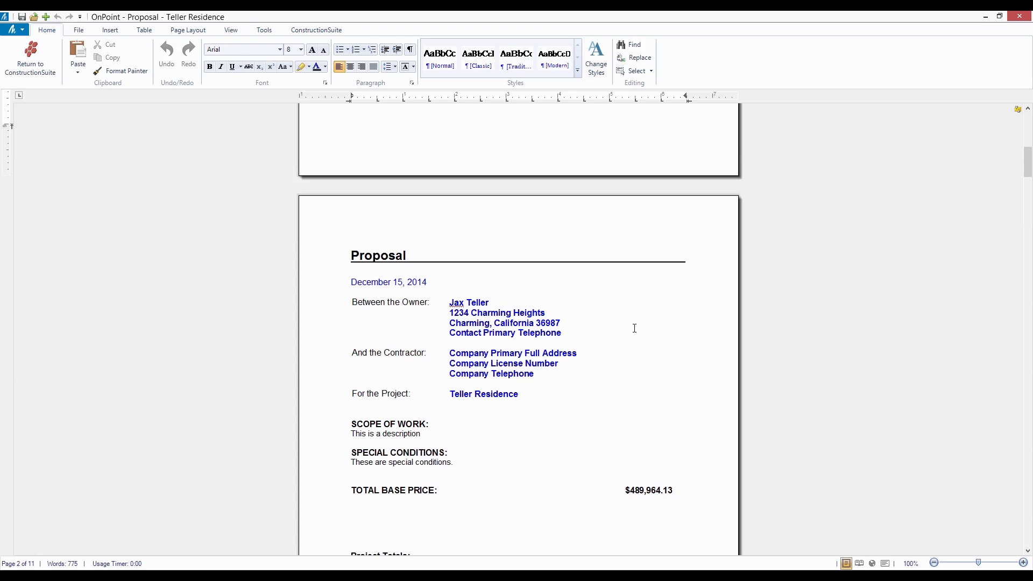
scroll(632, 332, down, 3)
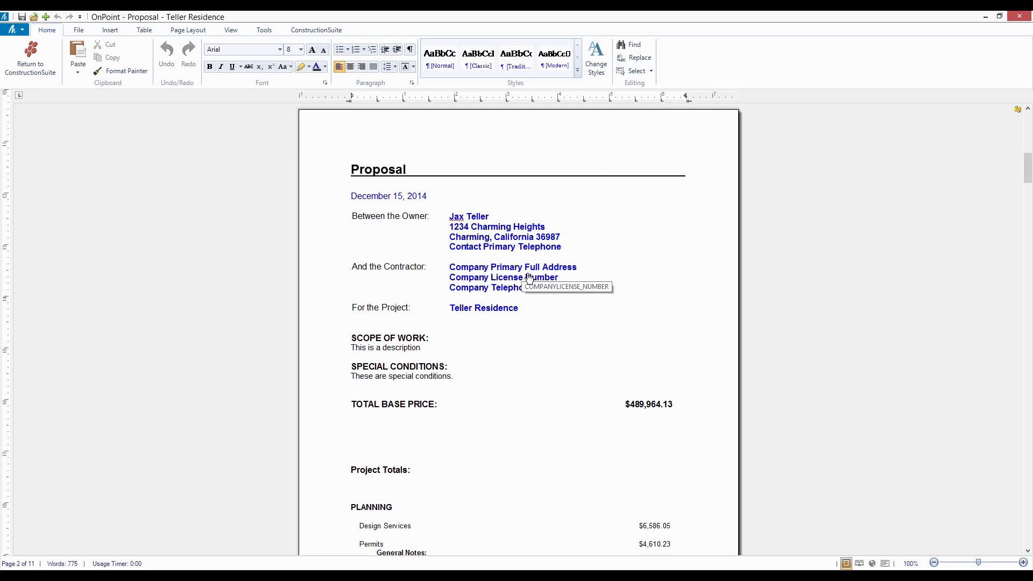
- Examine the proposal's total base price and the Project Totals section with its Planning and Foundation items and notes
scroll(583, 315, down, 5)
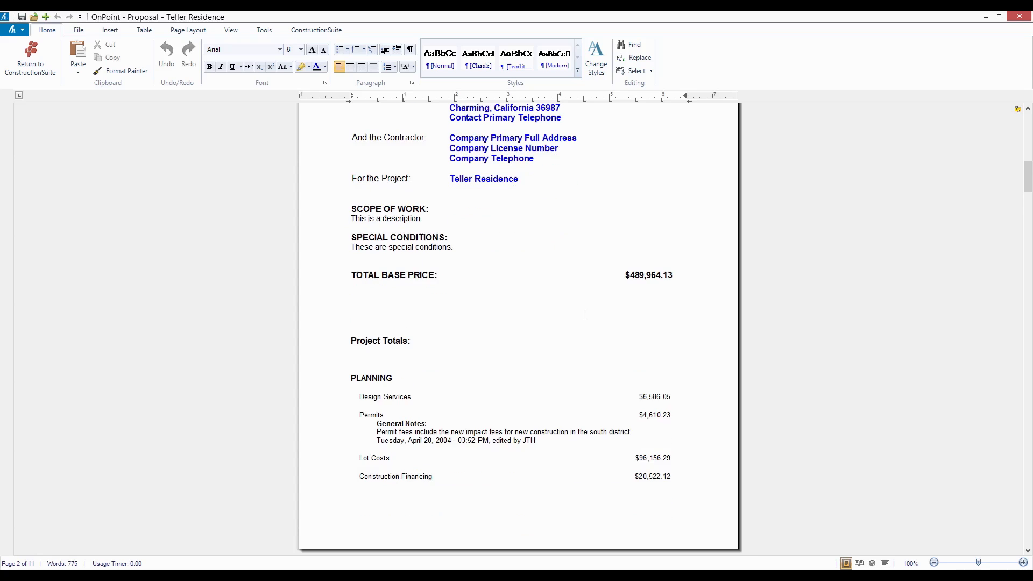
scroll(585, 314, down, 2)
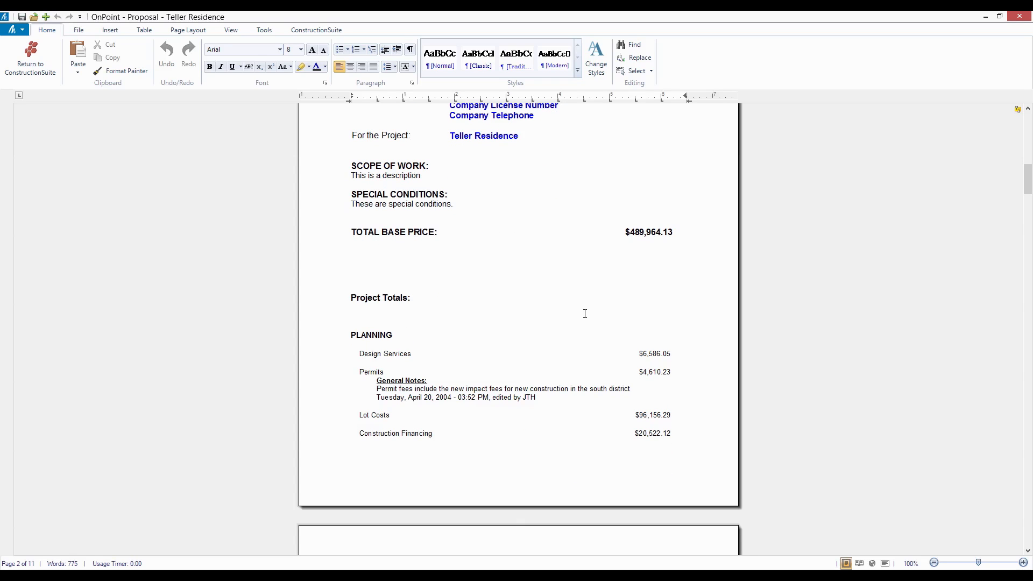
scroll(585, 314, down, 2)
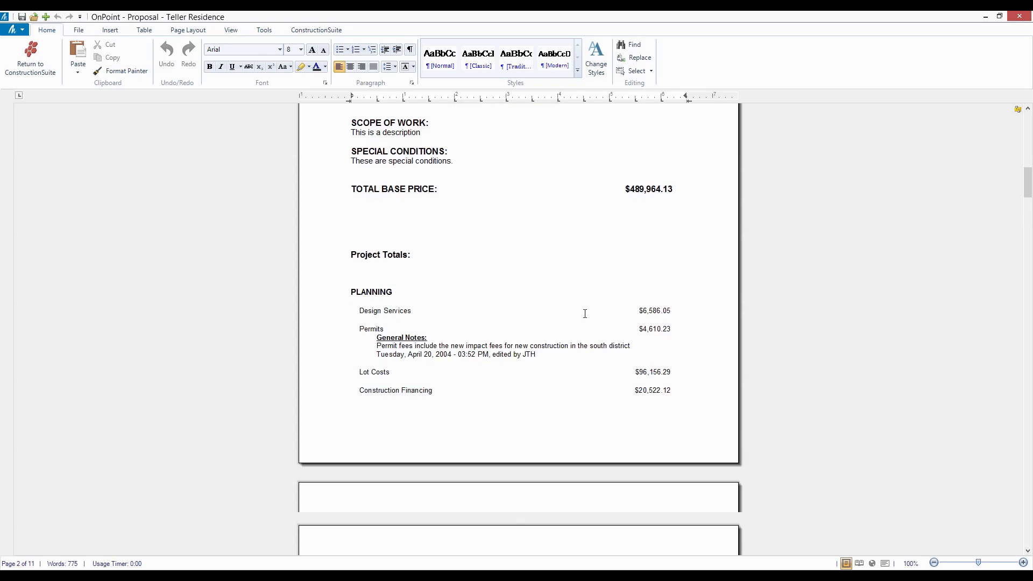
scroll(584, 314, down, 4)
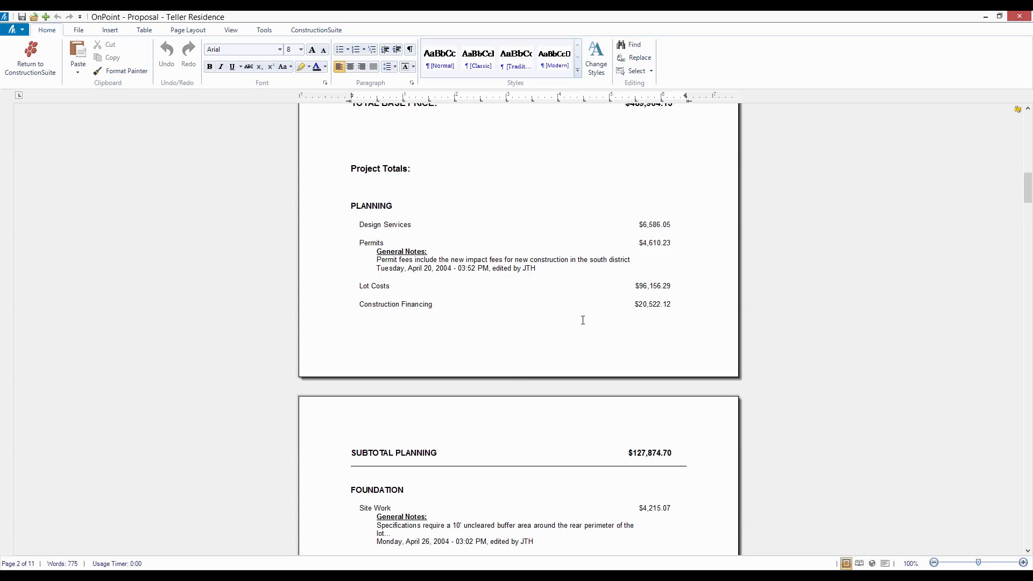
scroll(583, 320, down, 8)
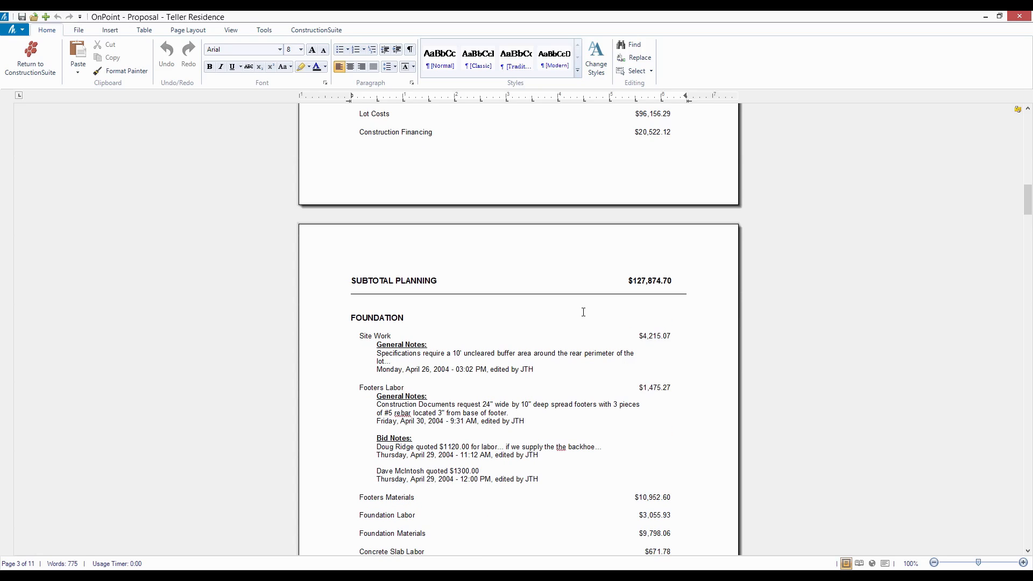
scroll(584, 312, down, 6)
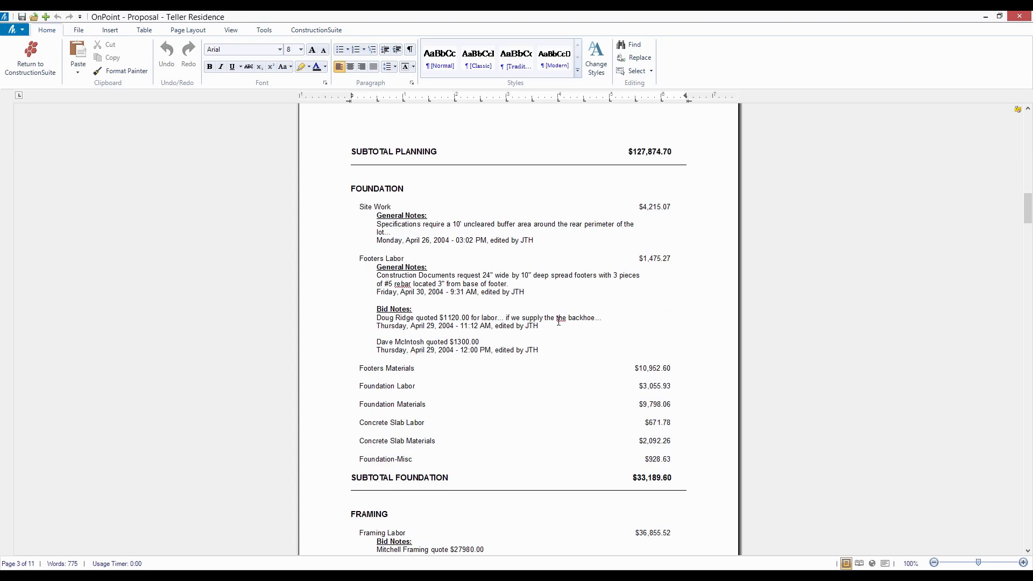
- Delete the Planning line items from Design Services through Construction Financing, including the Permits notes and the leftover gap before the subtotal
scroll(559, 306, up, 10)
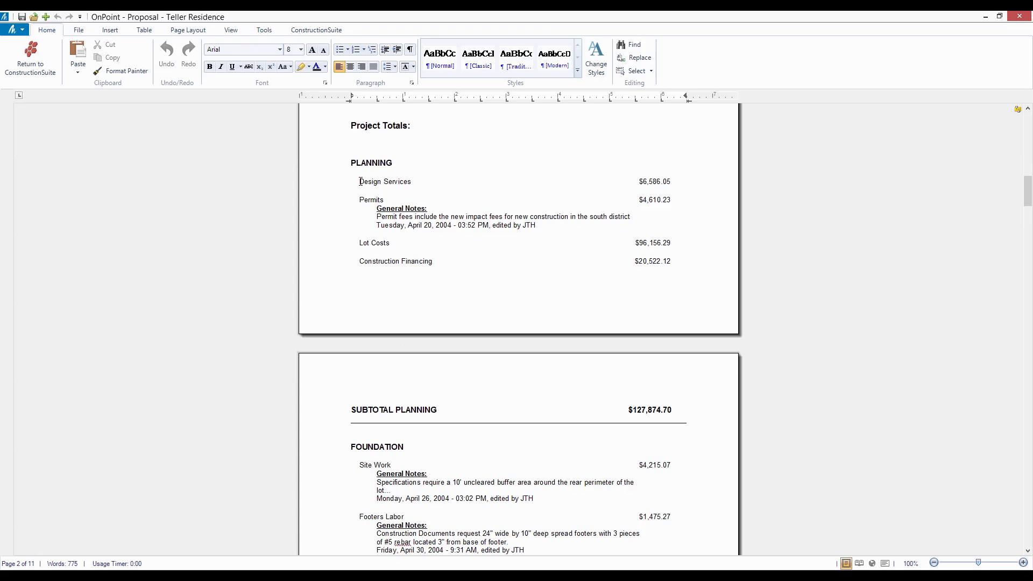
drag(360, 181, 582, 279)
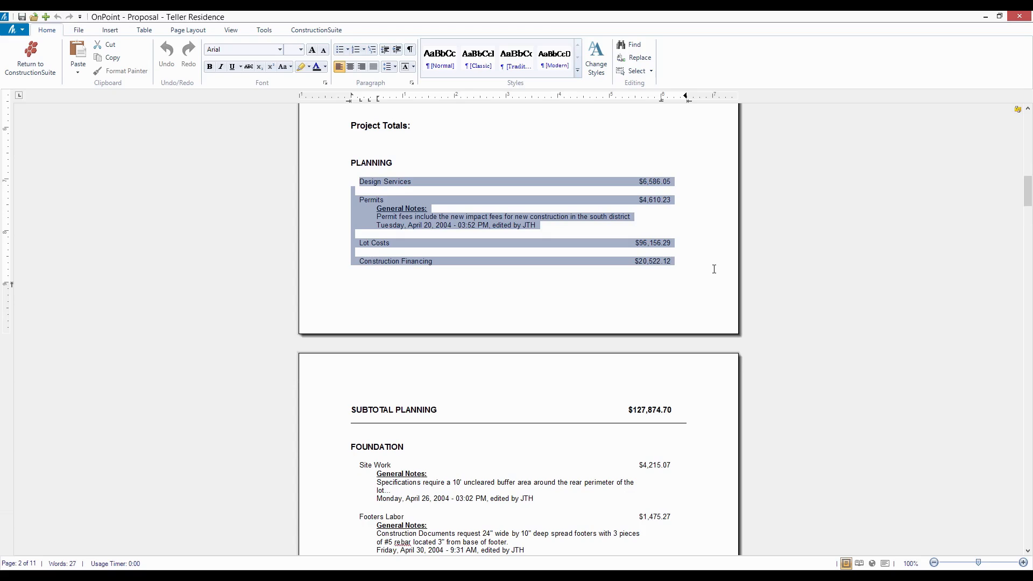
key(Delete)
key(Delete)
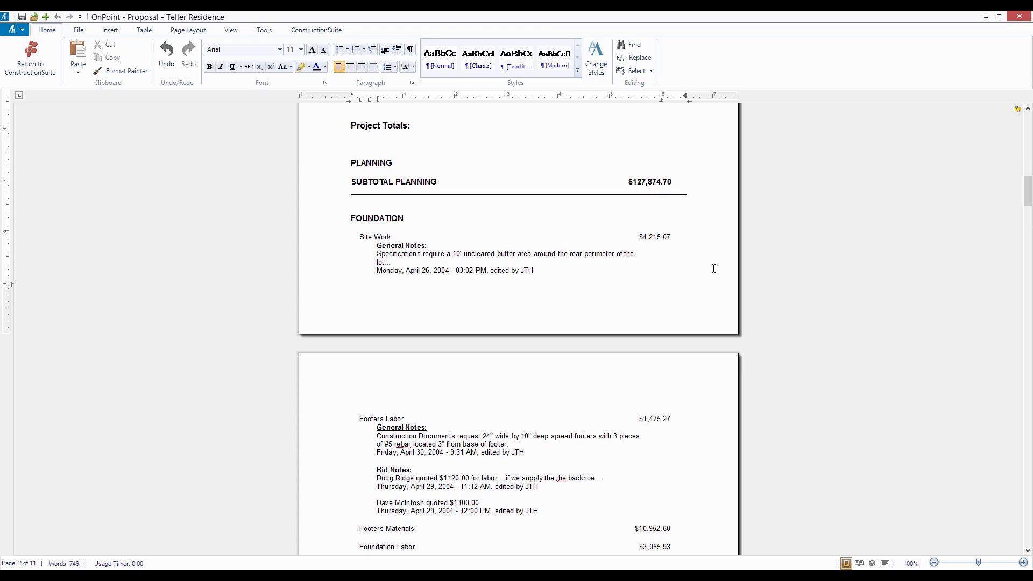
- Insert blank lines before the FOUNDATION heading to push that section onto the next page
click(355, 215)
key(Return)
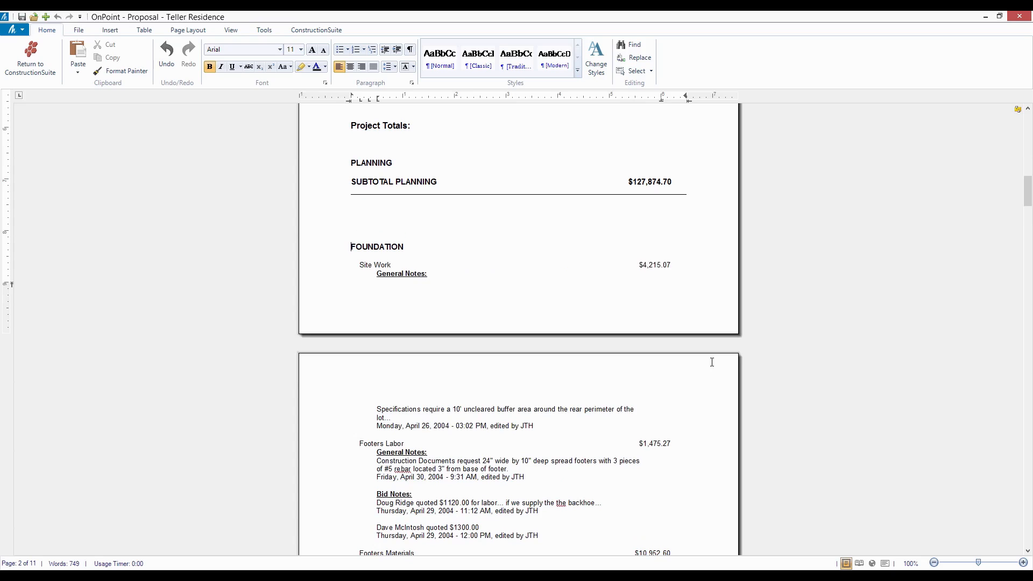
key(Return)
key(Return)
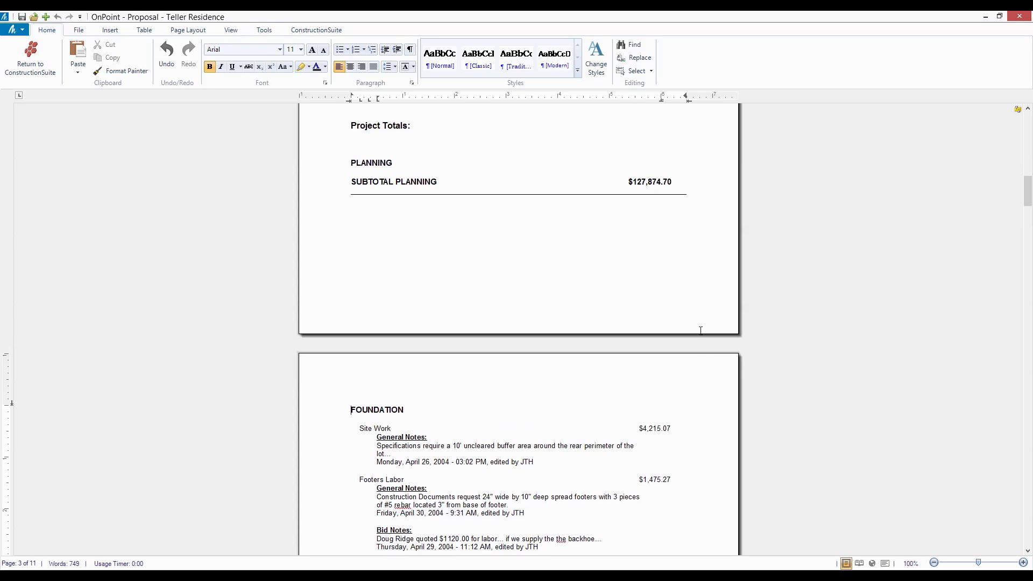
- Review the remaining proposal categories through the grand total, options and Acceptance of Agreement signature section
scroll(700, 359, down, 15)
scroll(693, 358, down, 20)
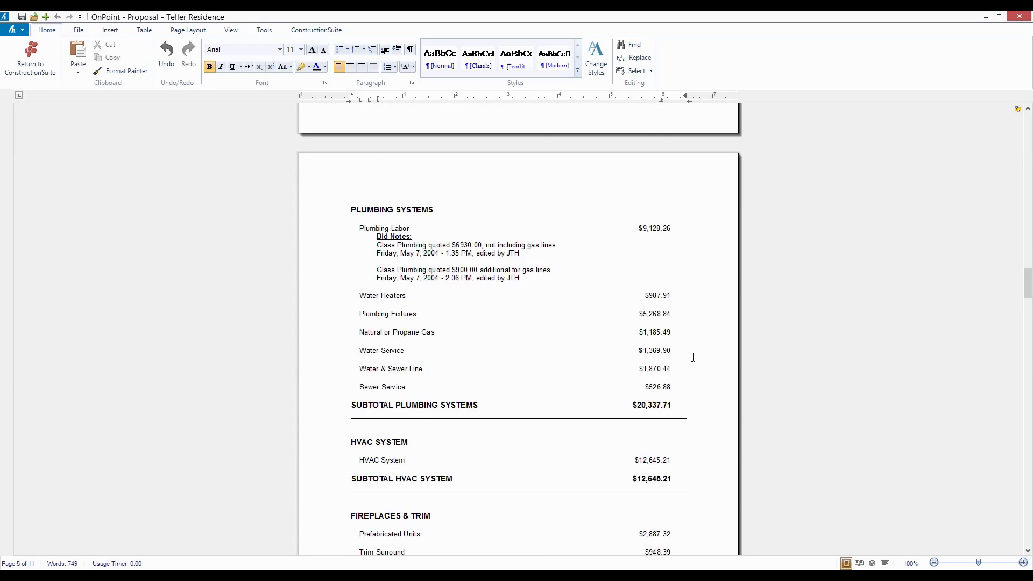
scroll(693, 357, down, 15)
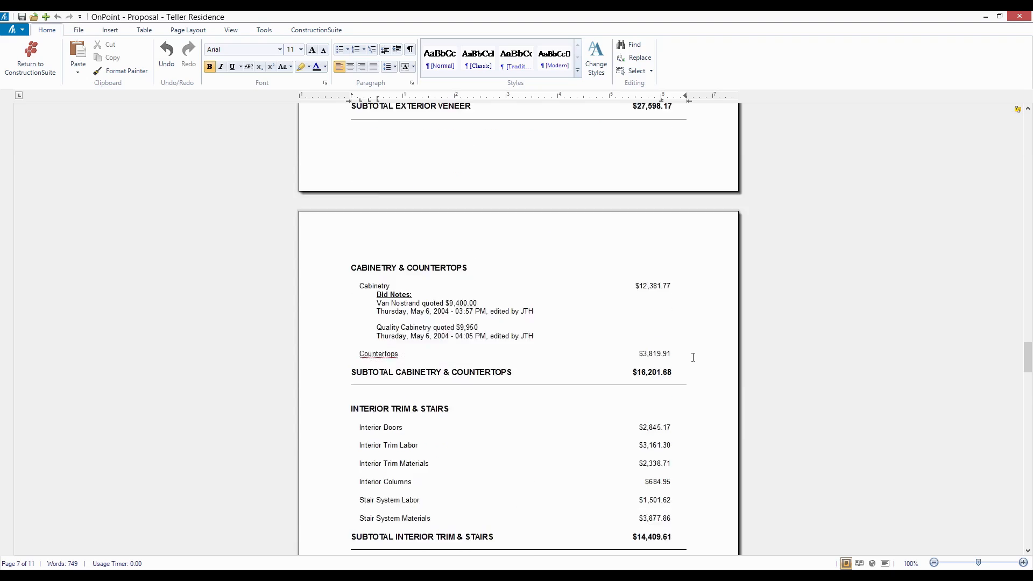
scroll(693, 357, down, 4)
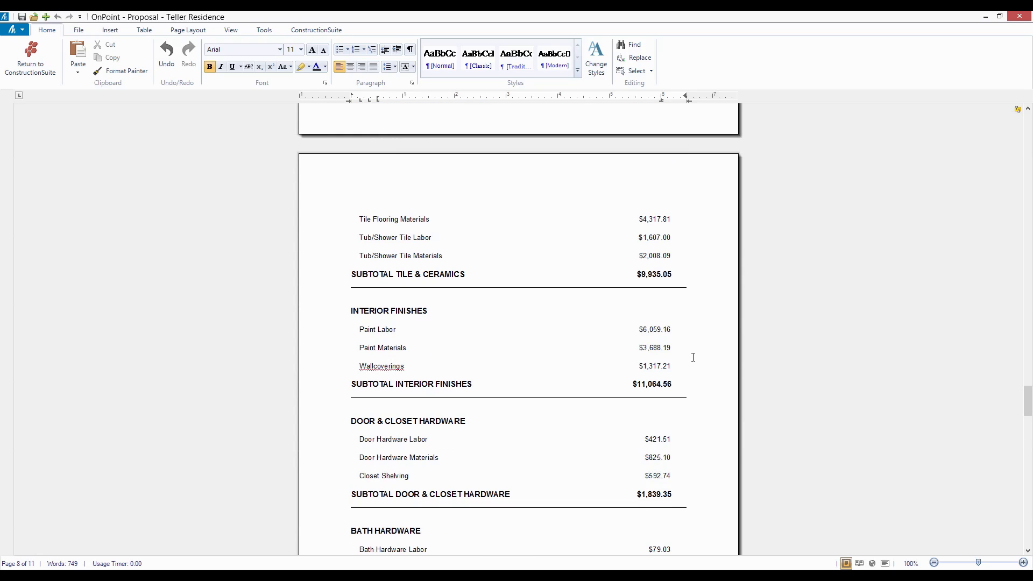
scroll(693, 357, down, 12)
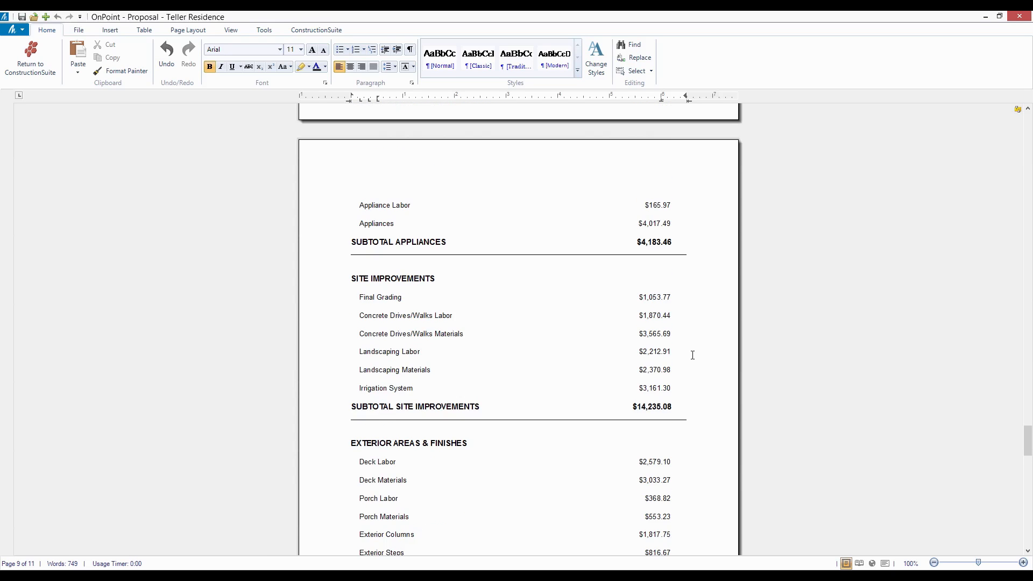
scroll(693, 355, down, 20)
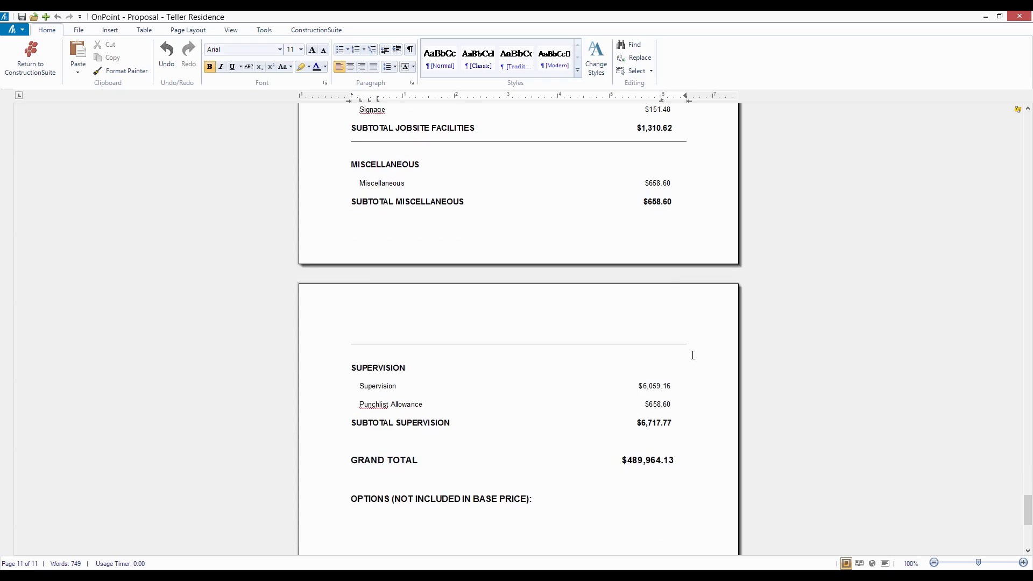
scroll(693, 355, down, 10)
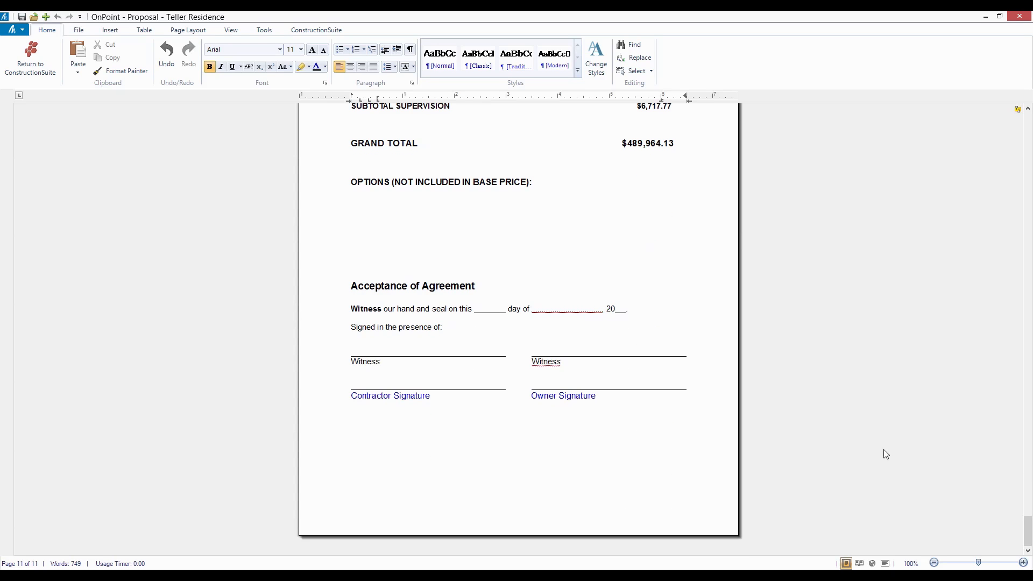
- Return to the proposal's cover page and look over the available letterhead, picture, header and footer insertion options
drag(1027, 528, 1006, 117)
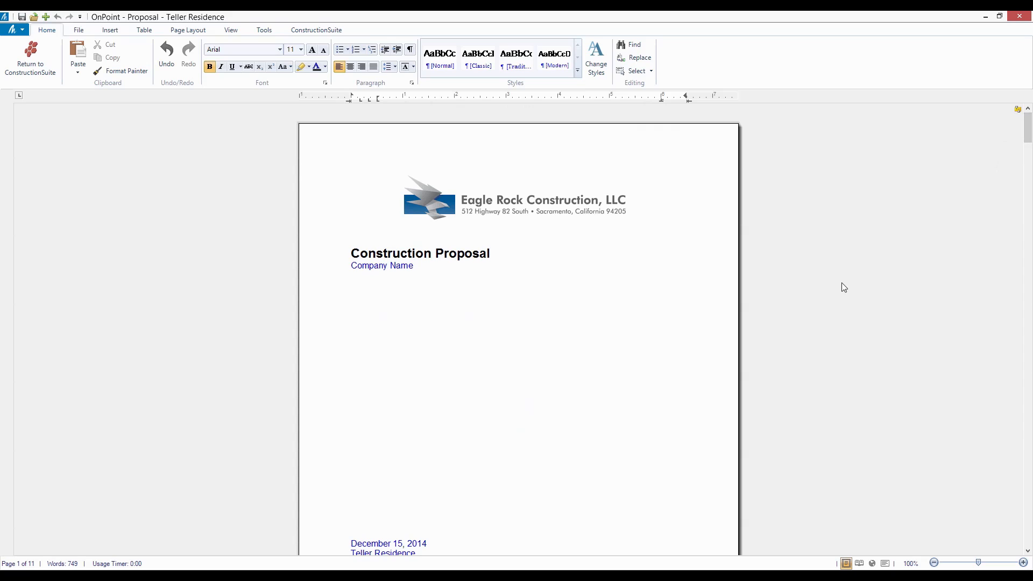
click(110, 32)
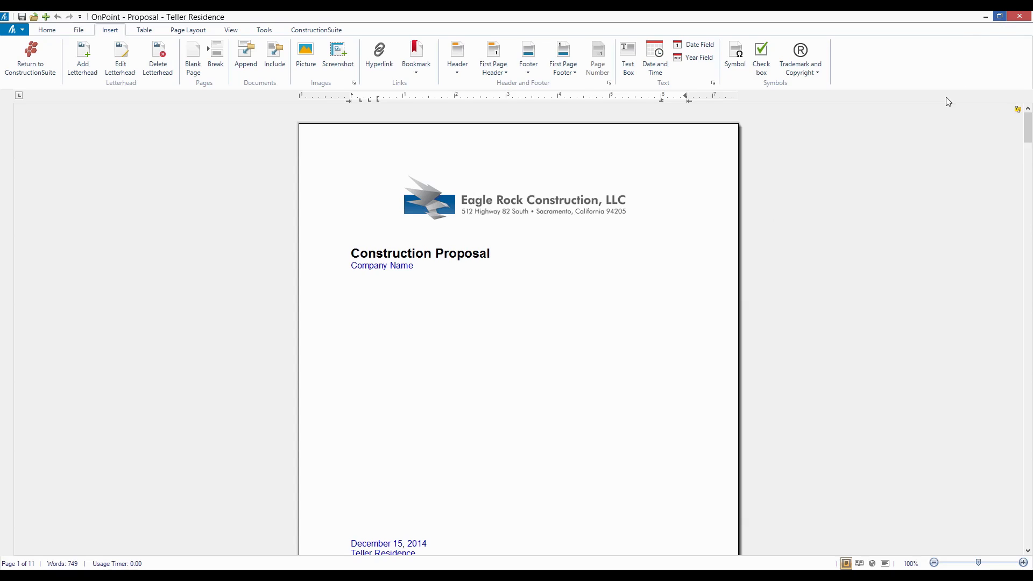
- Switch back to the Teller Residence estimate, leaving the proposal open in the background, and view its QuickBooks integration options
click(986, 17)
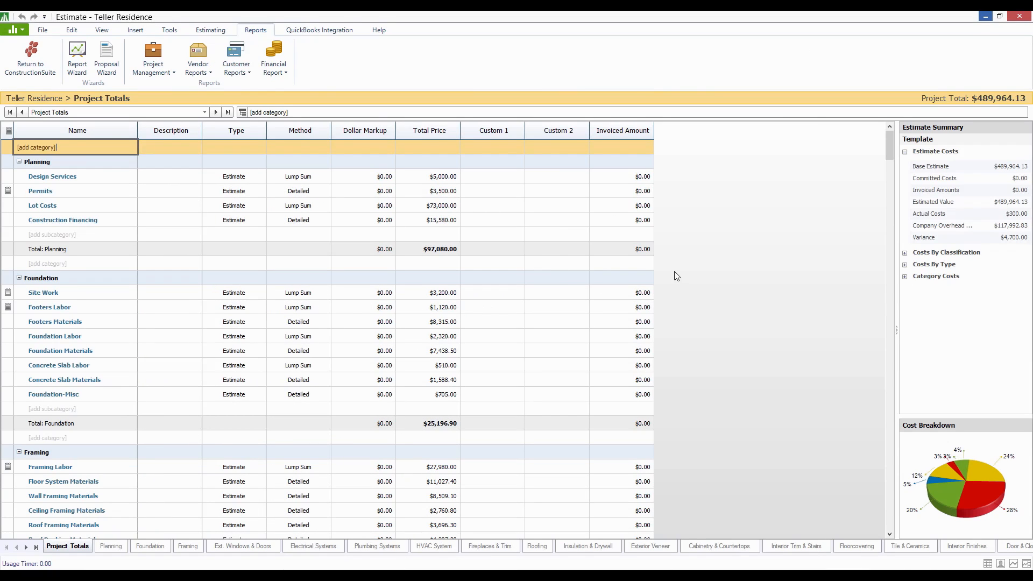
drag(889, 151, 877, 148)
click(308, 31)
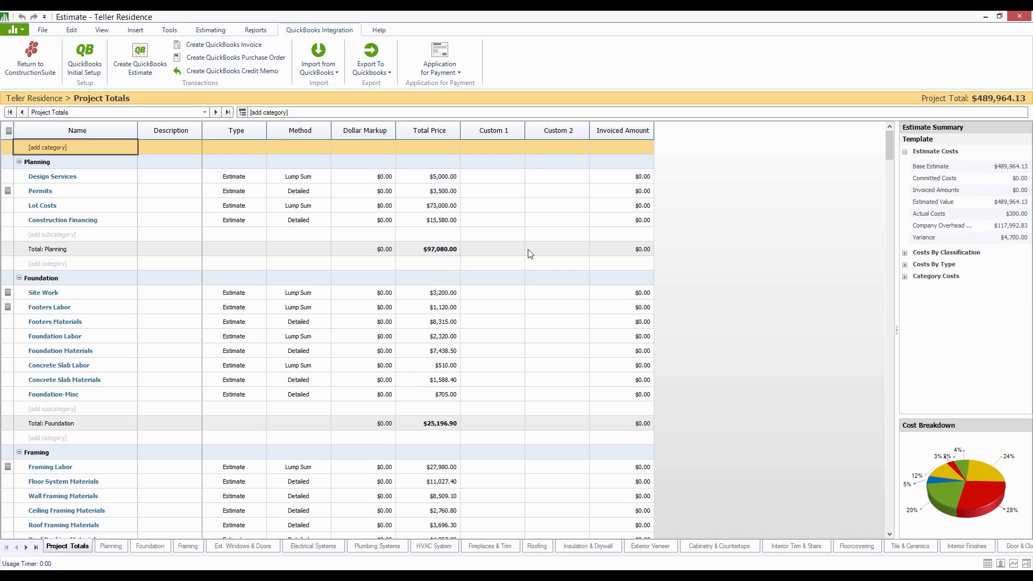
- Generate a new schedule from the Teller Residence estimate by adding its estimate framework with the default options
click(43, 30)
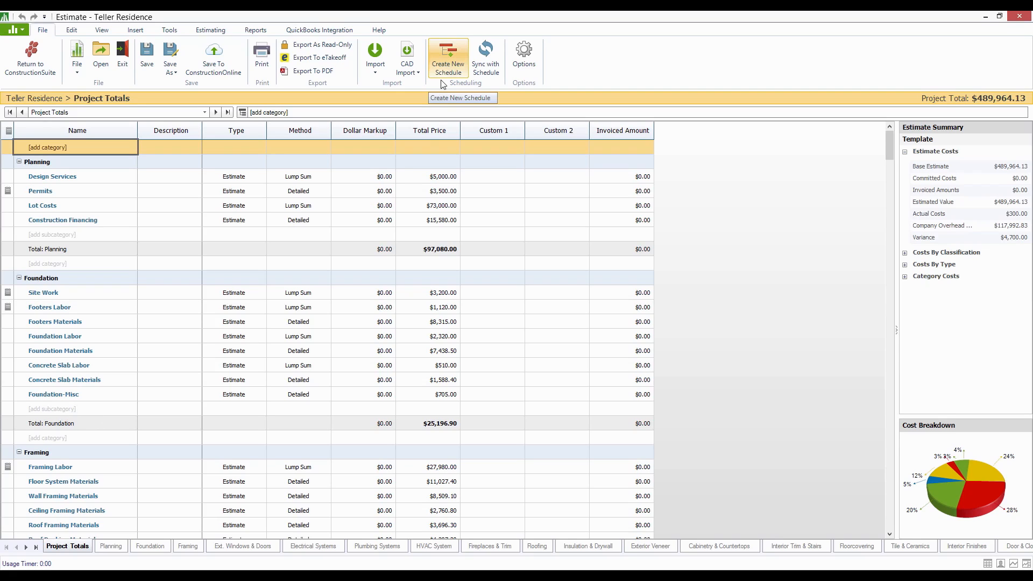
click(451, 68)
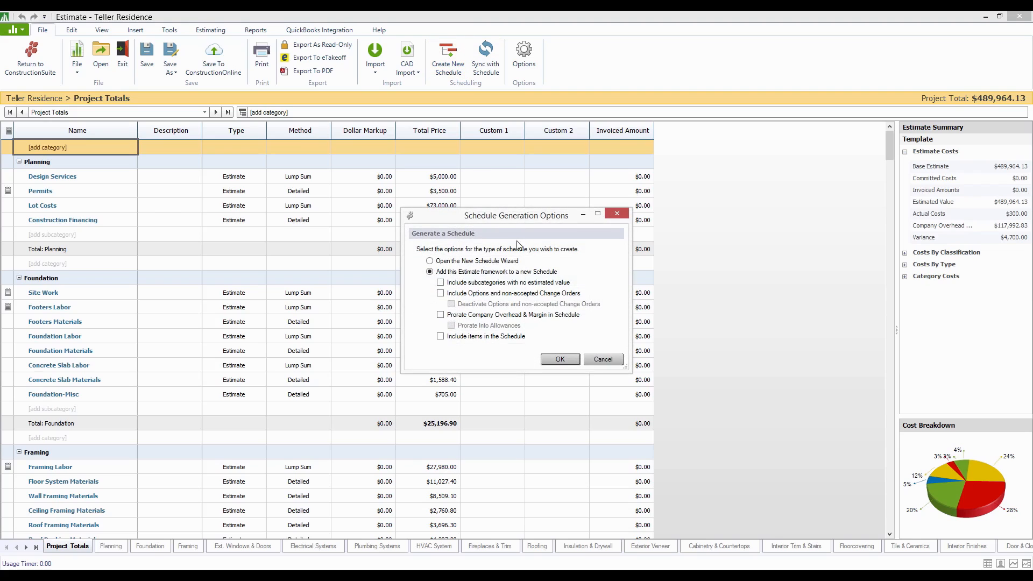
click(560, 359)
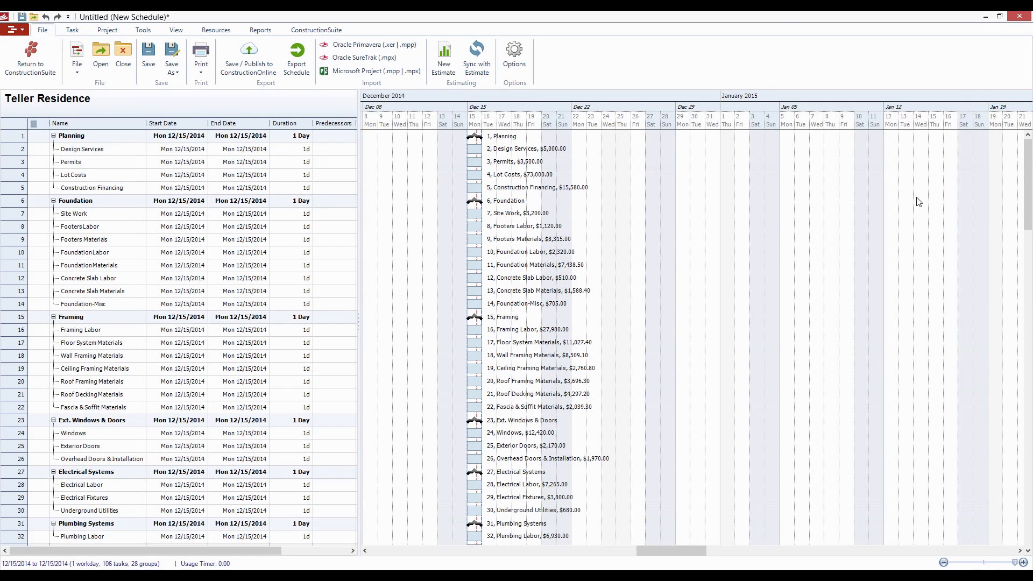
- View the new schedule as a smaller window over the estimate and return it to full size
click(999, 16)
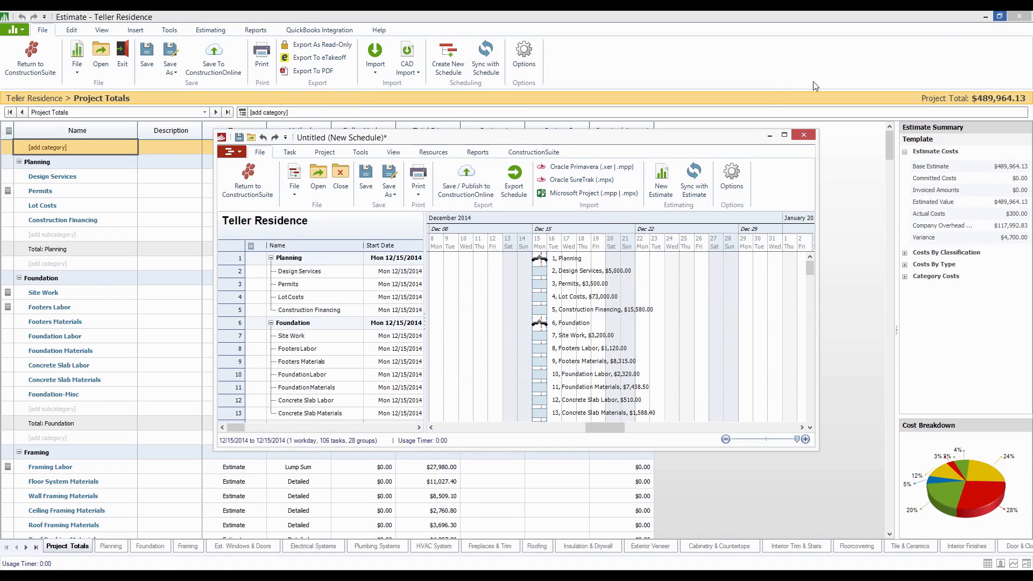
drag(399, 132, 340, 30)
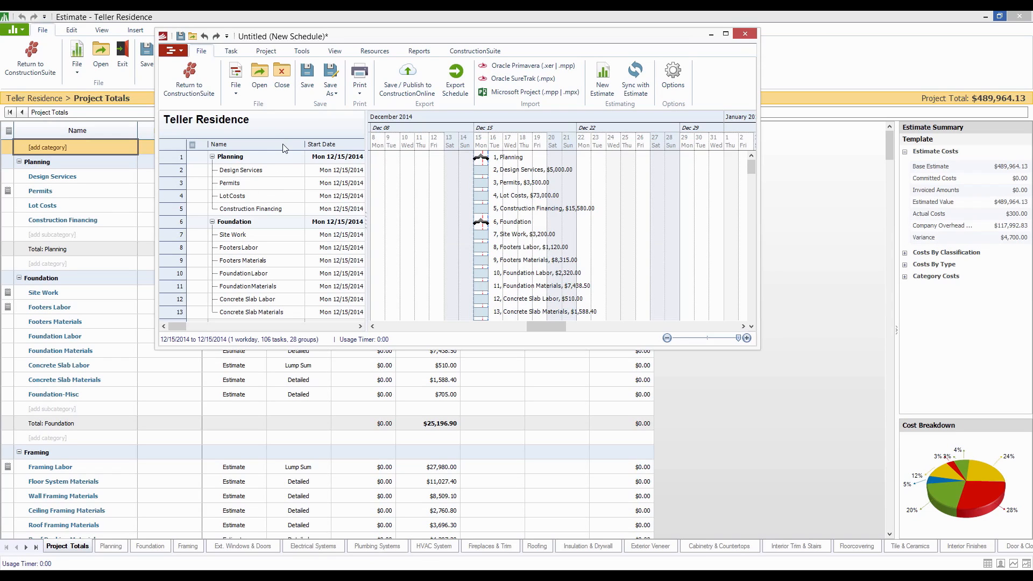
click(726, 33)
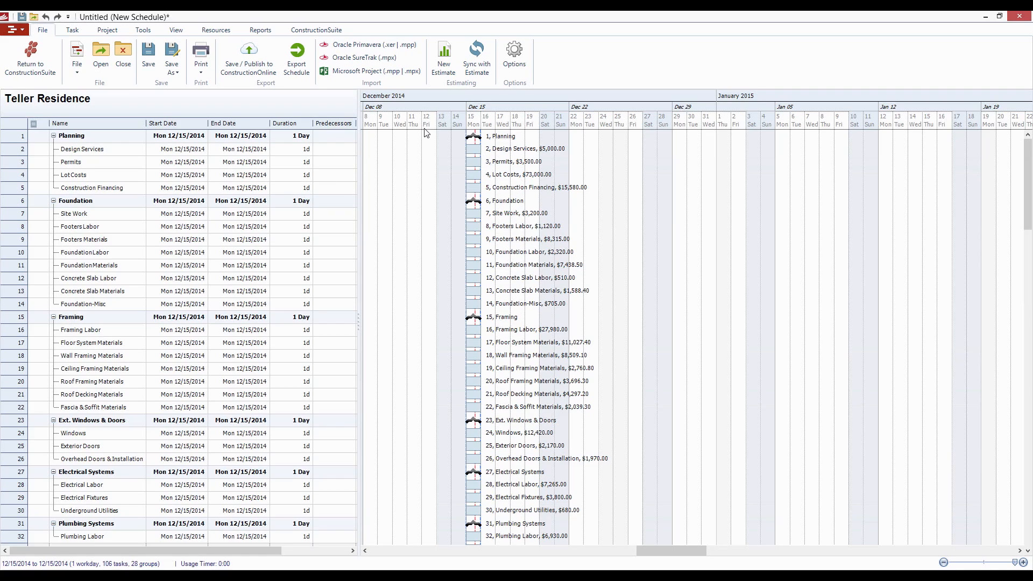
- Look over the Design Services task actions and set durations of 5 days for Design Services, 4 days for Permits and 3 days for Lot Costs
right_click(106, 151)
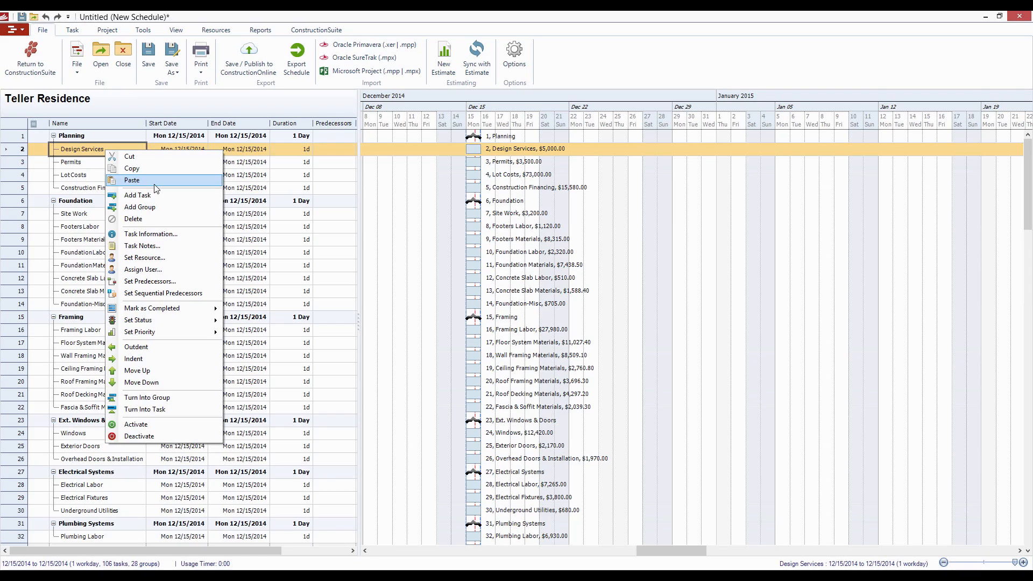
click(107, 172)
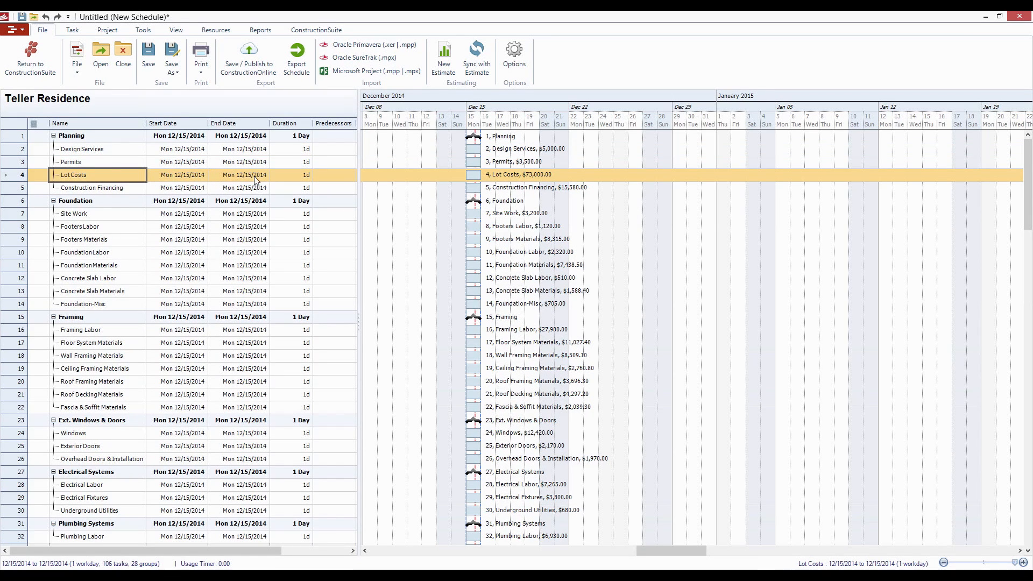
click(308, 151)
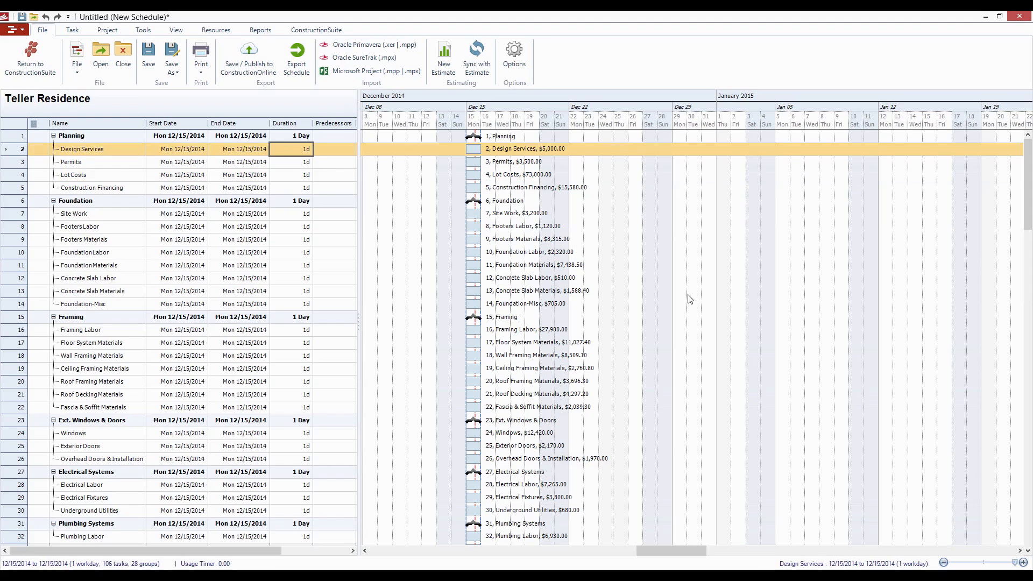
text(5)
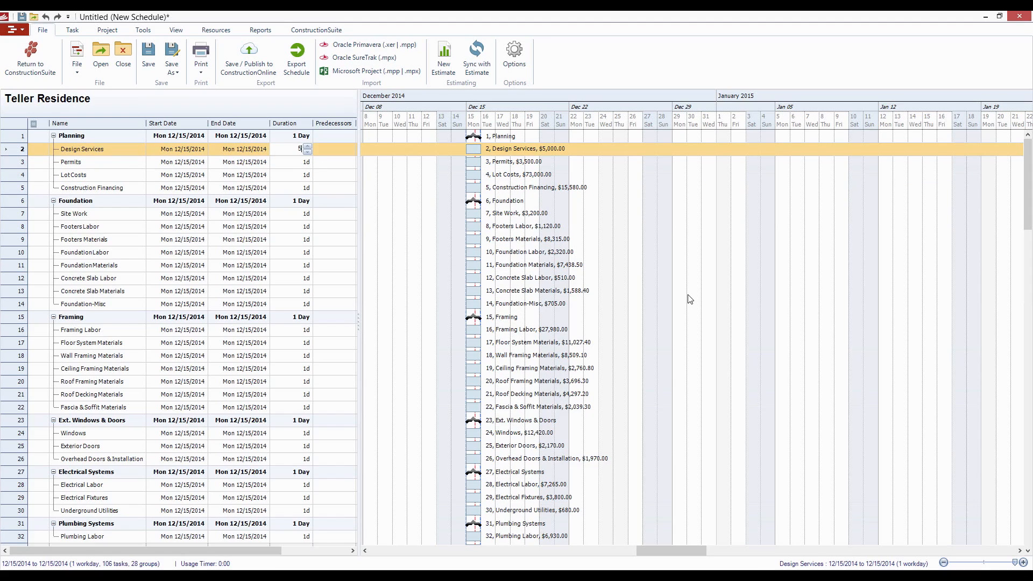
key(Return)
text(4)
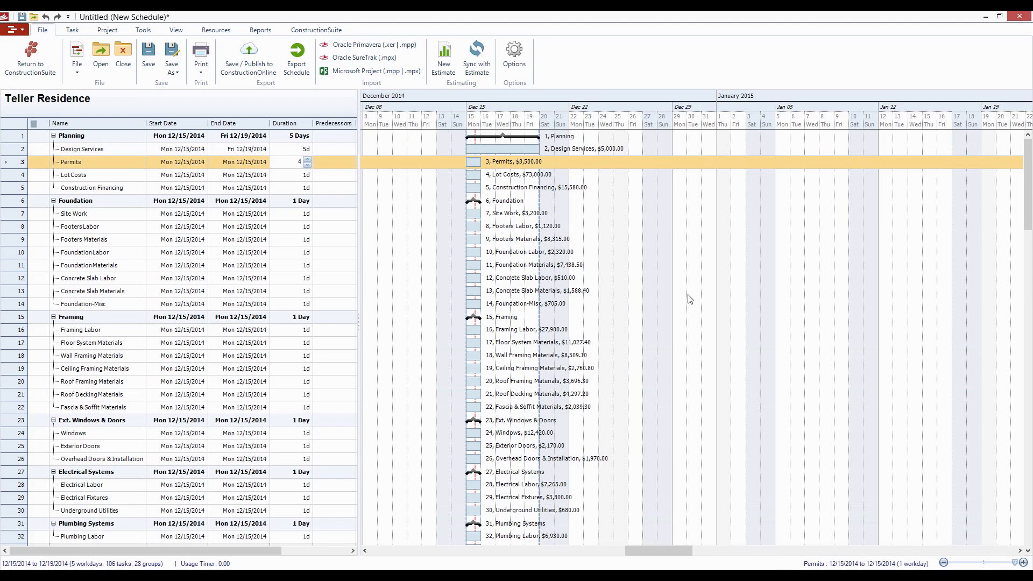
key(Return)
text(3)
key(Return)
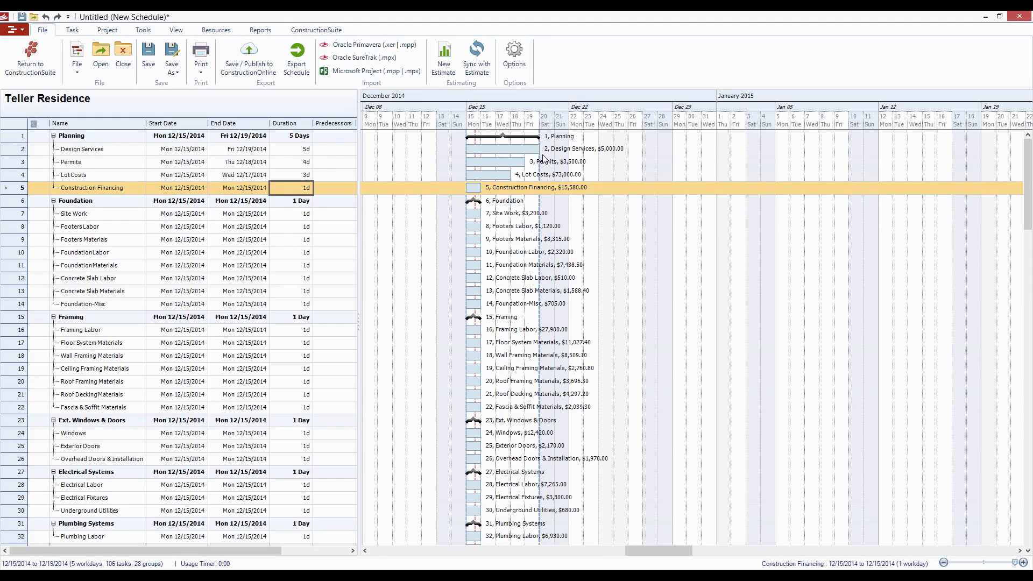
- Move Permits to start Thu 12/18/2014 and Lot Costs to start Fri 12/19/2014, and try to move Construction Financing to 12/22/2014
click(292, 150)
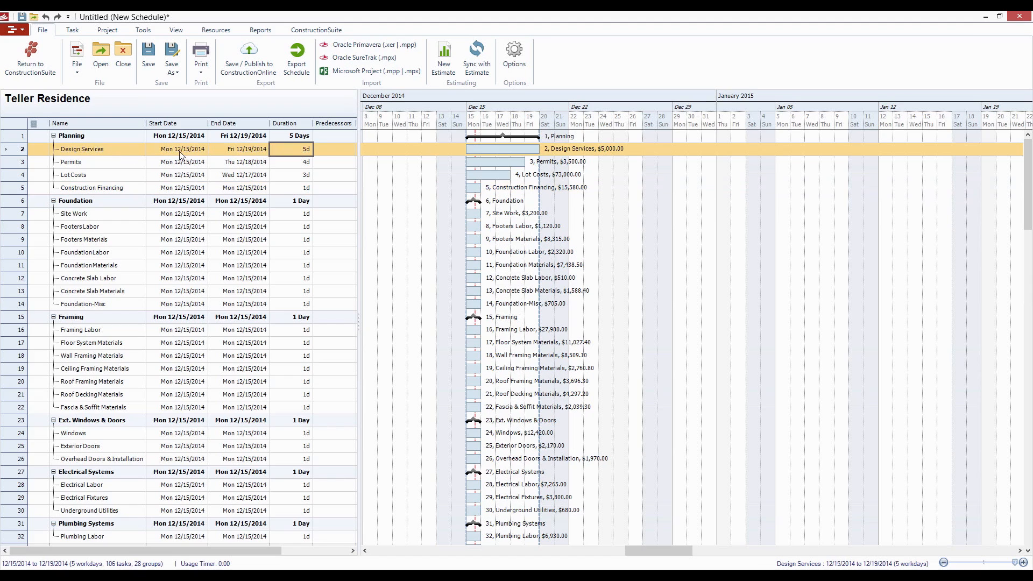
click(286, 163)
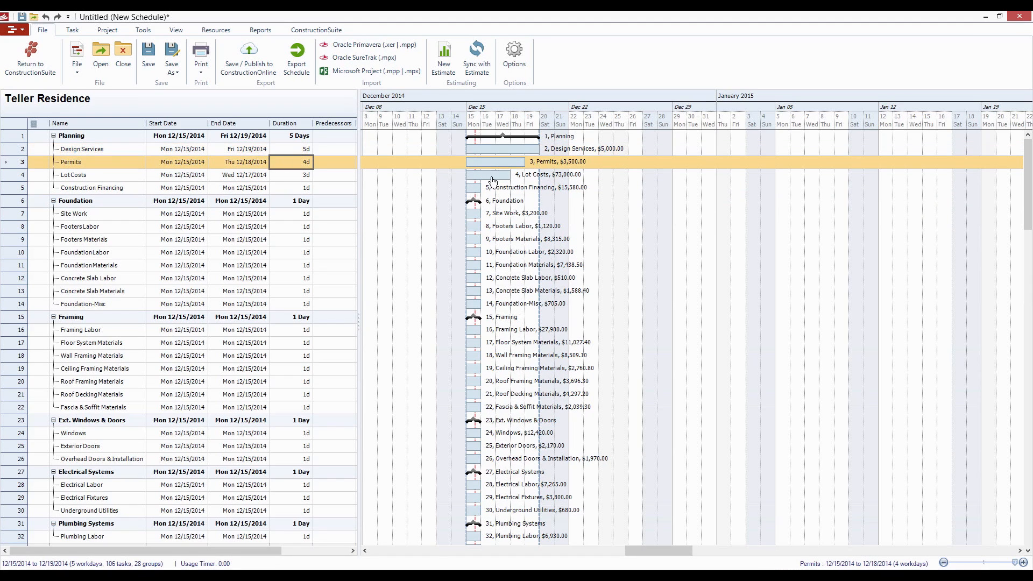
drag(481, 166, 534, 164)
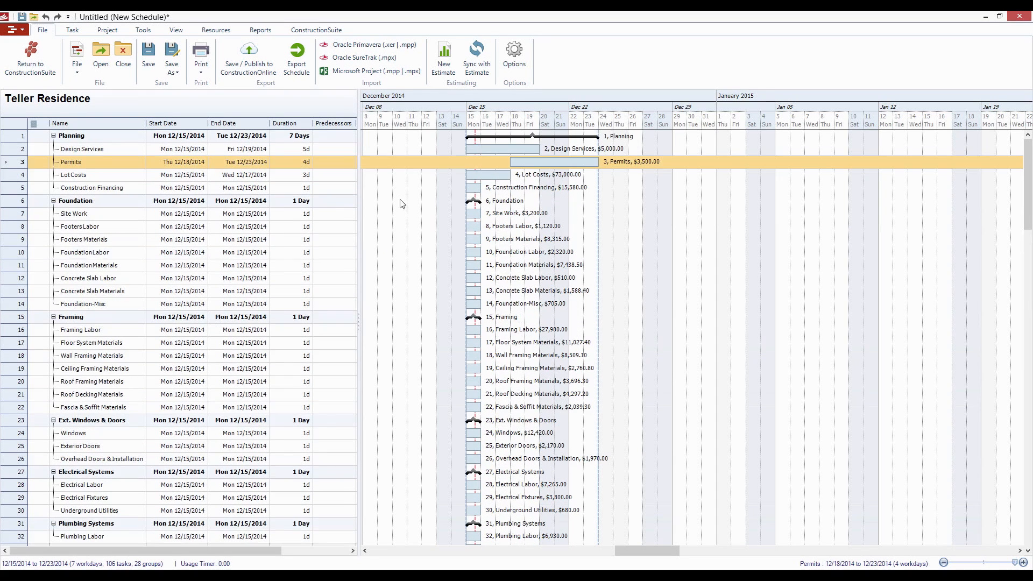
drag(492, 179, 576, 190)
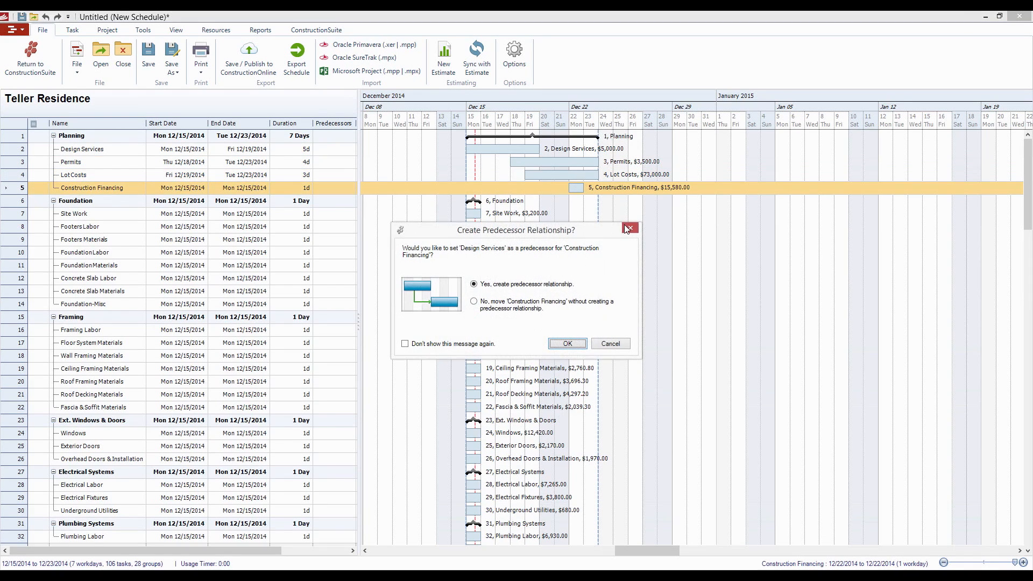
click(613, 344)
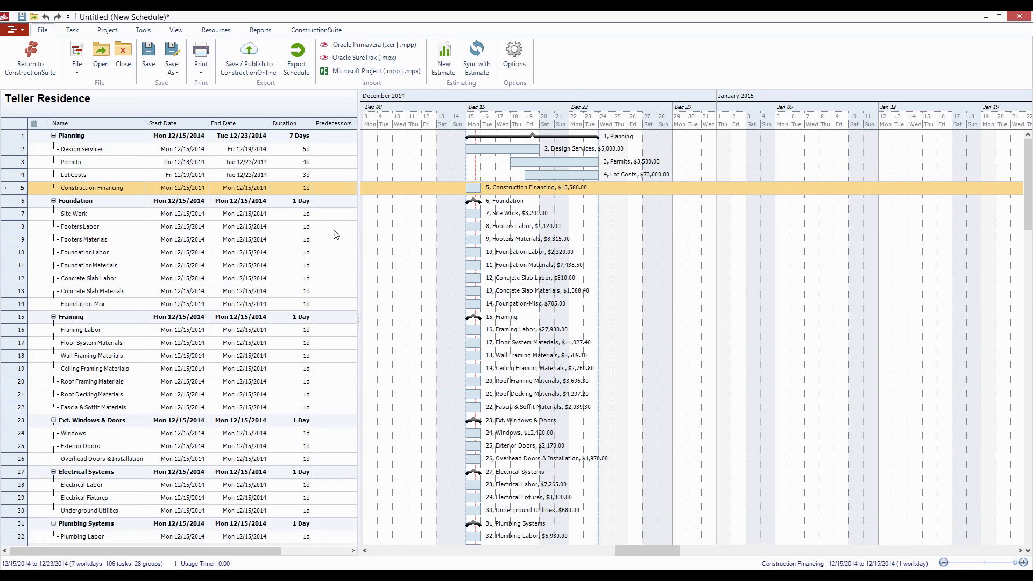
- Set task 7, Site Work, as the predecessor of Footers Labor
click(347, 228)
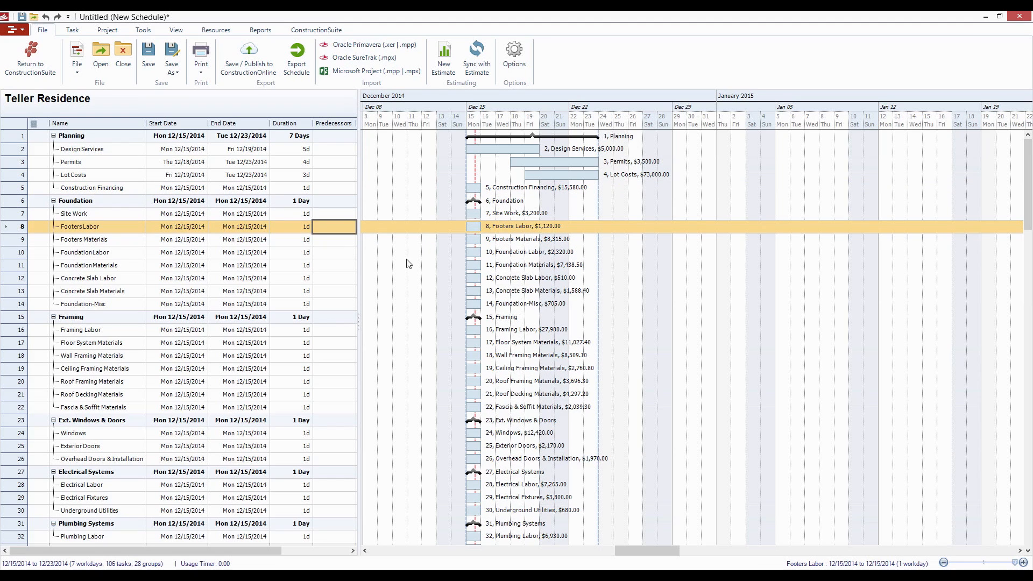
click(334, 215)
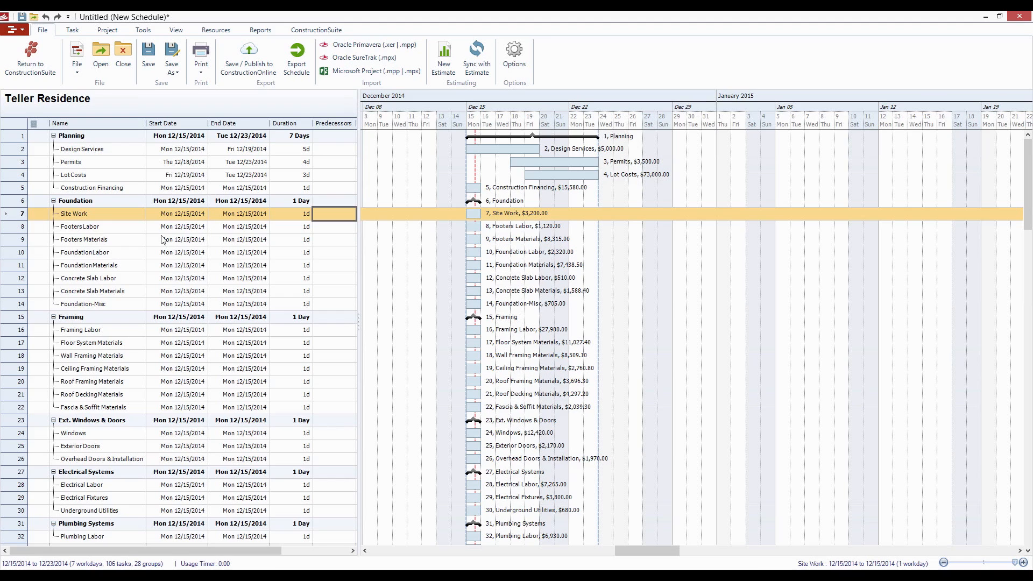
click(340, 230)
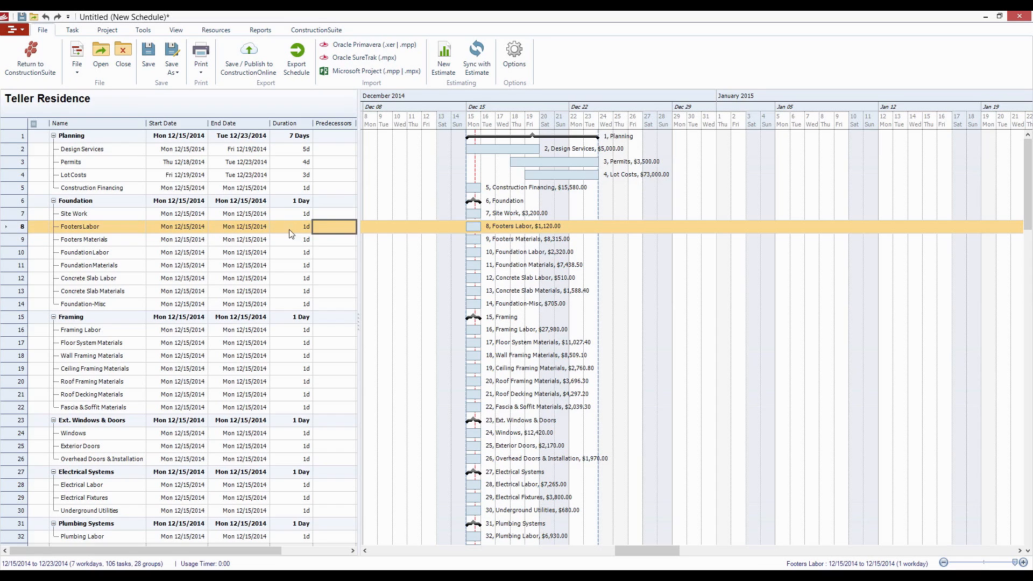
click(330, 228)
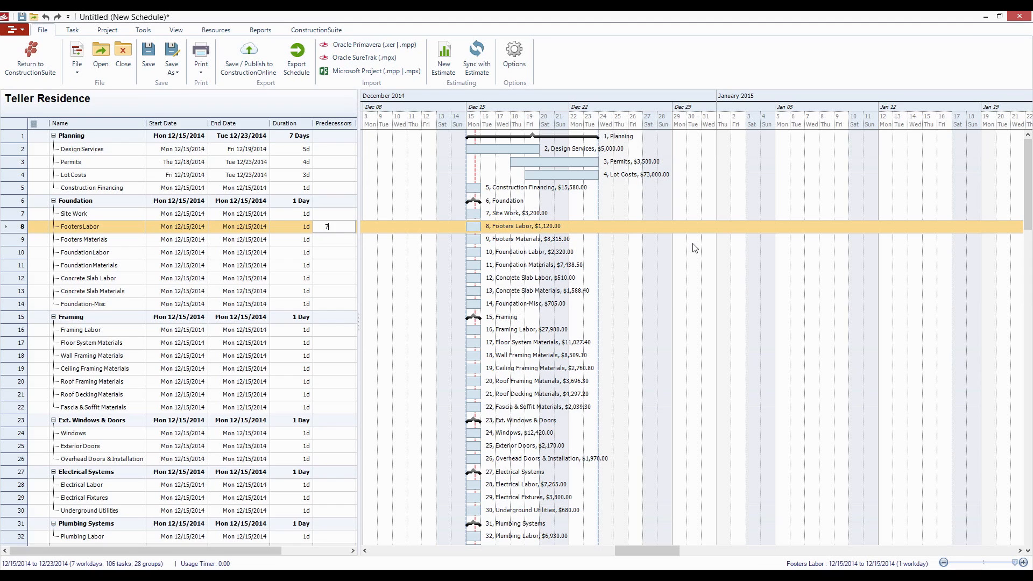
key(Return)
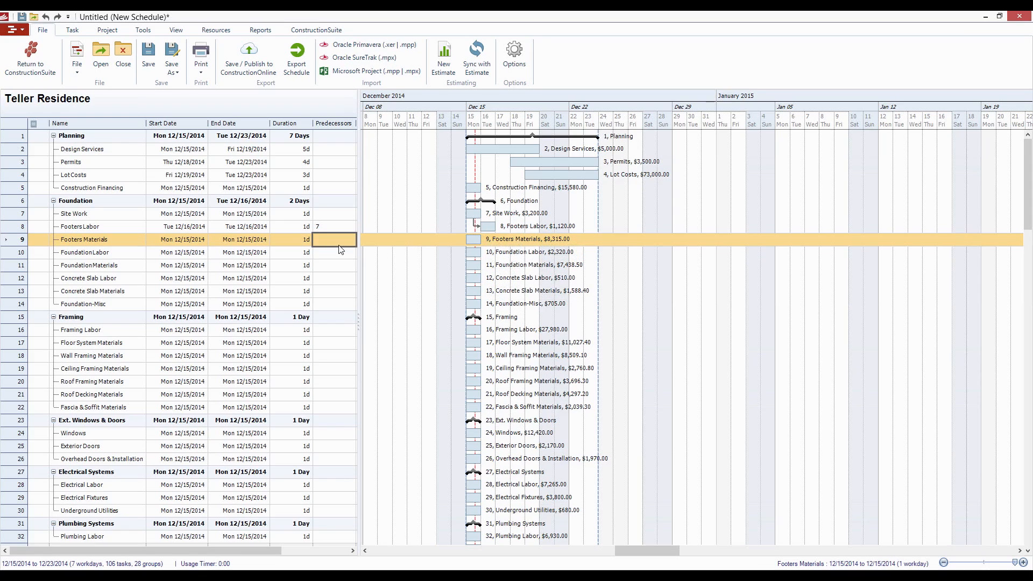
- Assign predecessors 8, 9, 10 and 11 in sequence to the tasks from Footers Materials through Concrete Slab Labor
text(8)
key(Return)
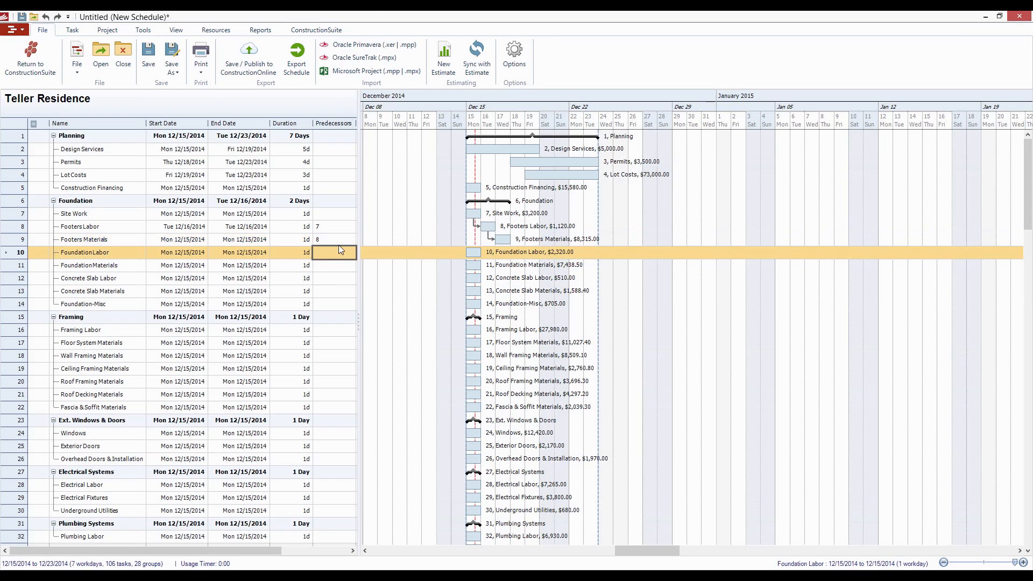
text(9)
key(Return)
text(10)
key(Return)
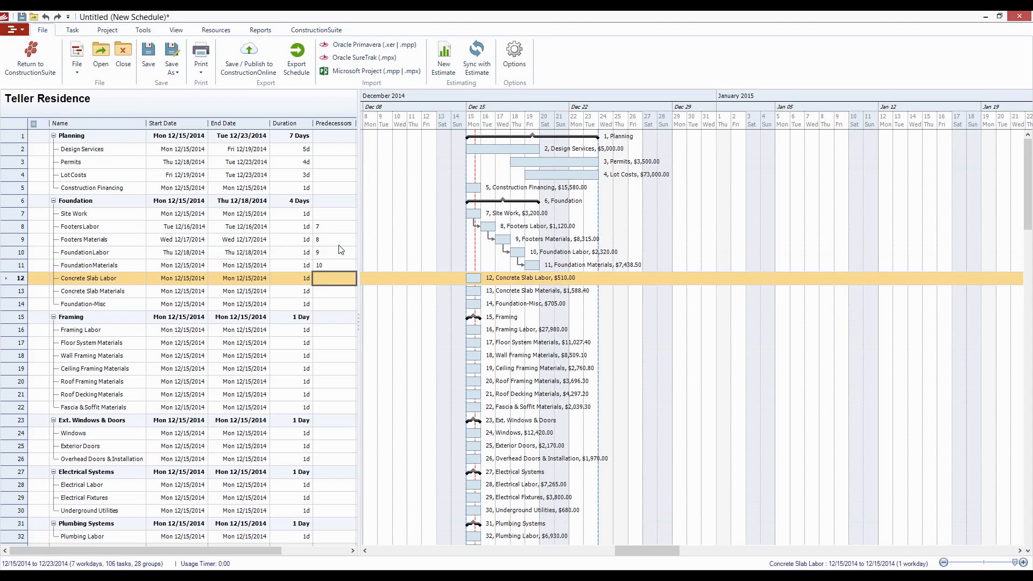
text(11)
key(Return)
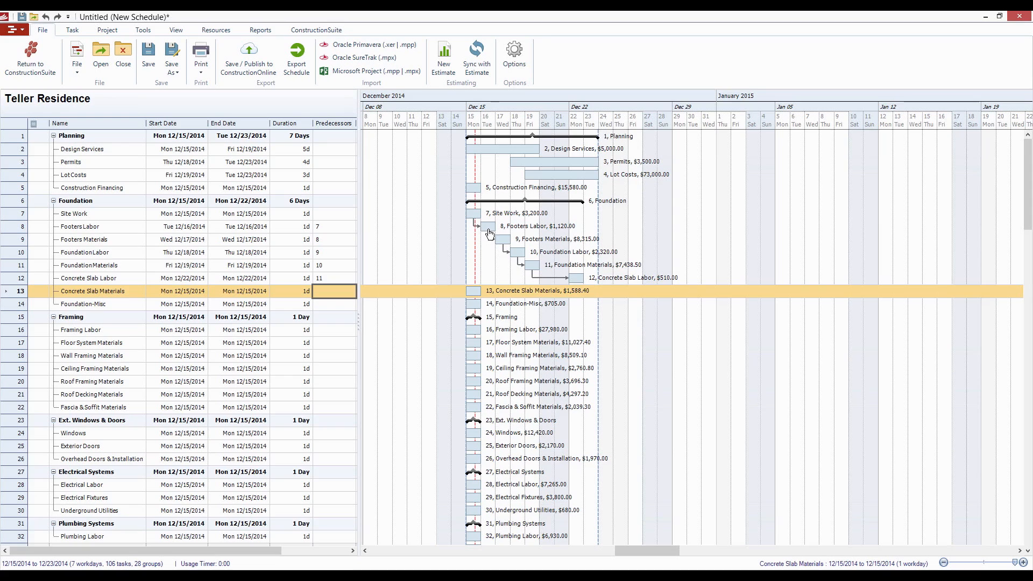
- Examine the dependency links between the Foundation tasks on the Gantt chart, from Footers Labor to Concrete Slab Labor
mouse_move(489, 230)
click(505, 230)
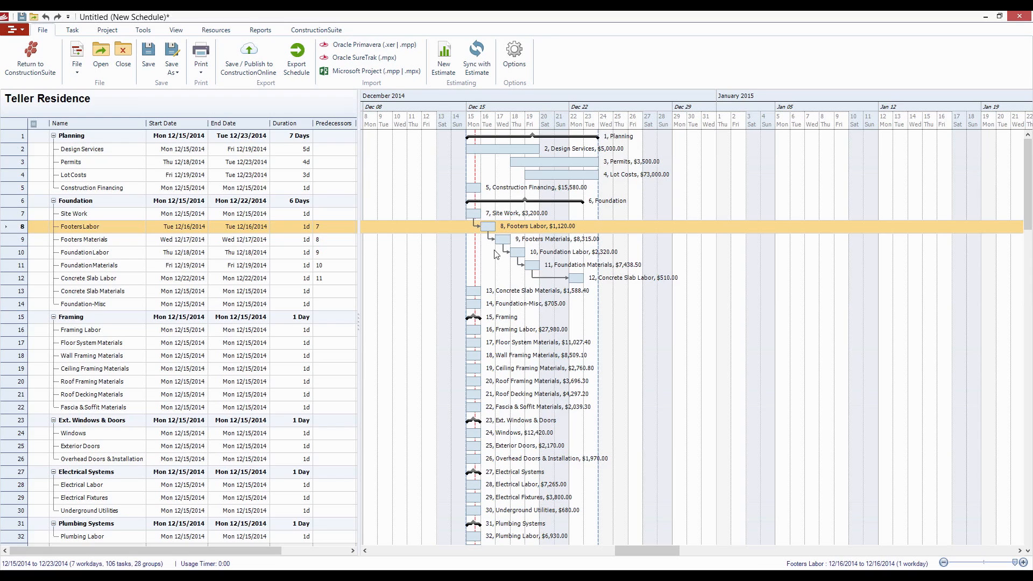
click(515, 269)
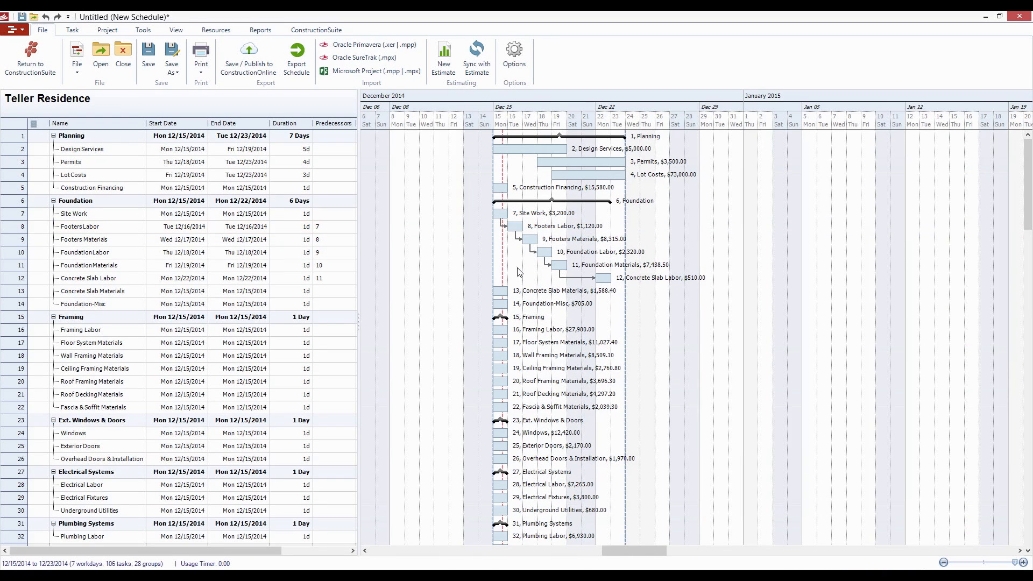
drag(501, 265, 473, 264)
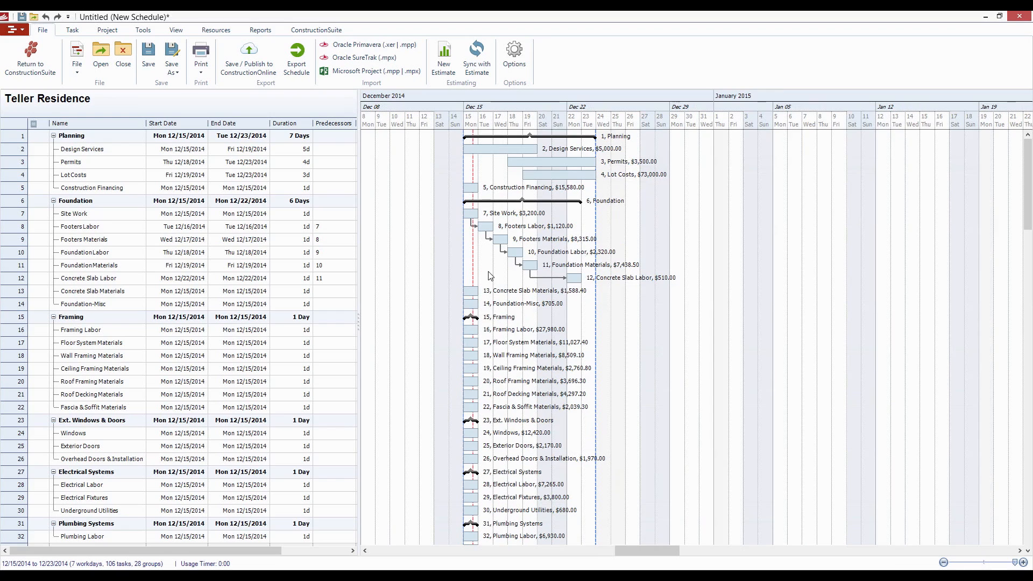
click(501, 269)
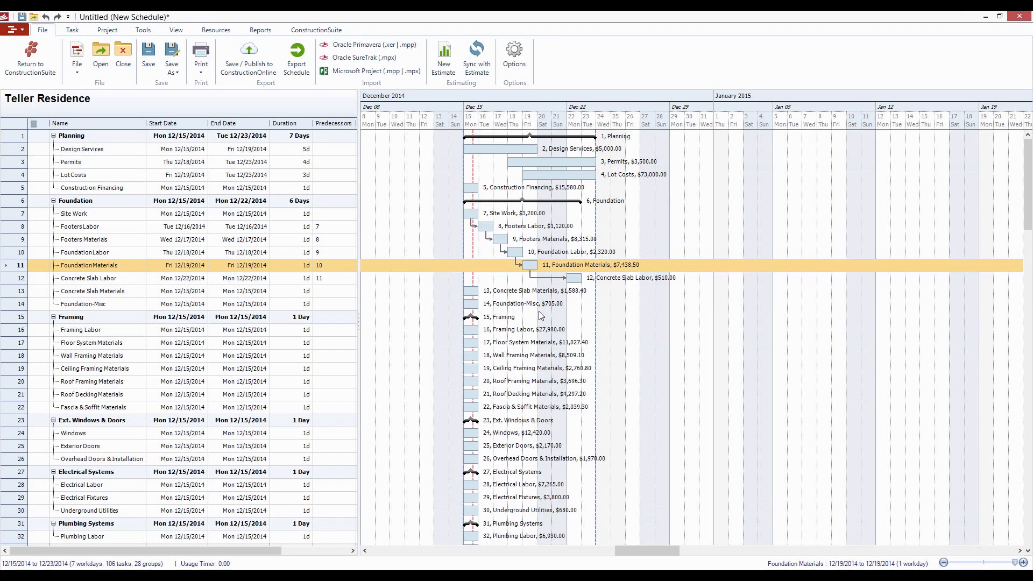
click(591, 280)
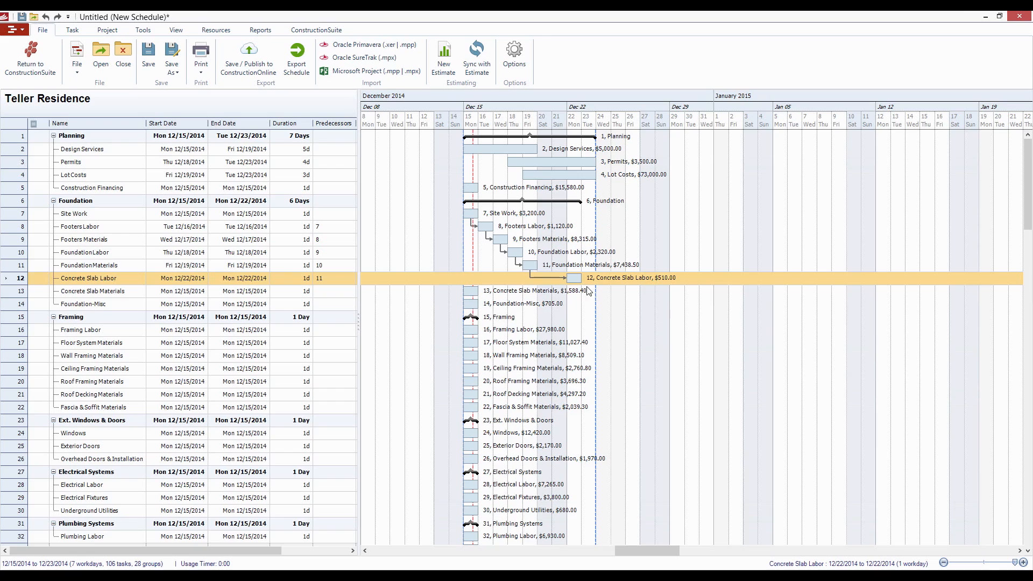
drag(568, 300, 522, 302)
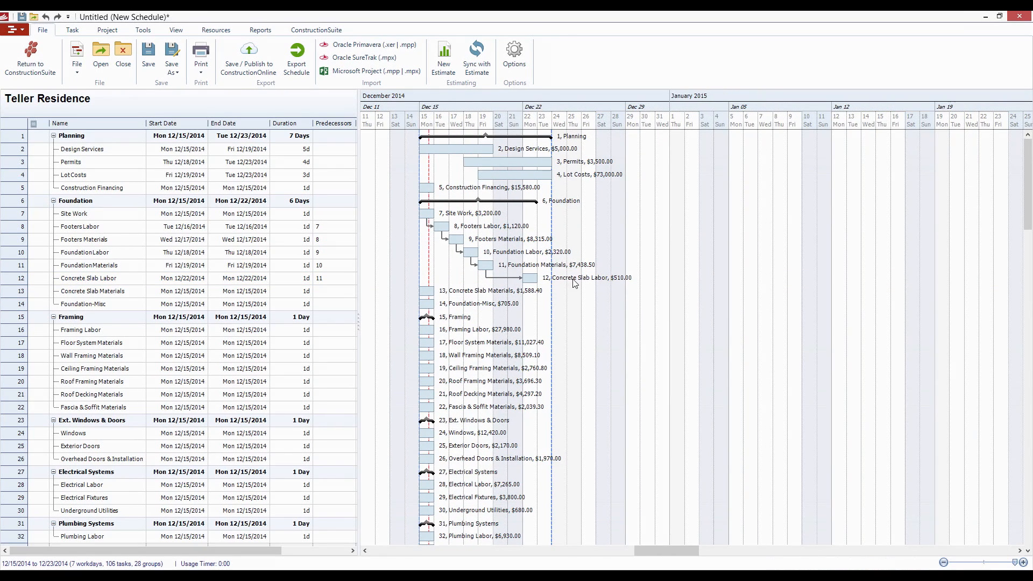
- Move Concrete Slab Labor on the Gantt chart to Fri 12/26/2014 and on to Mon 12/29/2014
click(530, 279)
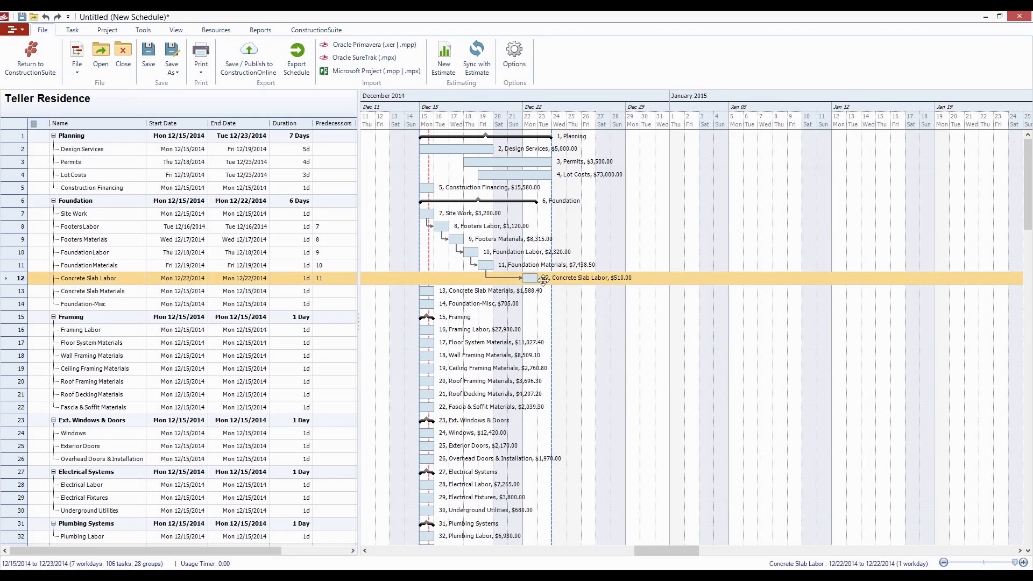
drag(543, 279, 565, 293)
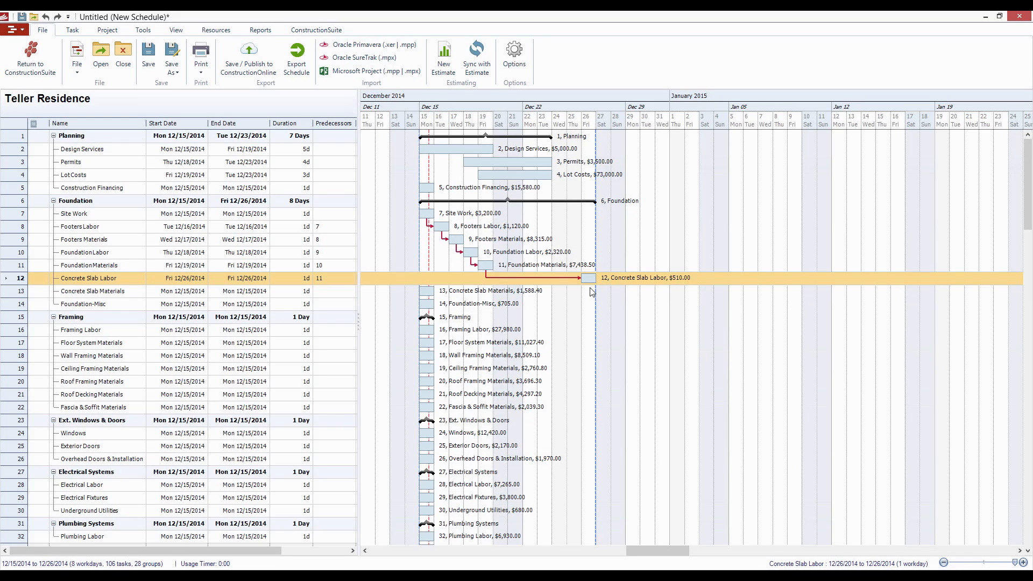
scroll(560, 316, left, 2)
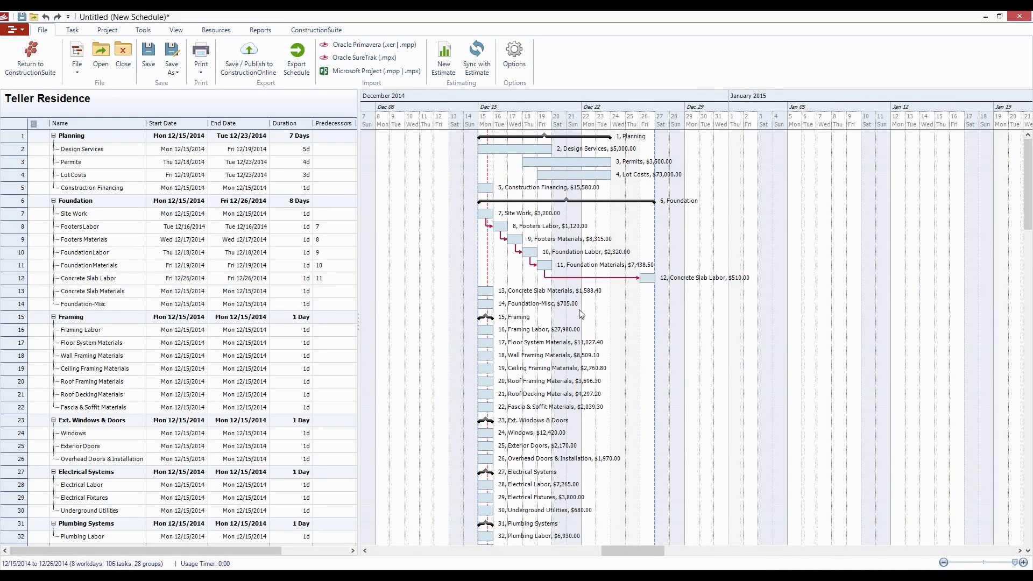
click(709, 277)
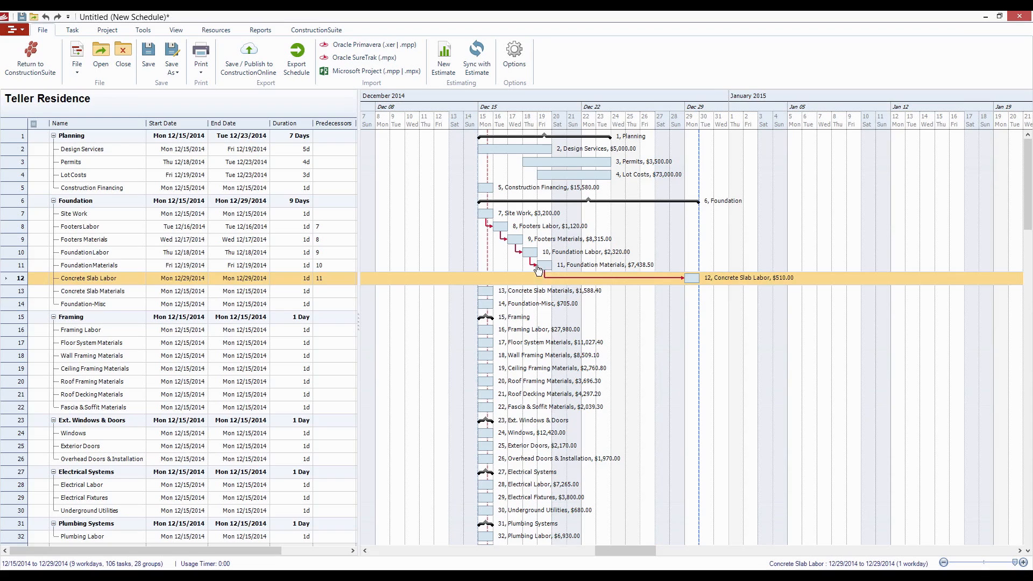
- Move Foundation Materials on the Gantt chart to Mon 12/22/2014 and back to Fri 12/19/2014, and compress the schedule
drag(546, 266, 575, 270)
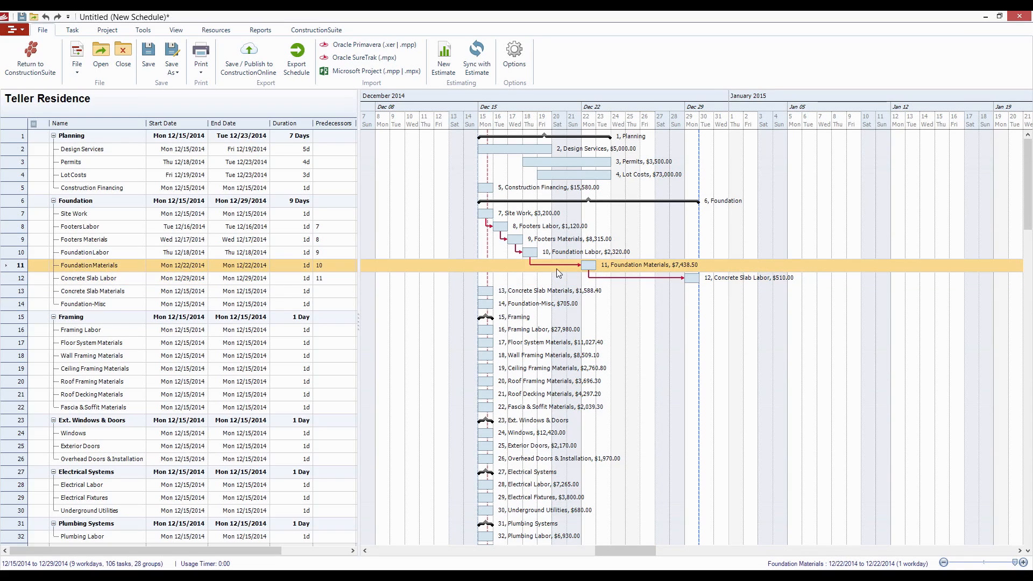
drag(589, 273, 547, 268)
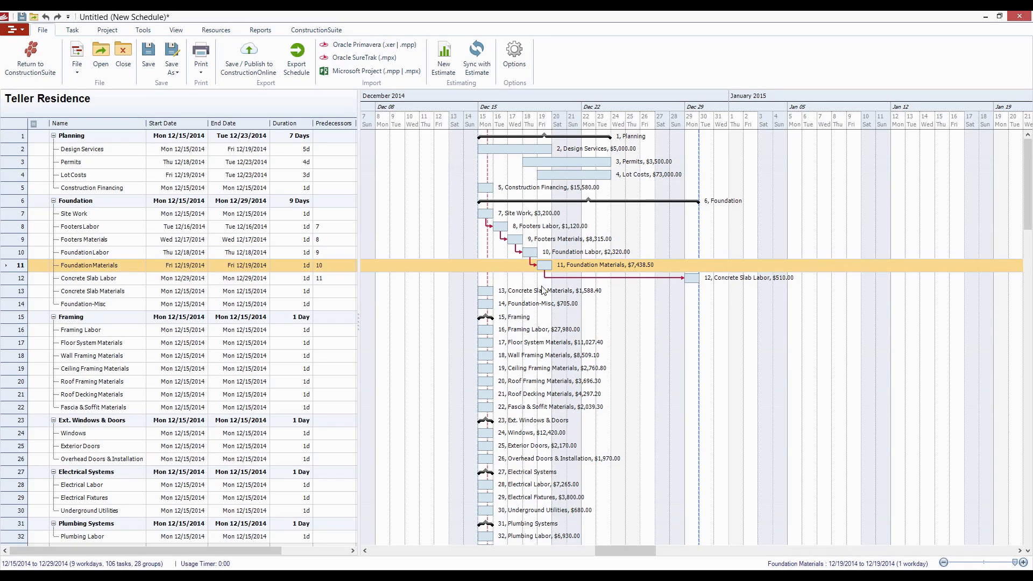
click(142, 30)
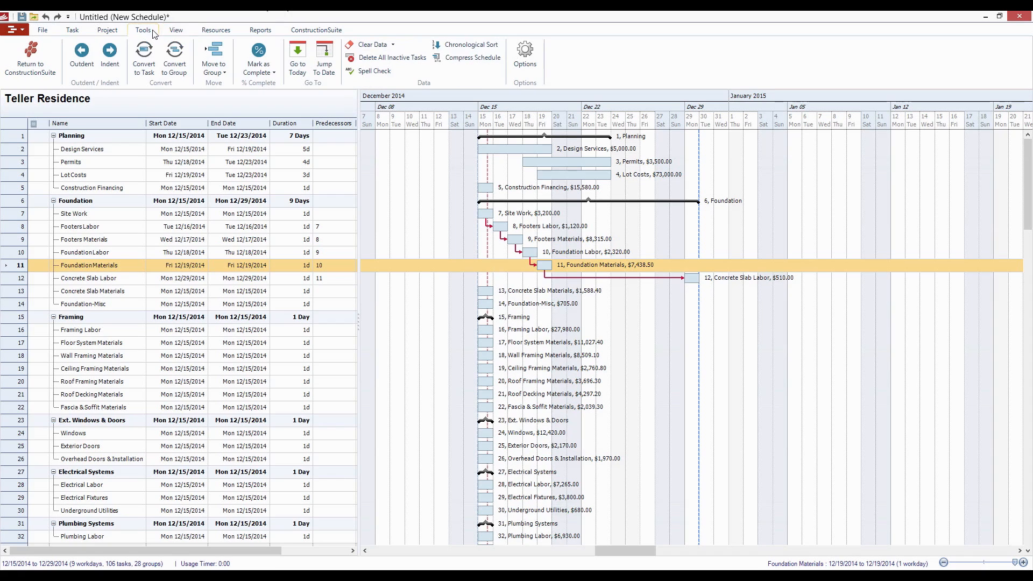
click(484, 59)
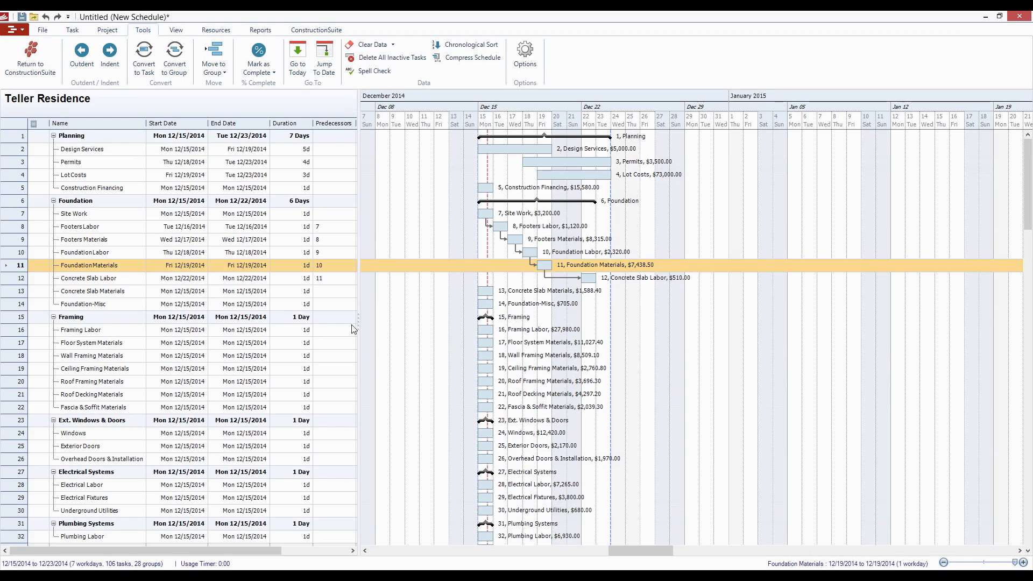
- Add the Percent Complete and Resources columns to the task table and widen the table to show them
drag(358, 322, 412, 322)
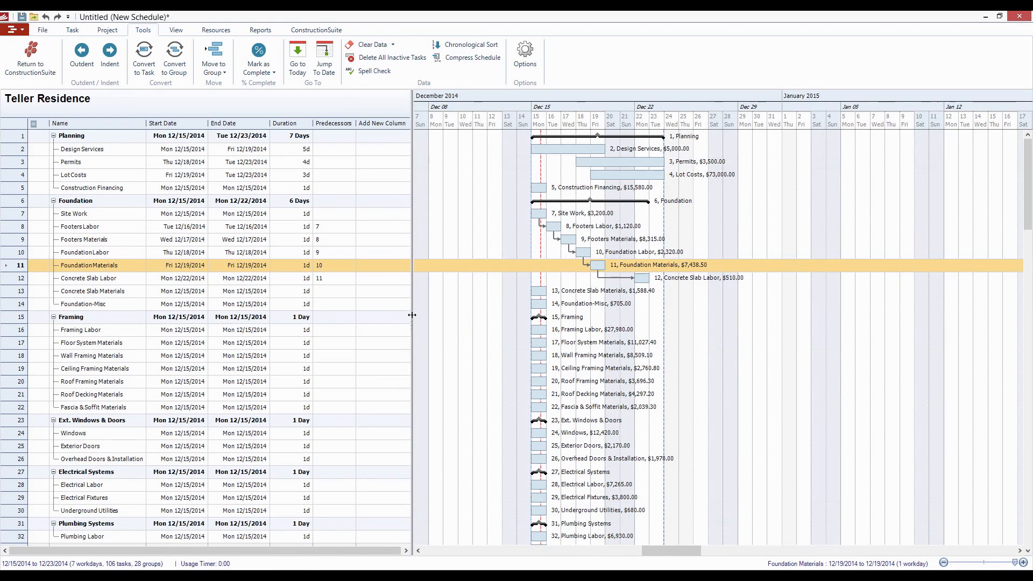
click(393, 131)
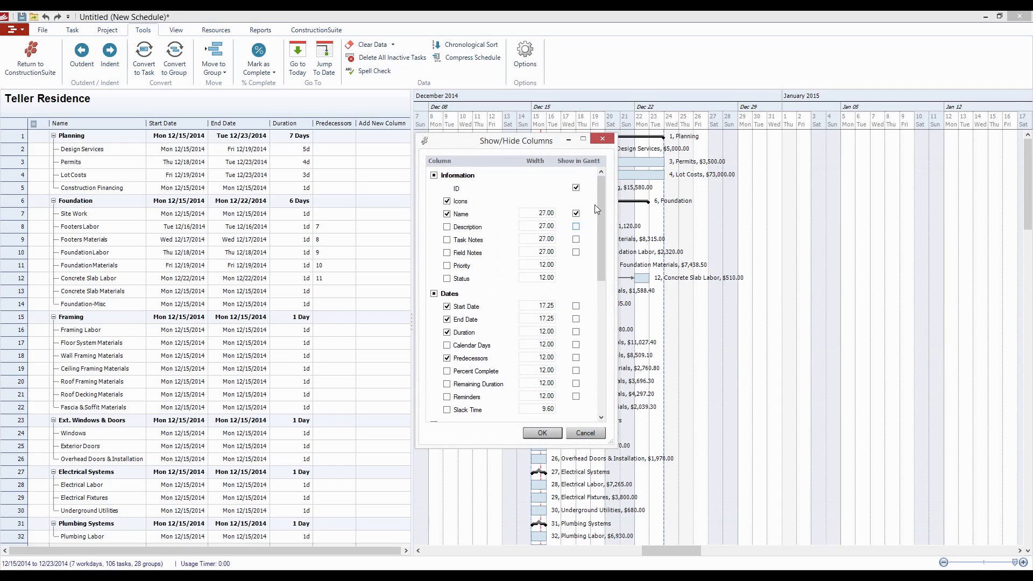
drag(601, 207, 598, 240)
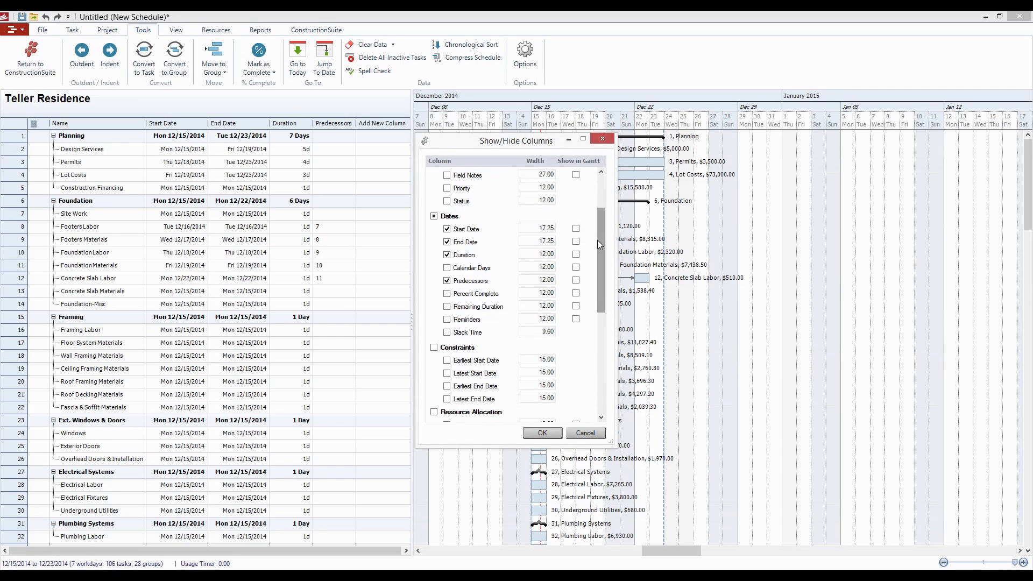
click(447, 293)
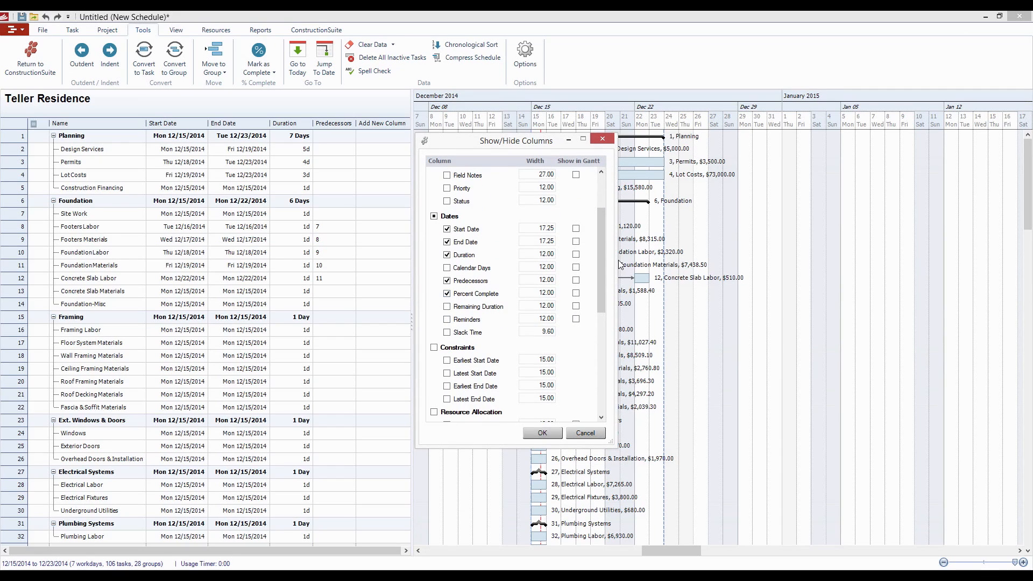
drag(604, 282, 599, 331)
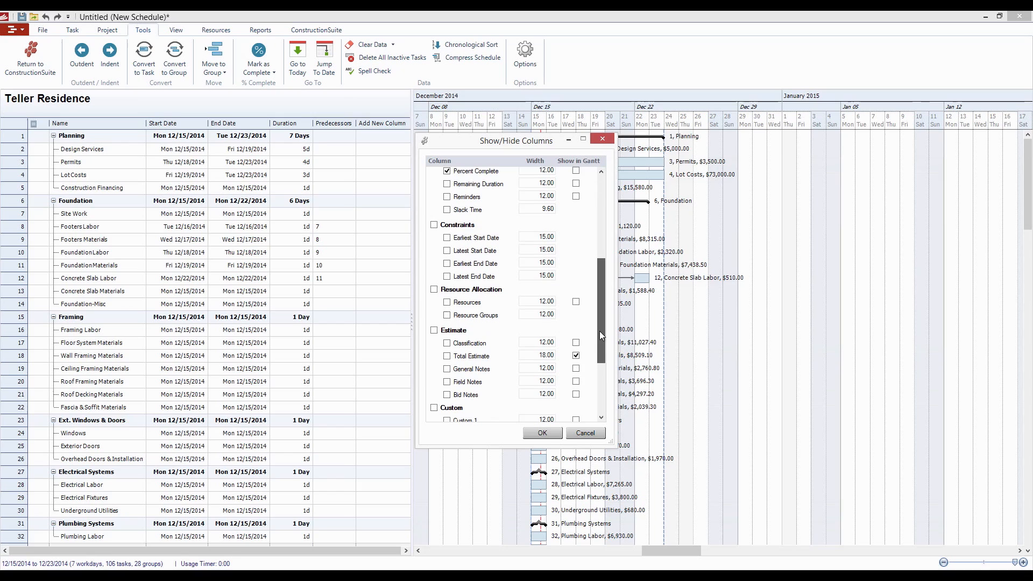
click(447, 299)
click(542, 433)
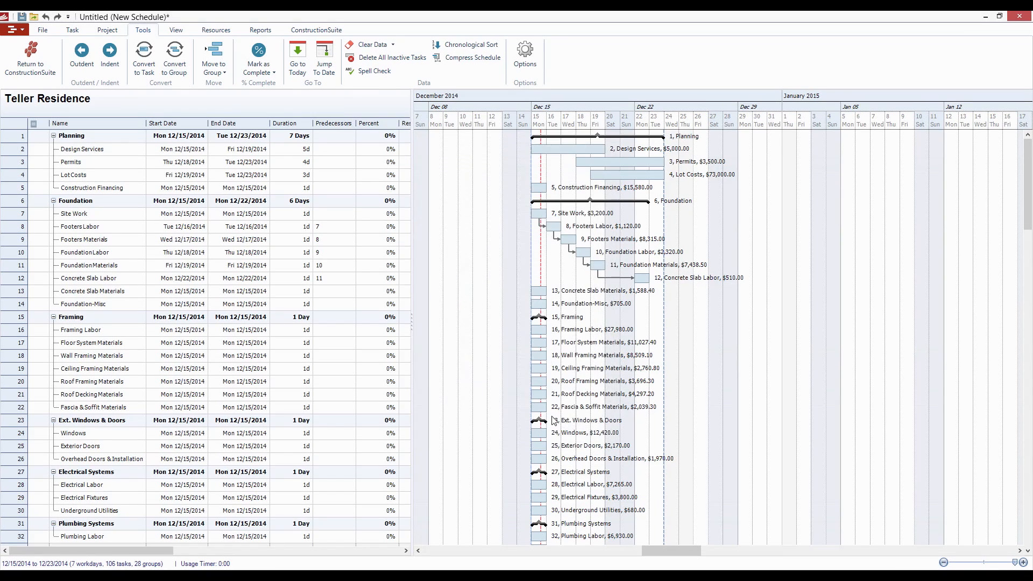
drag(412, 259, 447, 259)
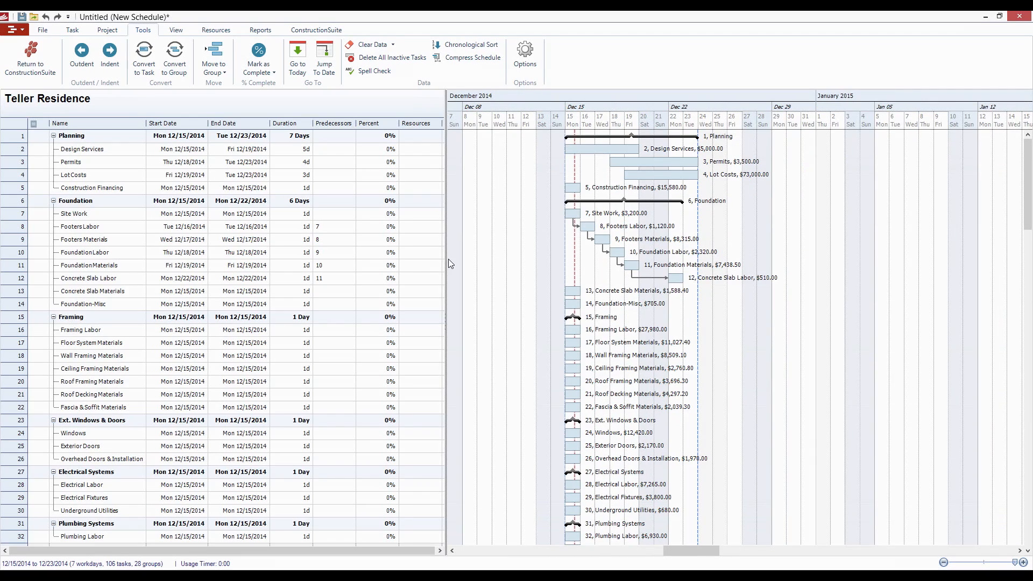
- Set the percent complete to 25 for Design Services, 50 for Permits and 75 for Lot Costs
click(395, 150)
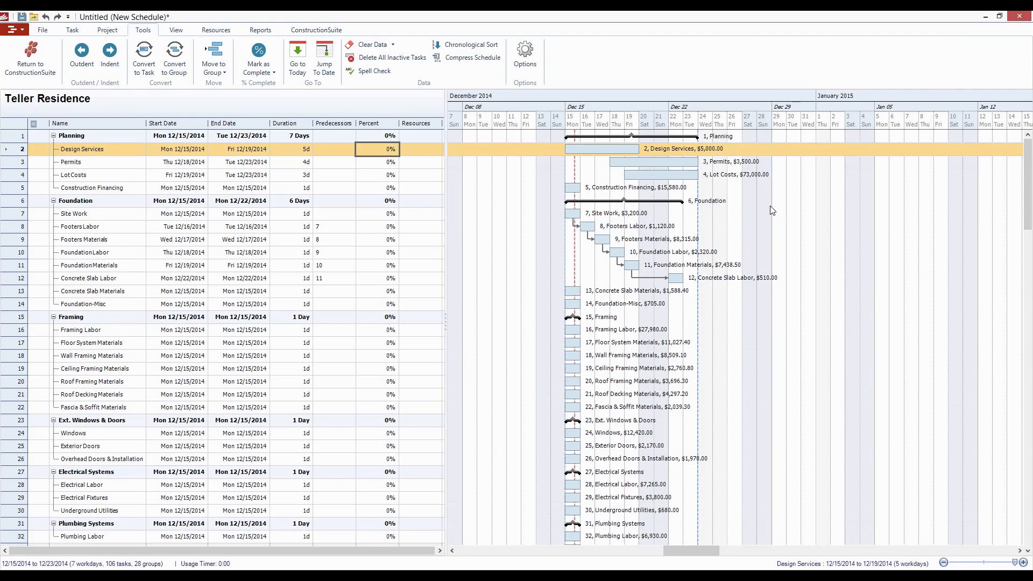
text(25)
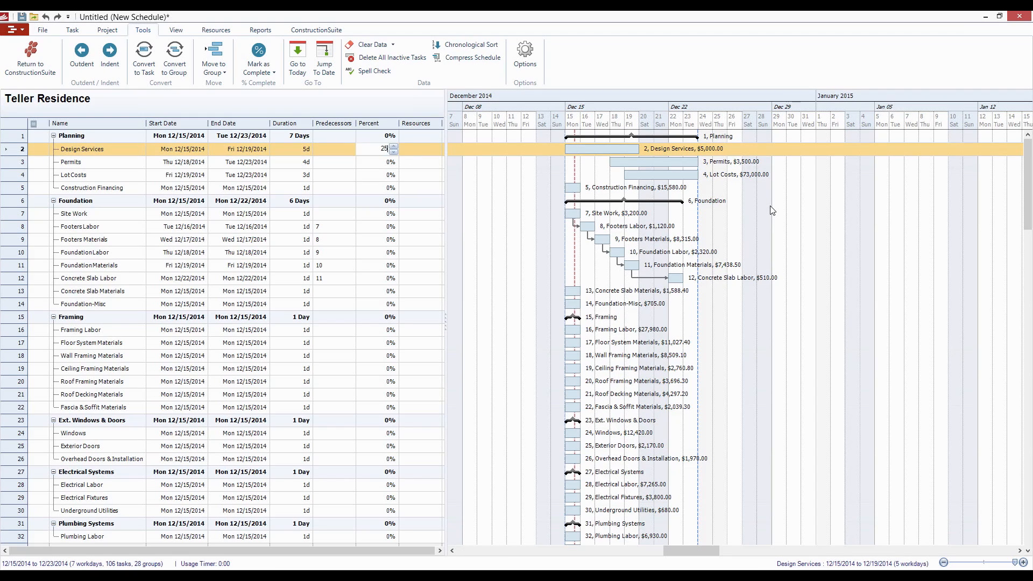
key(Return)
text(50)
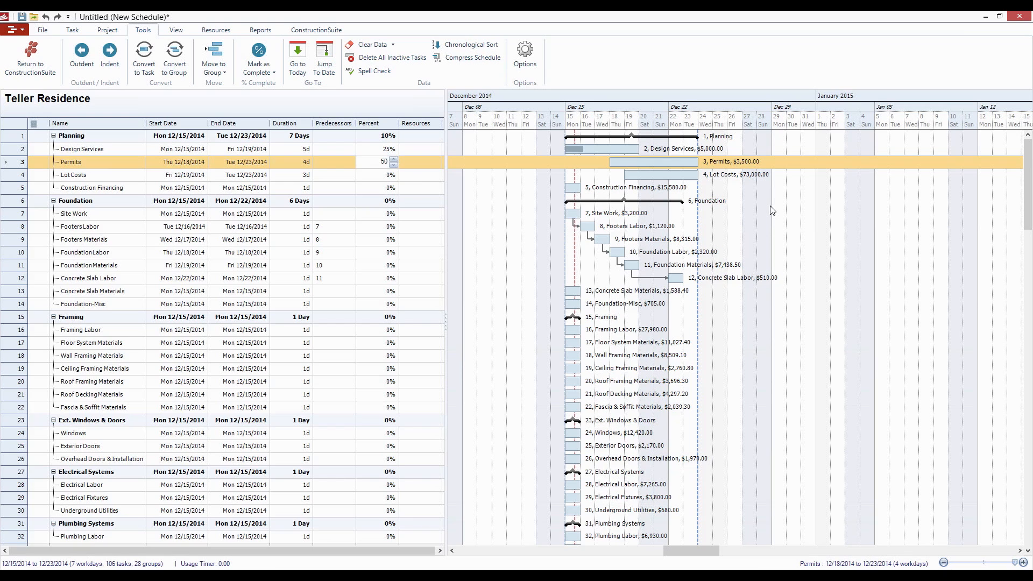
key(Return)
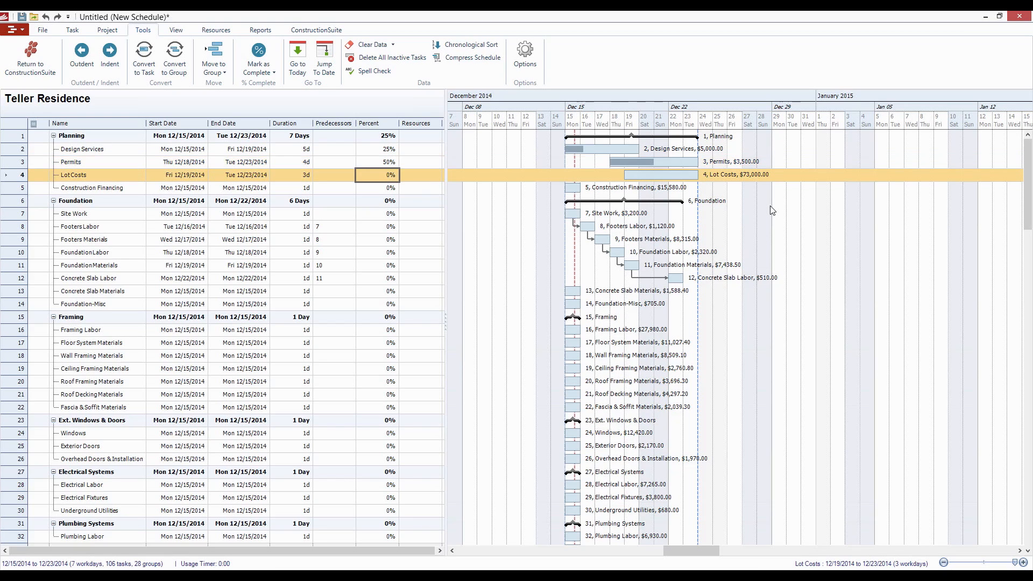
text(75)
key(Return)
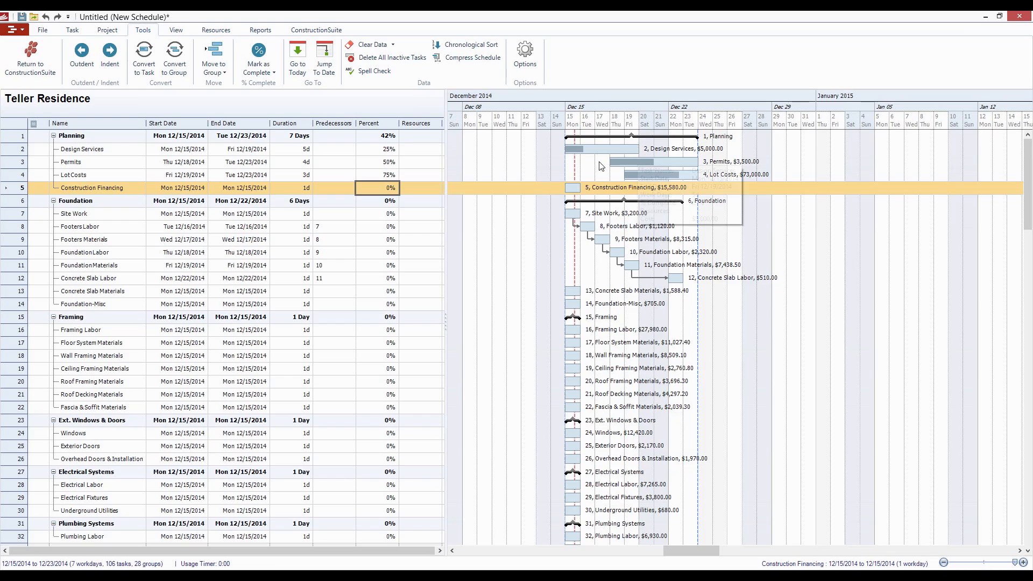
- Examine the progress of Design Services and Permits on the Gantt chart and the schedule reports on offer
click(520, 151)
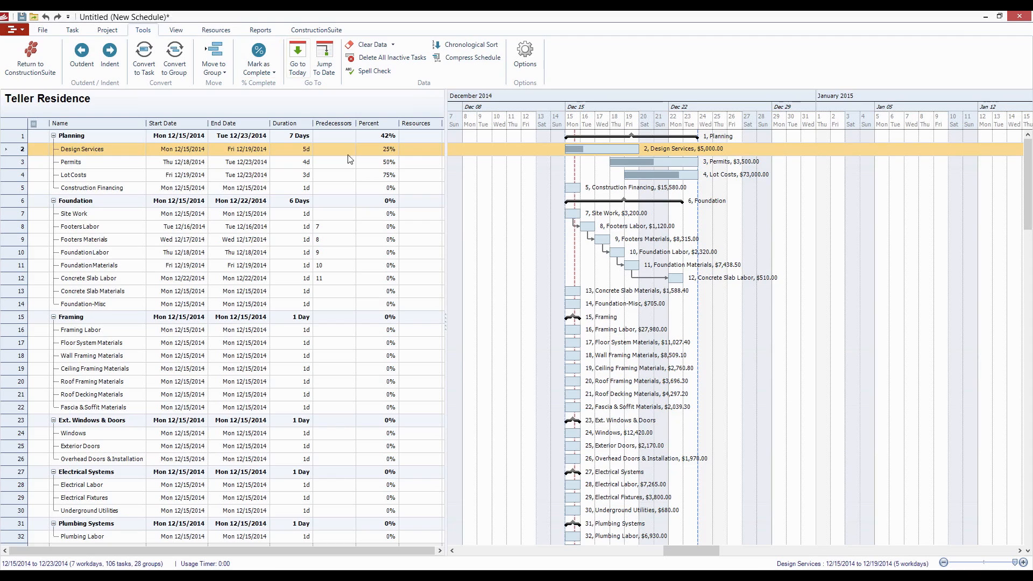
click(261, 31)
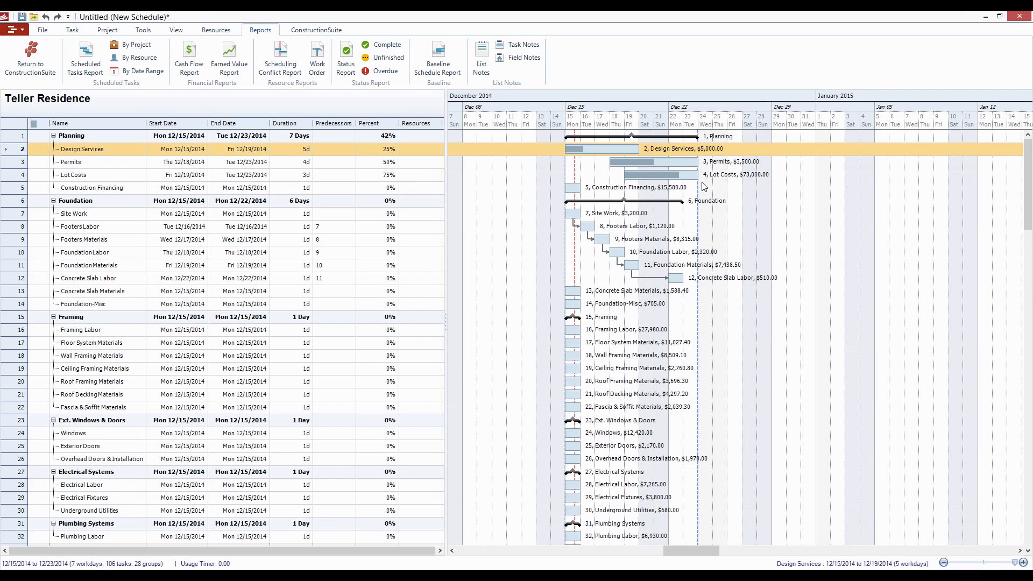
click(764, 160)
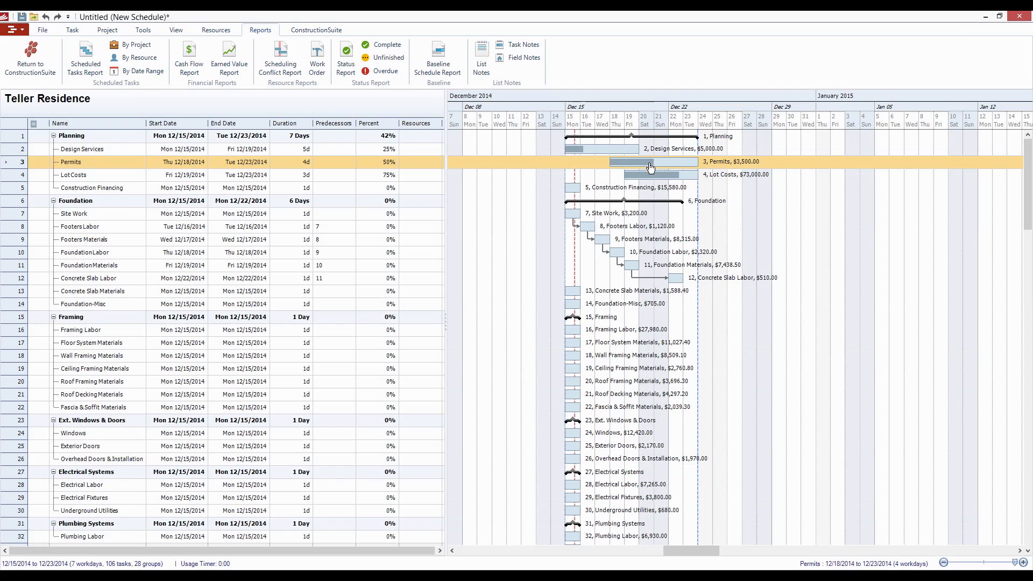
mouse_move(652, 167)
- Try to assign Abernathy Brothers Supply as the resource for the Floor System Materials task
click(423, 267)
scroll(435, 344, down, 3)
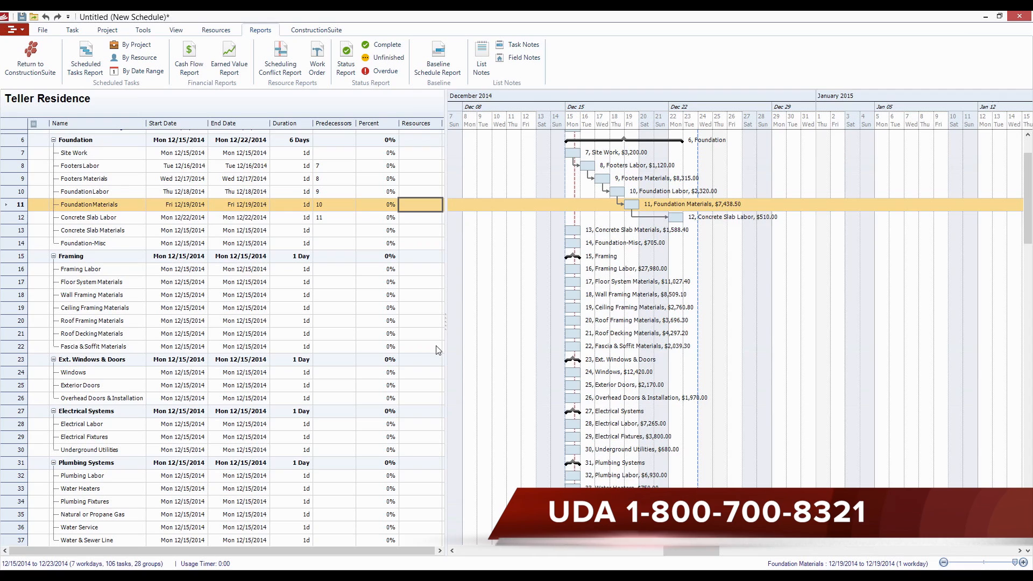
click(424, 283)
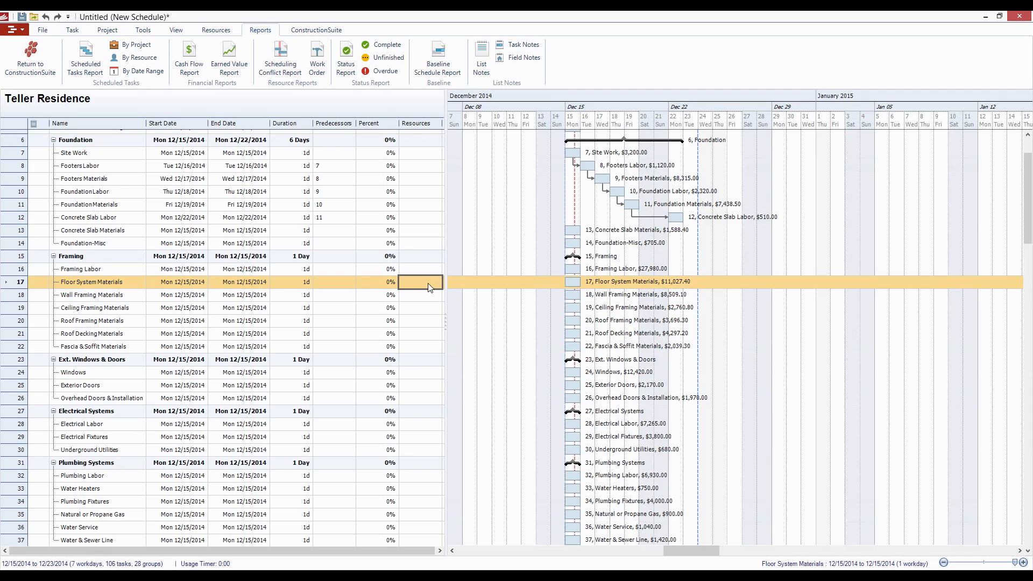
right_click(104, 282)
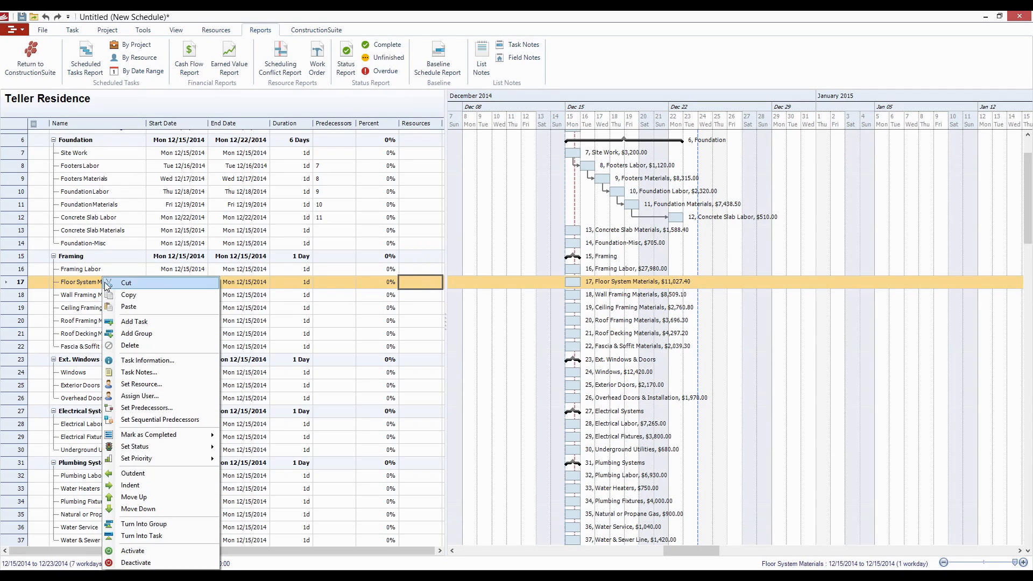
click(175, 383)
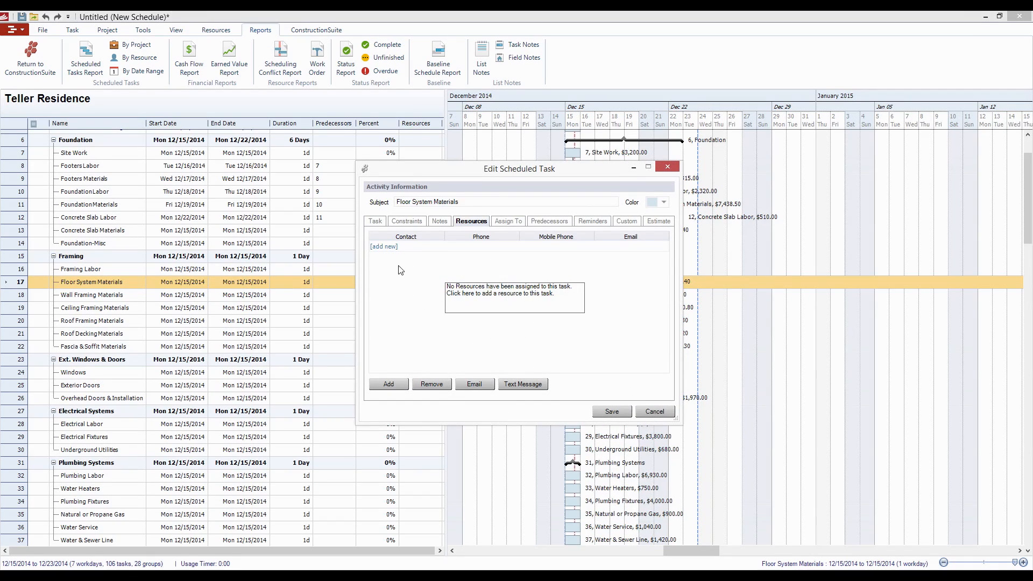
click(391, 247)
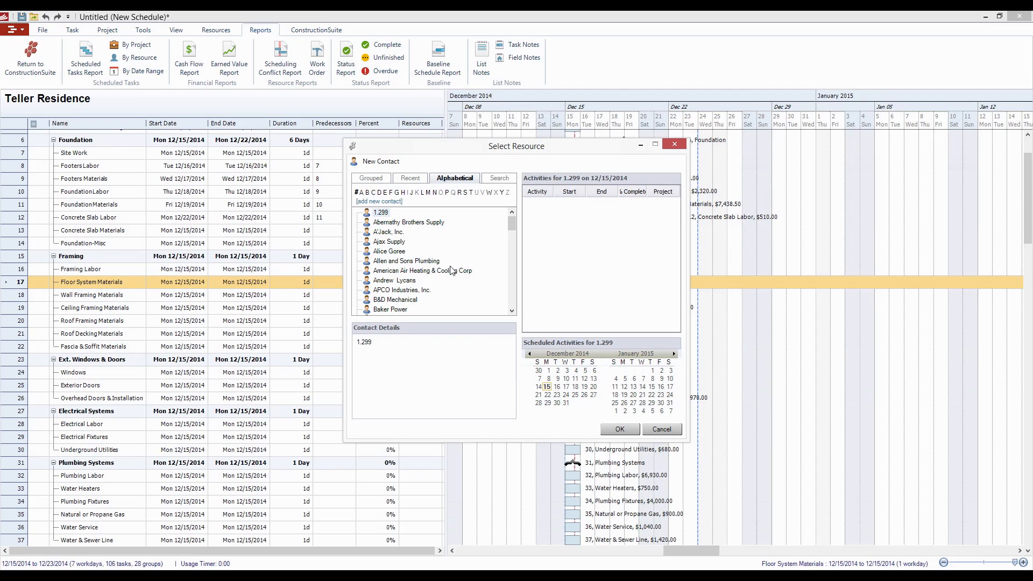
click(440, 224)
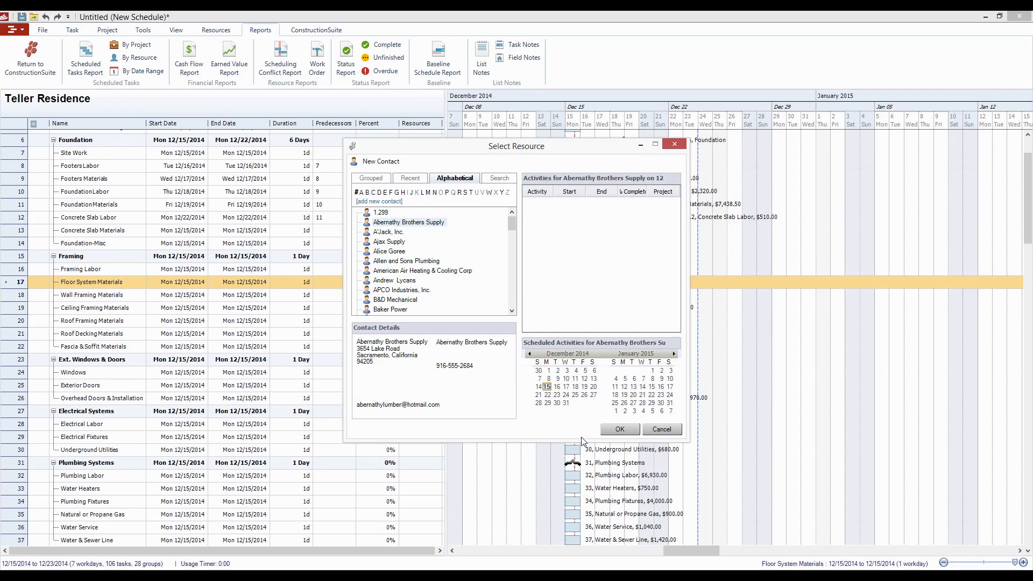
click(624, 434)
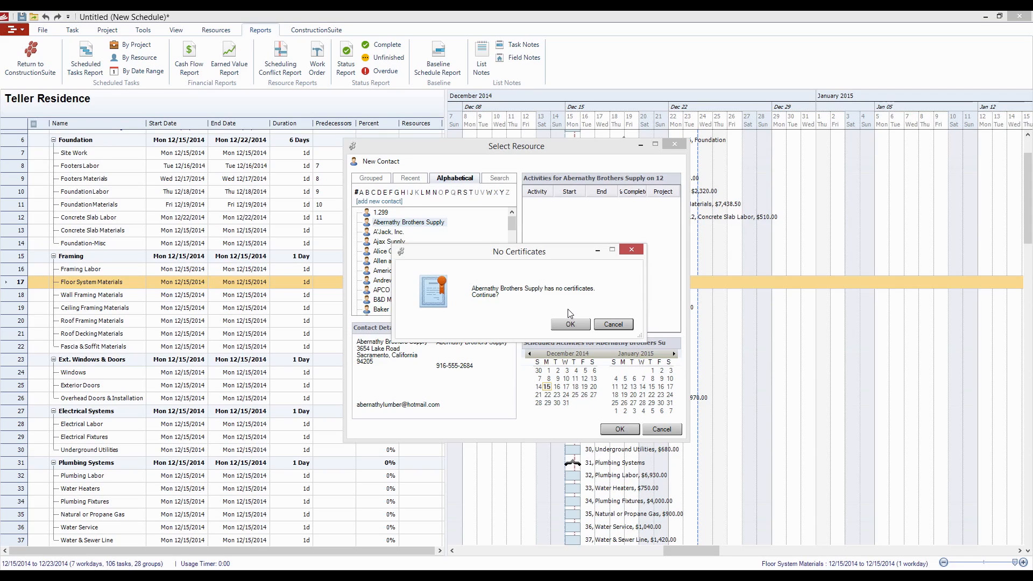
click(613, 325)
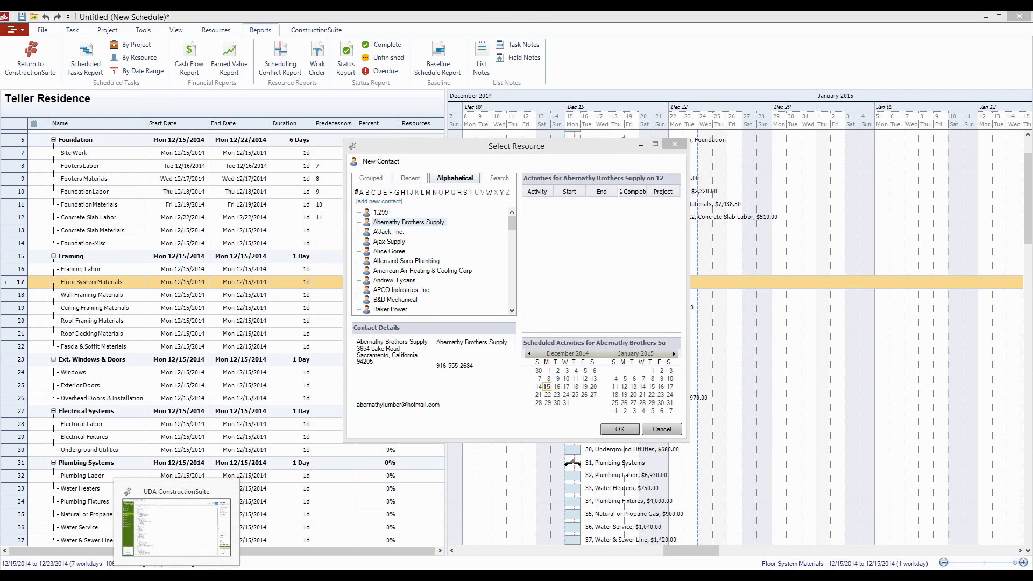
- Switch to the main UDA ConstructionSuite window and open the contact summary of Abernathy Brothers Supply
click(166, 560)
click(43, 202)
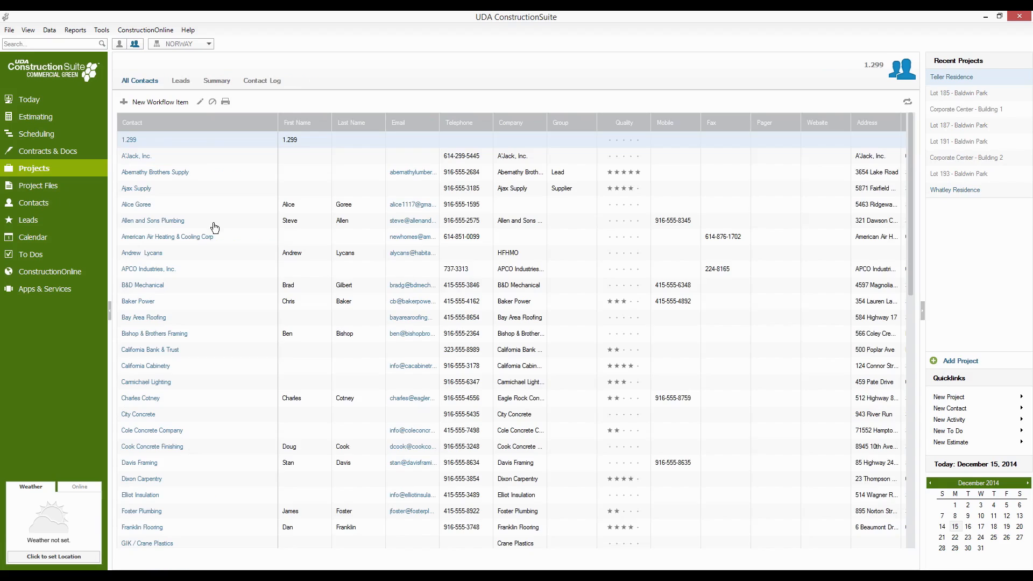
click(183, 173)
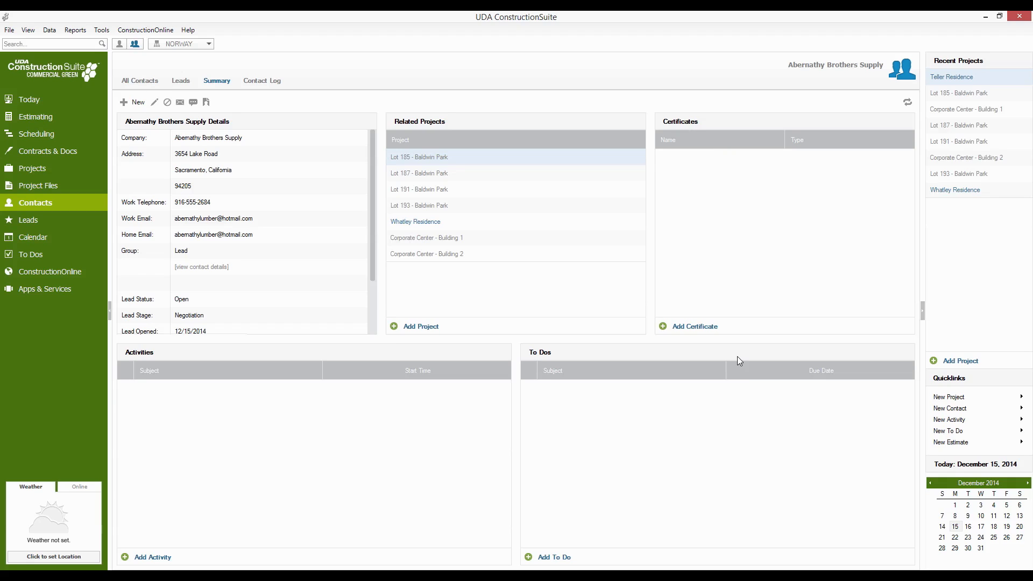
- Add a Workman's Comp Insurance certificate to the Abernathy Brothers Supply contact
click(706, 326)
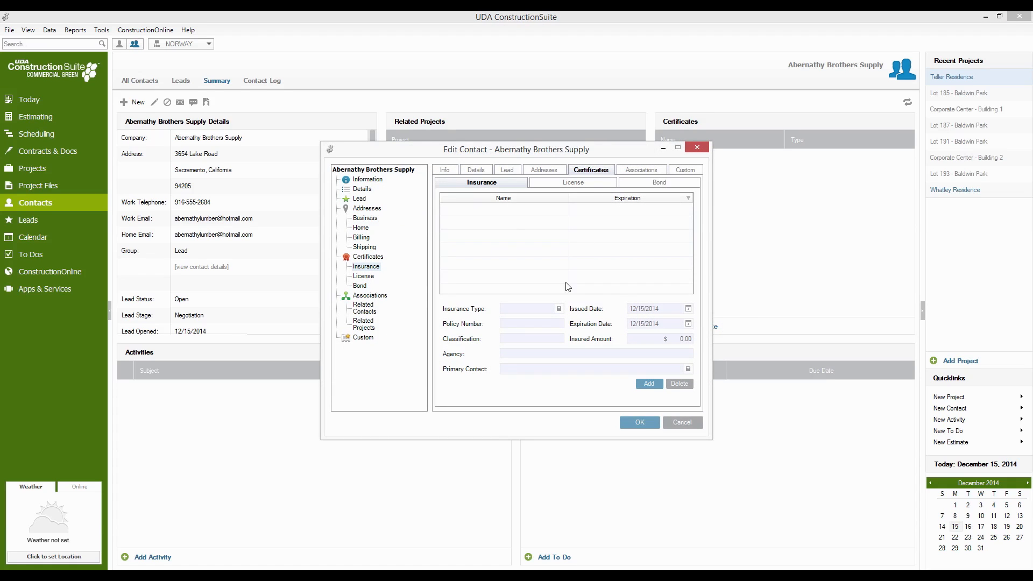
click(653, 388)
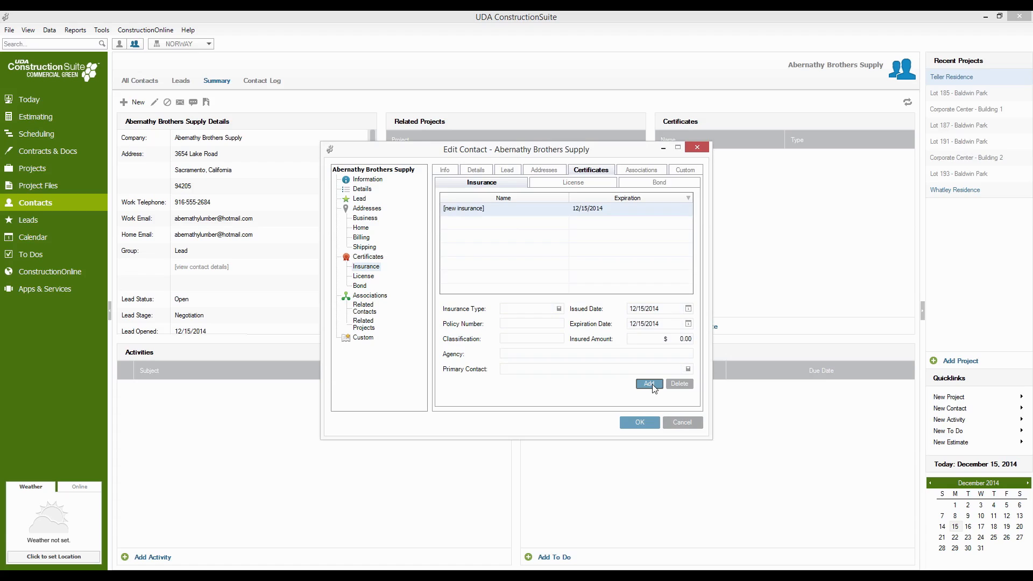
click(559, 308)
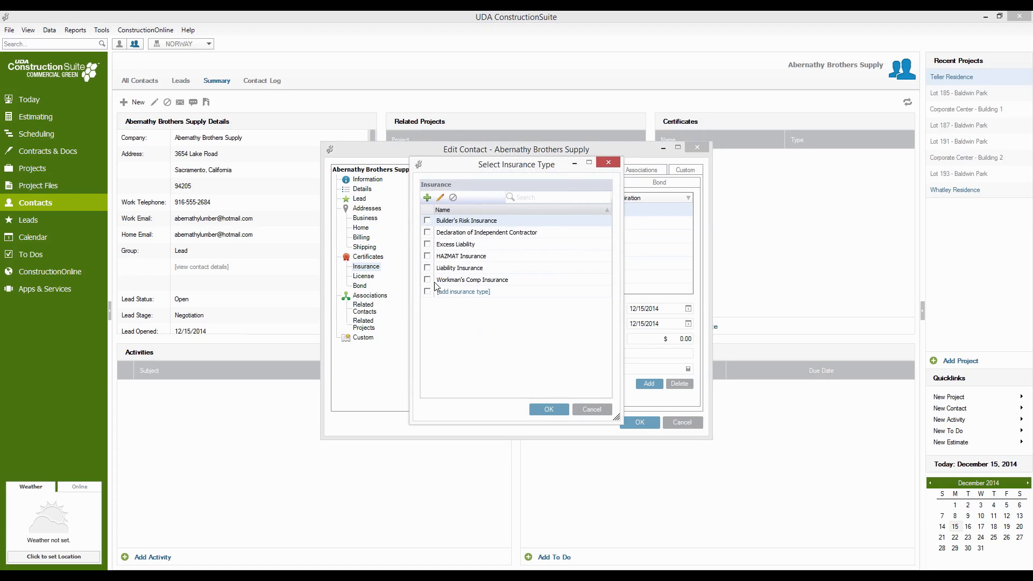
click(429, 279)
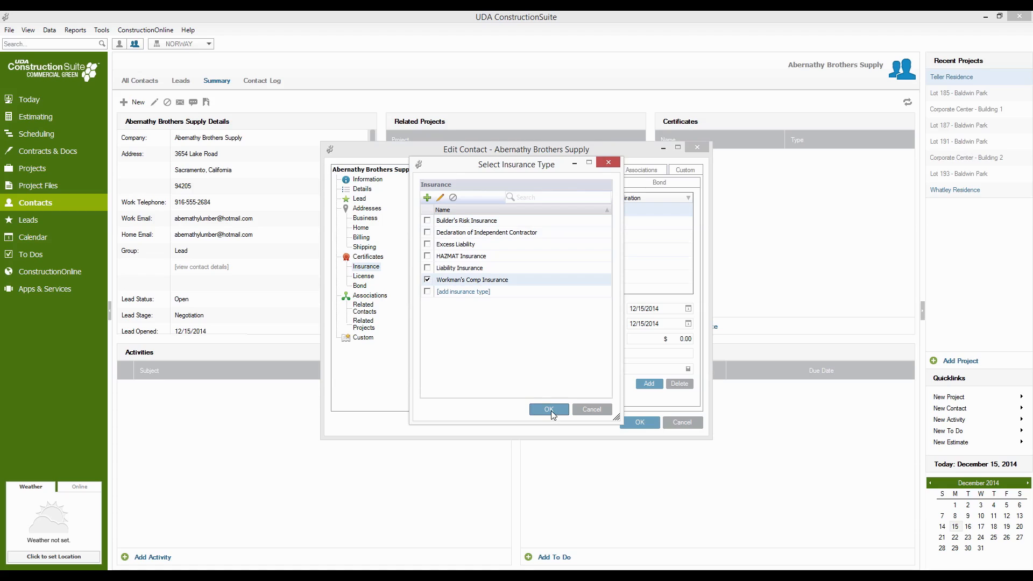
click(550, 411)
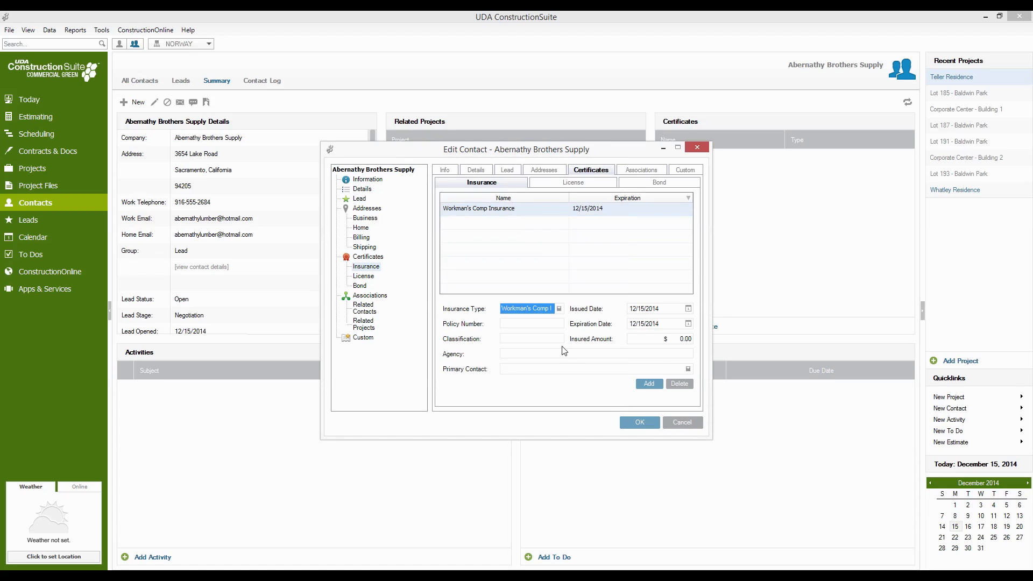
click(559, 326)
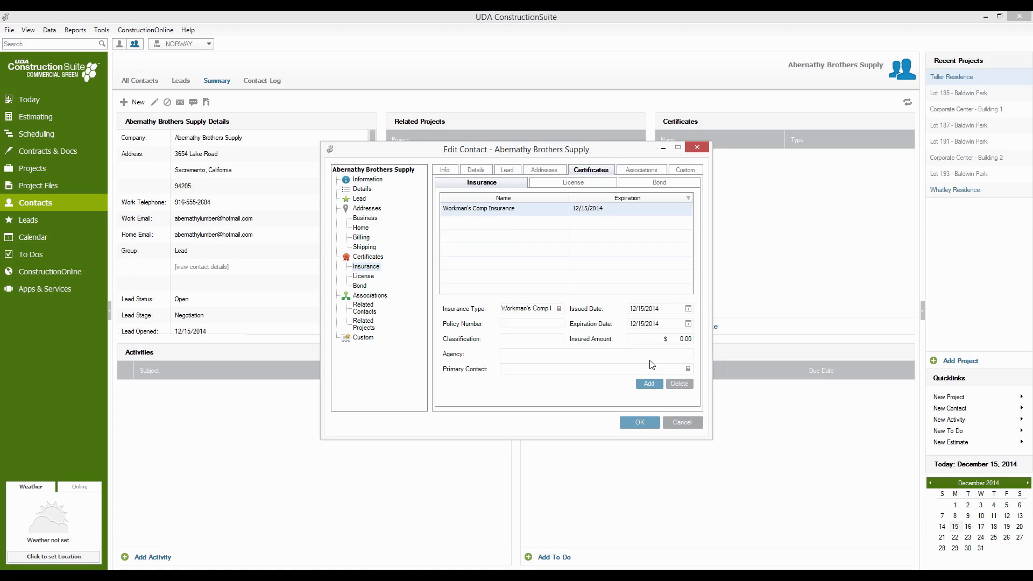
- Set the Workman's Comp certificate's expiration date to 1/30/2015, delete the extra blank insurance entry and save the contact
click(688, 324)
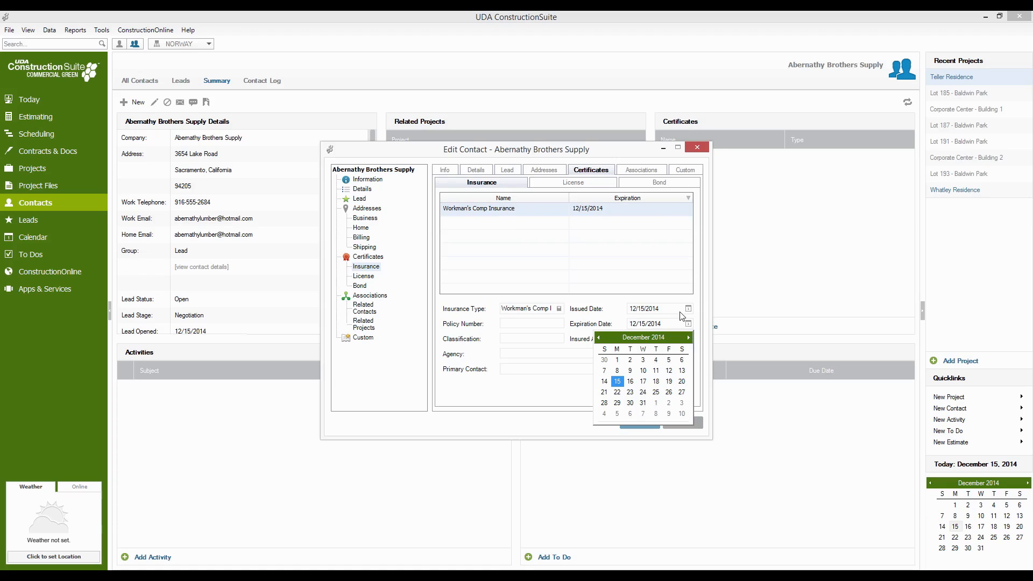
click(689, 337)
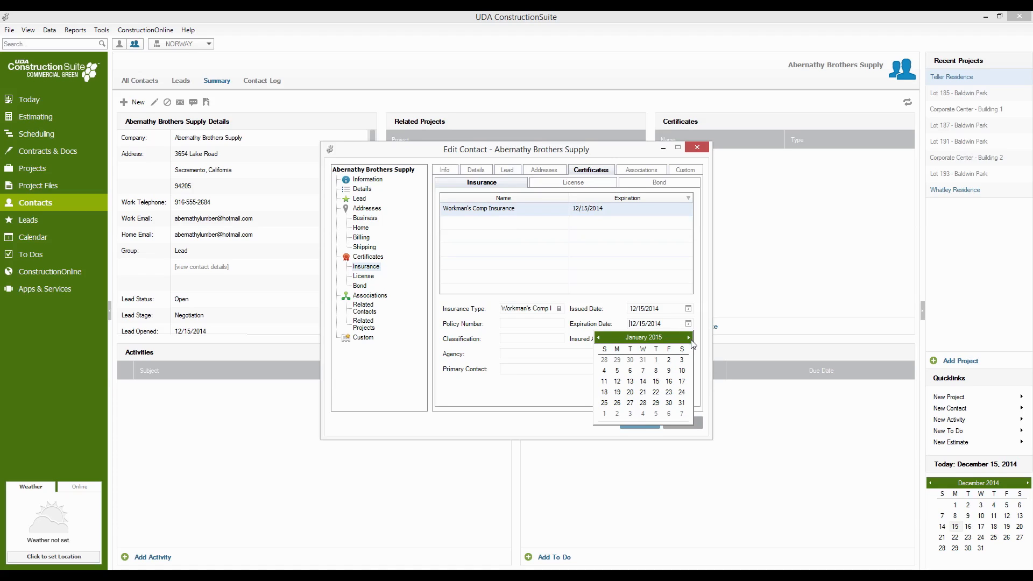
click(668, 403)
click(656, 386)
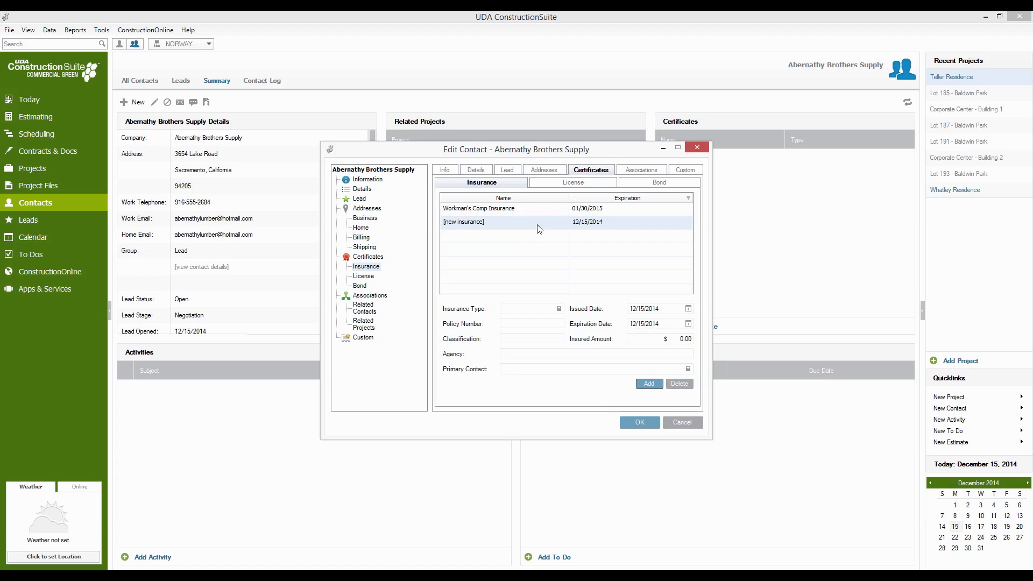
click(678, 383)
click(592, 210)
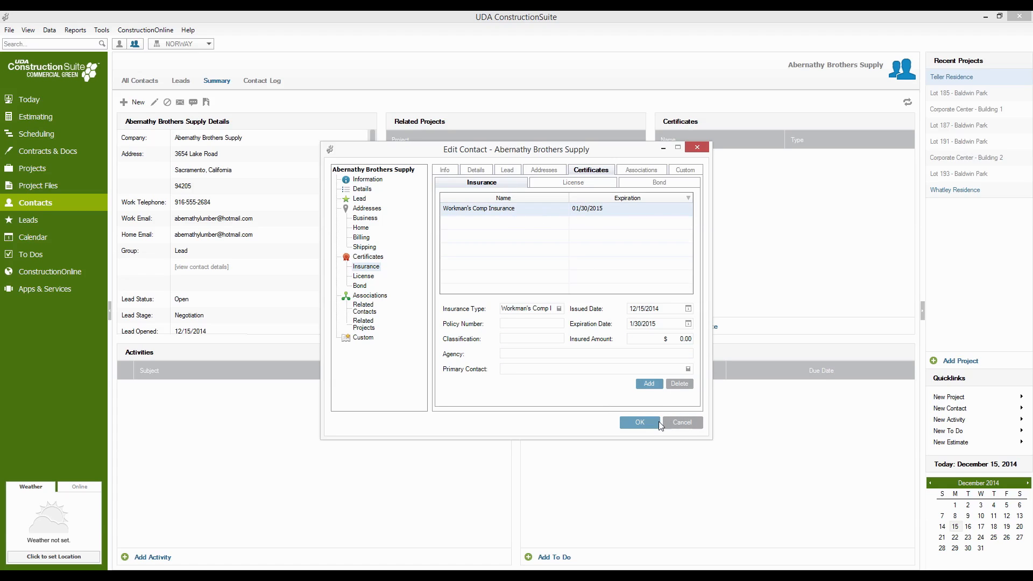
click(640, 422)
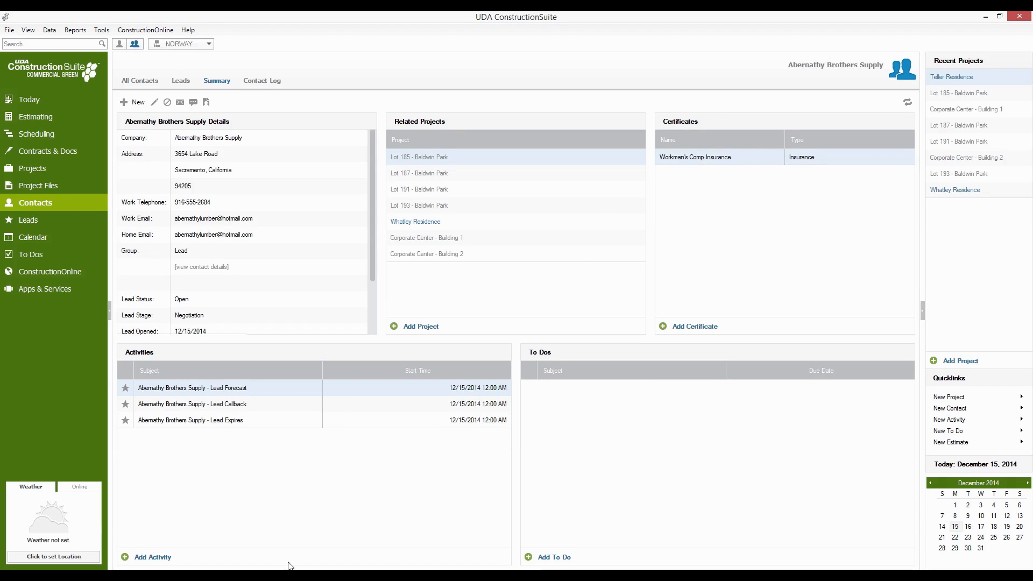
- Switch back to the Teller Residence schedule and assign Abernathy Brothers Supply as the resource for Floor System Materials
click(304, 524)
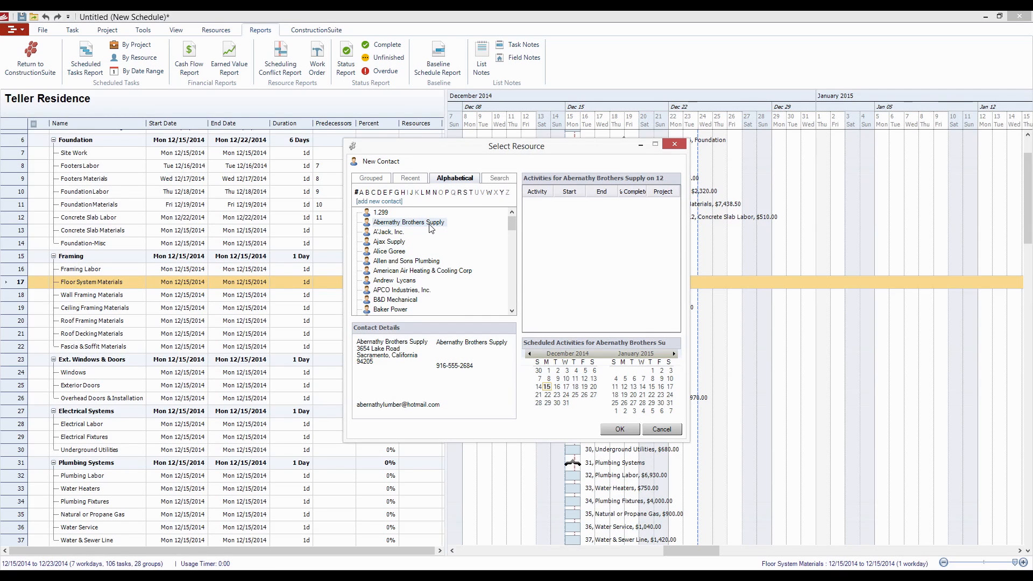
click(620, 429)
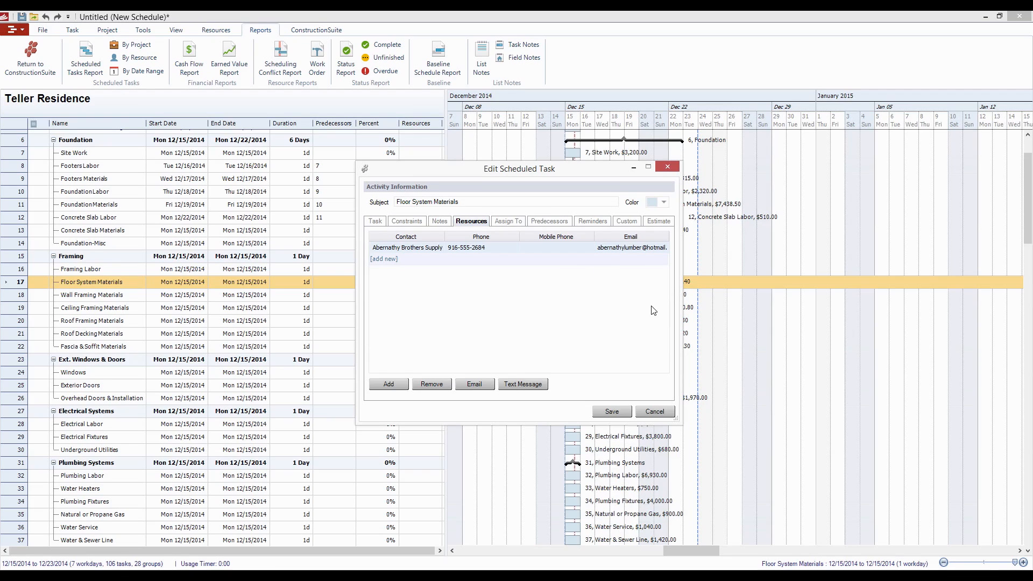
- Add 8:00 AM reminders to Floor System Materials: planning 10 days prior, starting 2 days prior and four custom 1 day prior; save the task
click(594, 223)
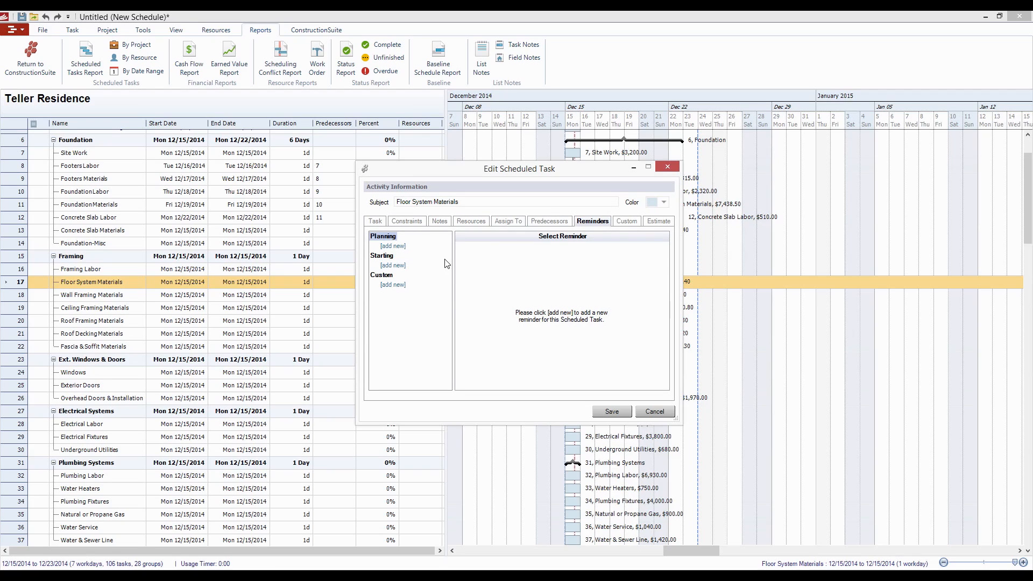
click(393, 246)
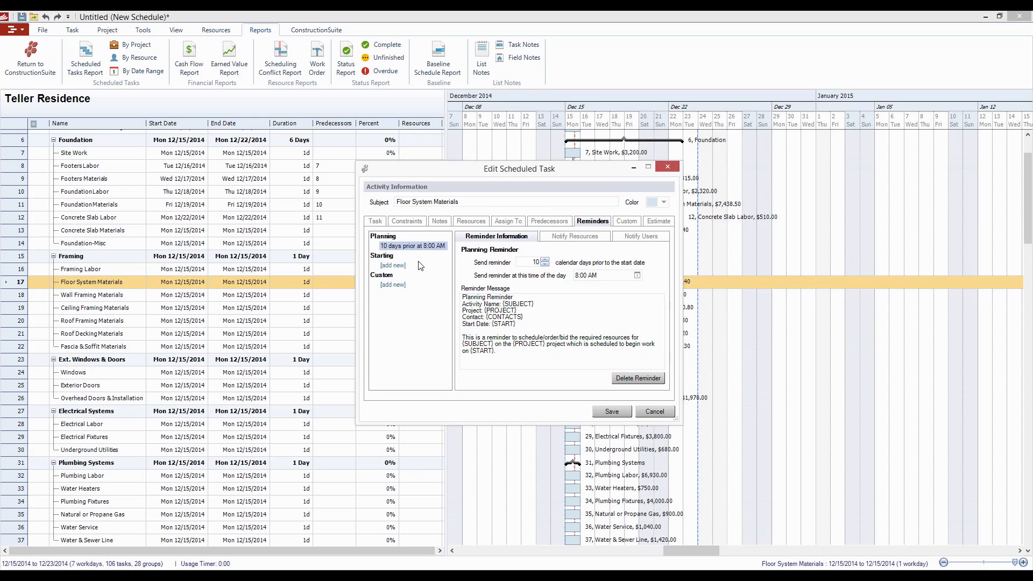
click(404, 266)
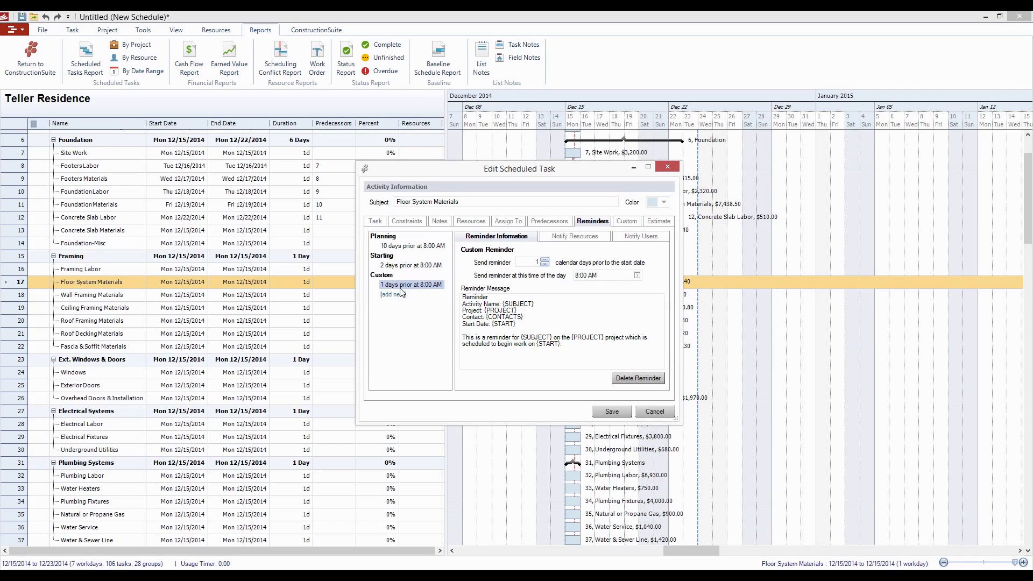
click(402, 295)
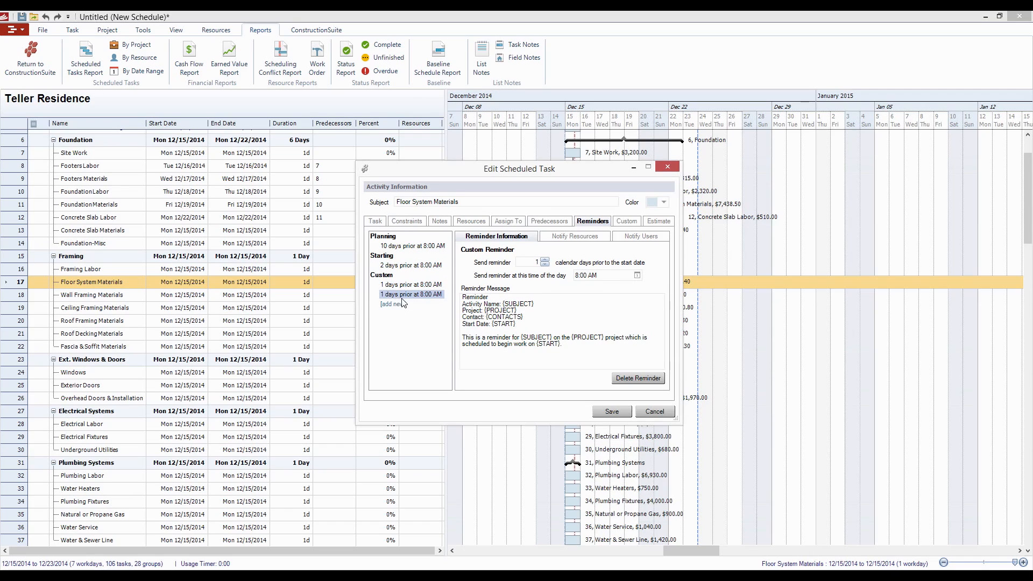
click(403, 305)
click(398, 315)
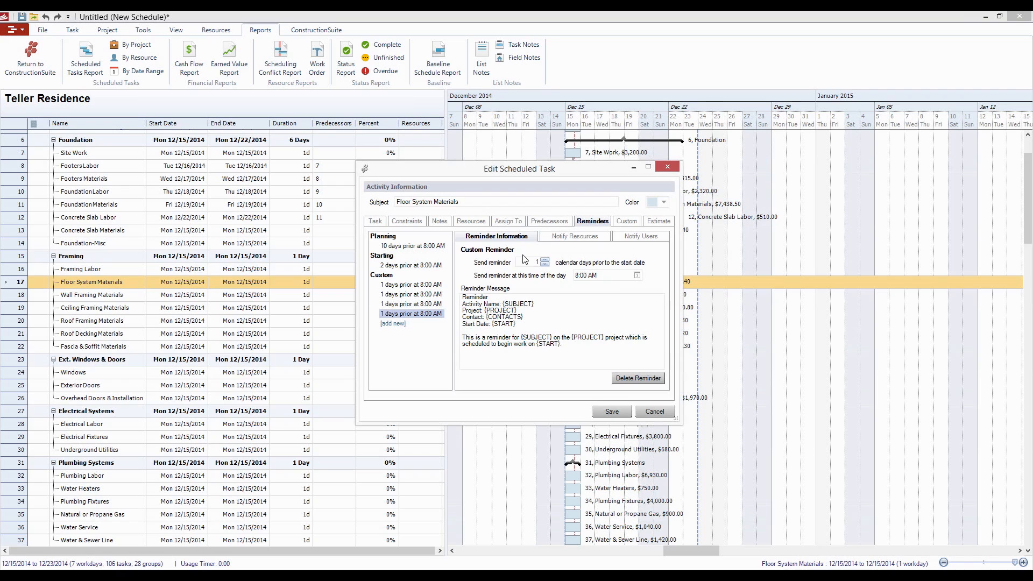
click(609, 411)
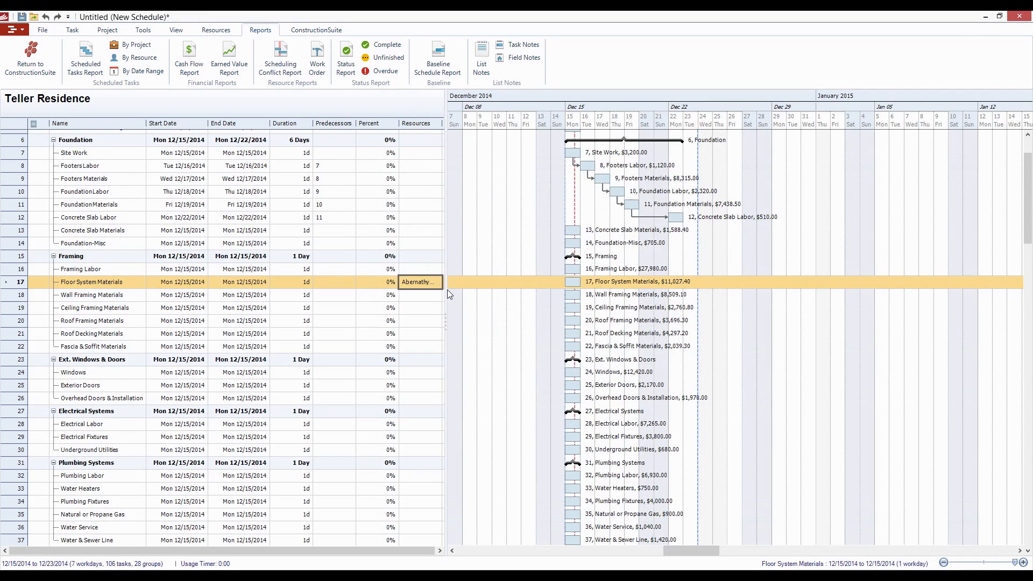
drag(445, 296, 454, 296)
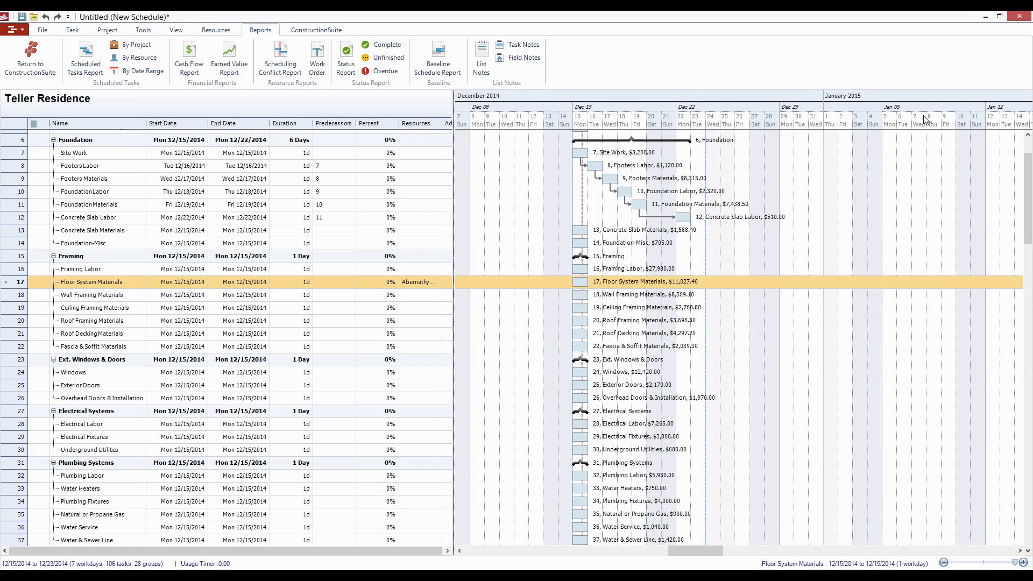
- Switch to the main UDA ConstructionSuite window and open the recent schedule for Lot 185 - Baldwin Park
click(986, 16)
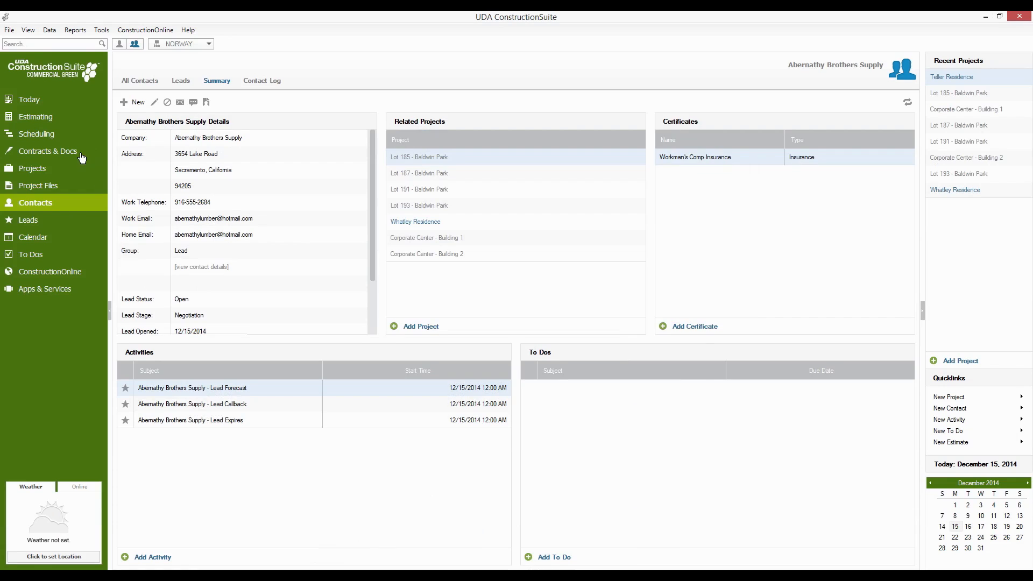
click(58, 138)
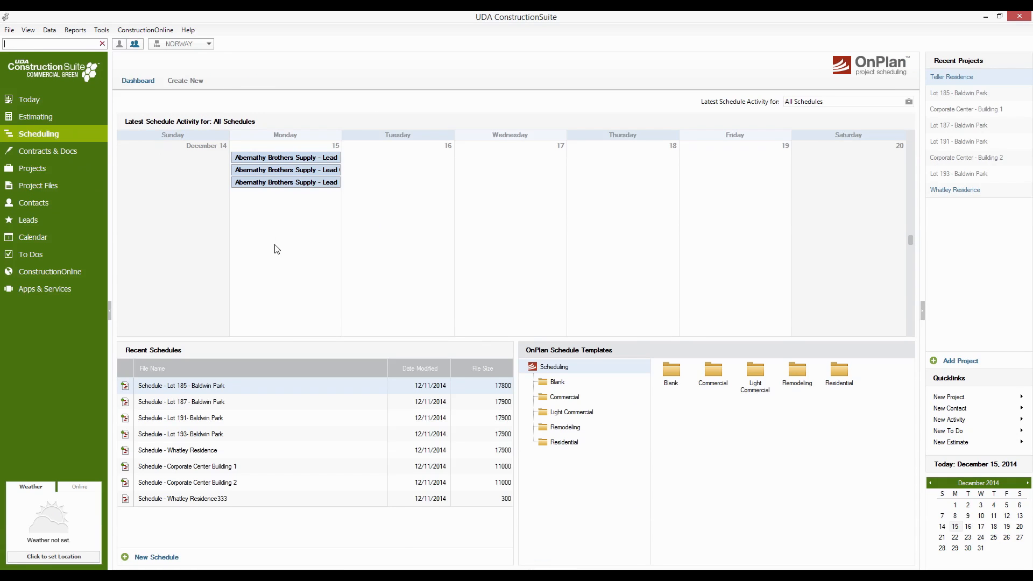
double_click(198, 391)
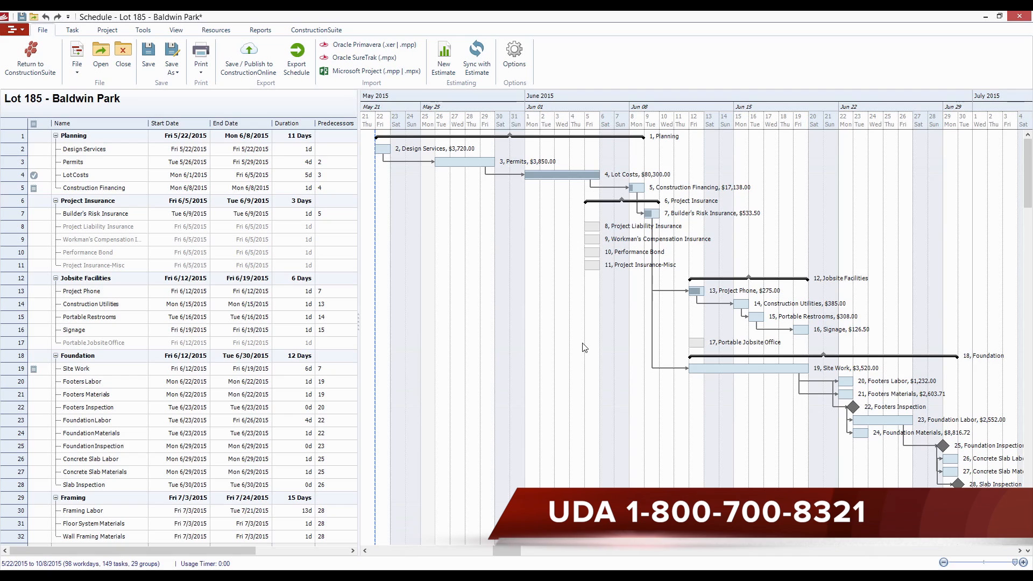
- Examine the Lot 185 Gantt chart from Planning through Framing, systems and interior finishes, following the task linkages
drag(583, 344, 446, 380)
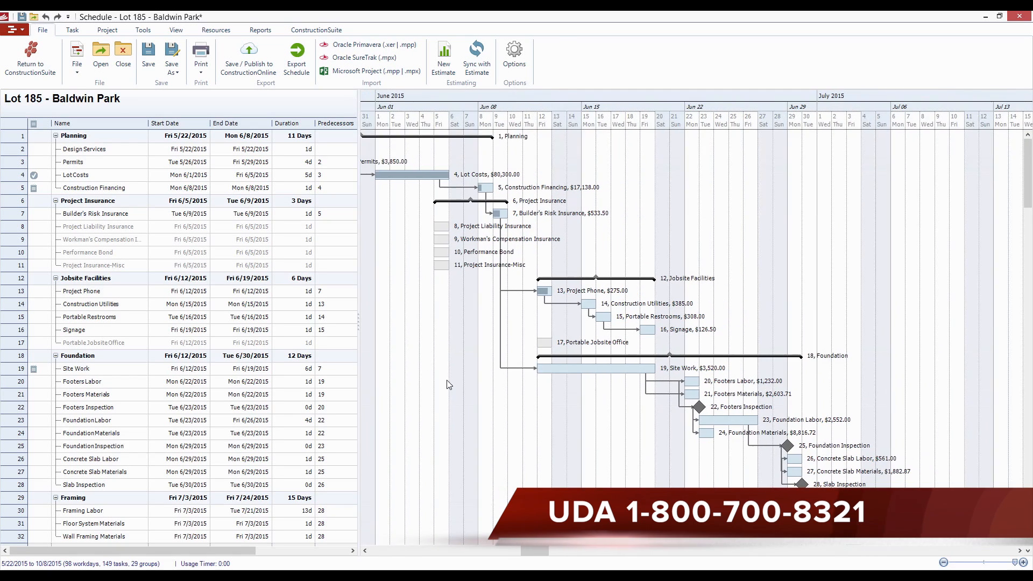
drag(657, 460, 611, 457)
drag(715, 473, 622, 469)
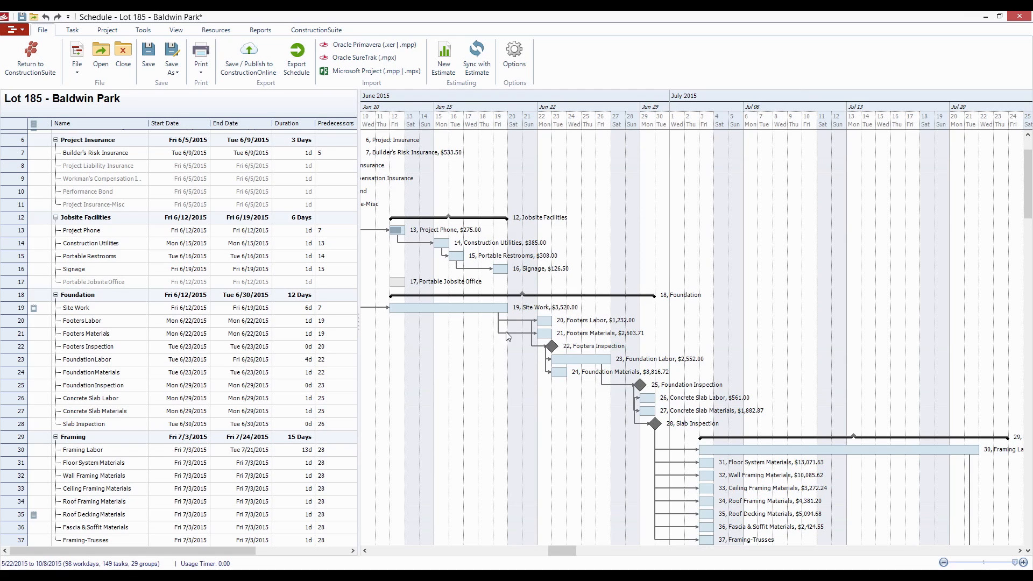
drag(456, 406, 511, 399)
scroll(328, 227, down, 3)
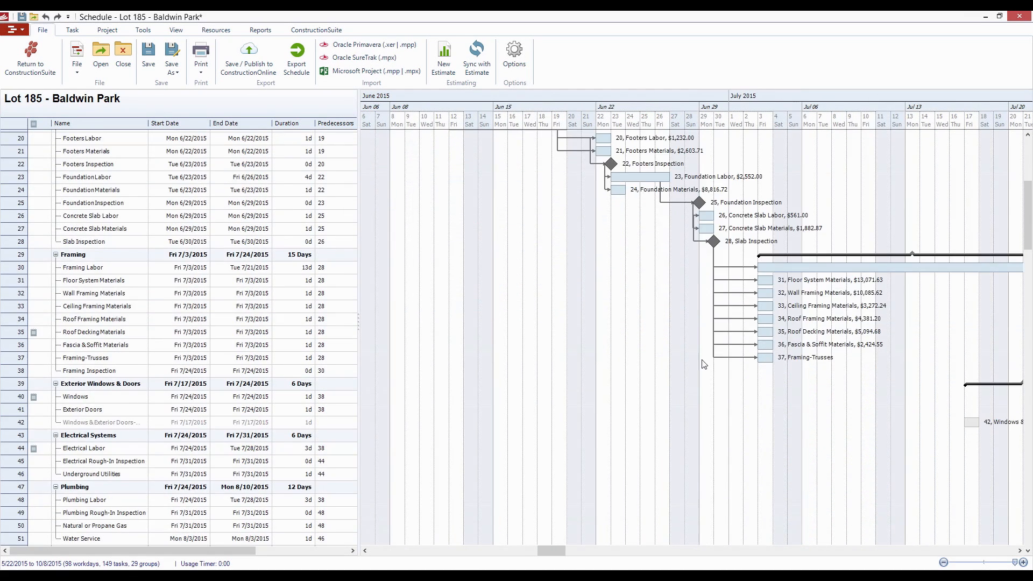
drag(732, 364, 340, 353)
scroll(484, 358, down, 3)
drag(720, 369, 456, 372)
scroll(456, 371, down, 1)
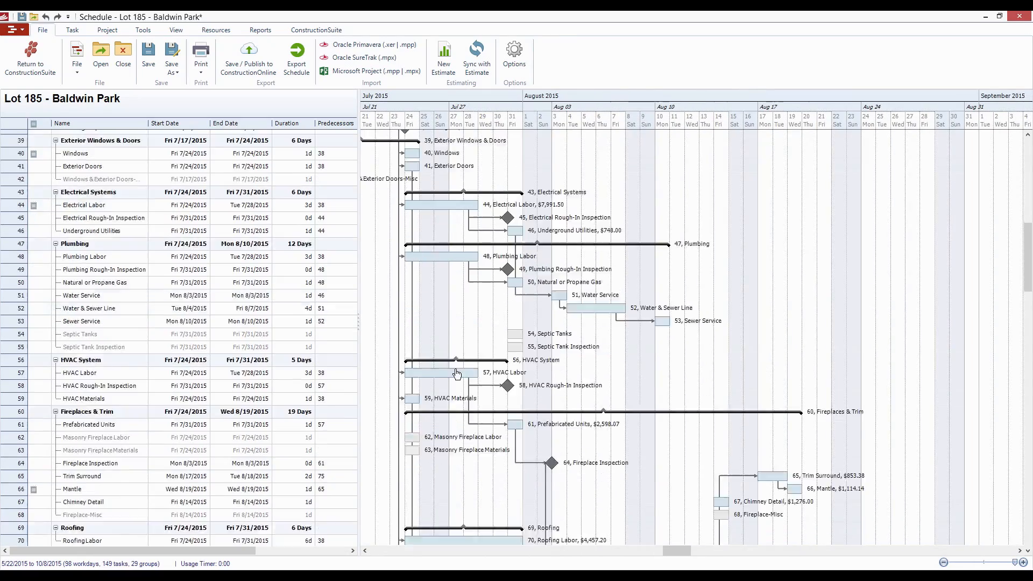
scroll(457, 373, down, 8)
drag(635, 421, 474, 421)
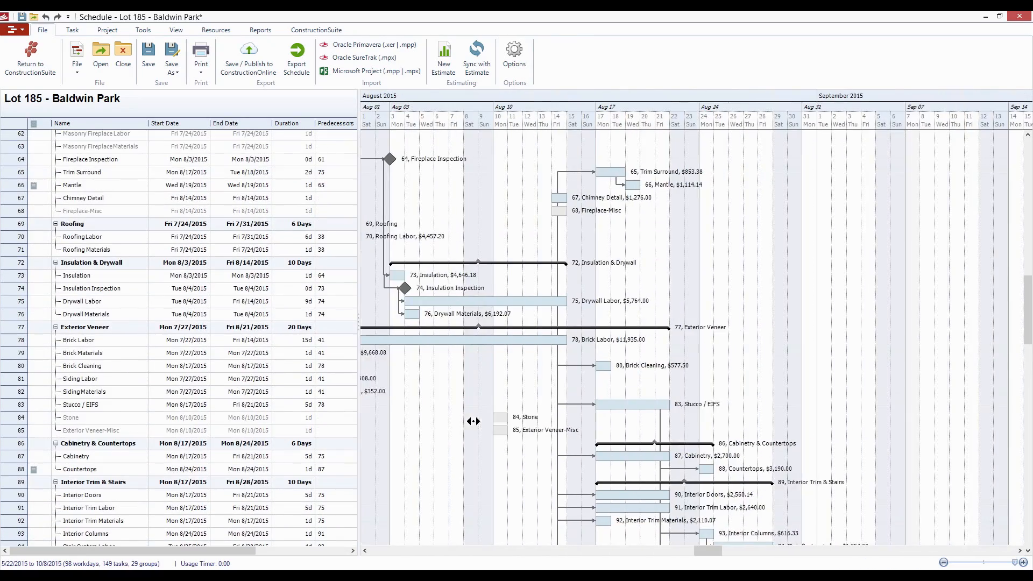
scroll(796, 389, down, 5)
drag(837, 410, 667, 404)
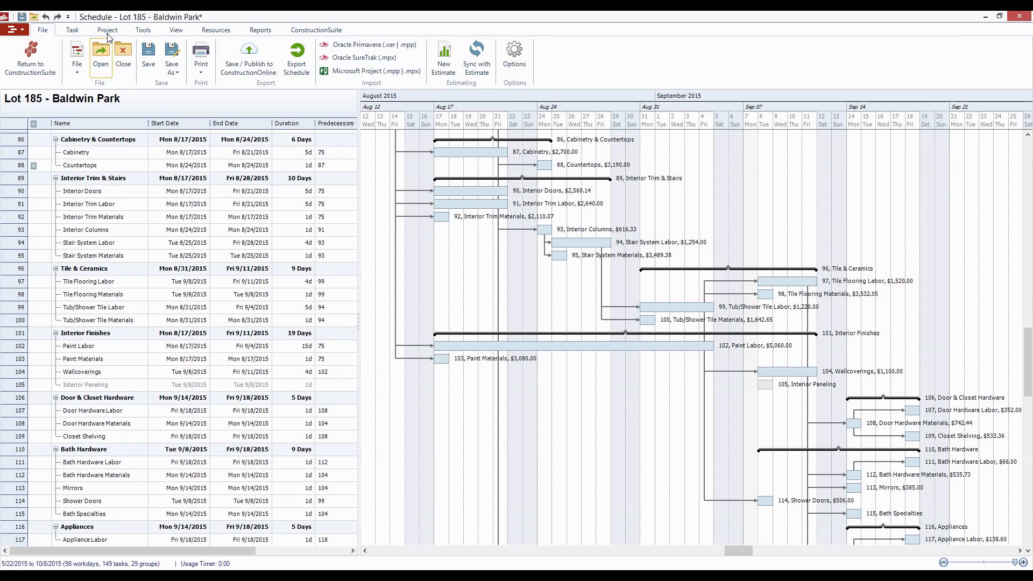
- Set a baseline labelled Original Baseline for the Lot 185 - Baldwin Park schedule
click(82, 32)
click(107, 31)
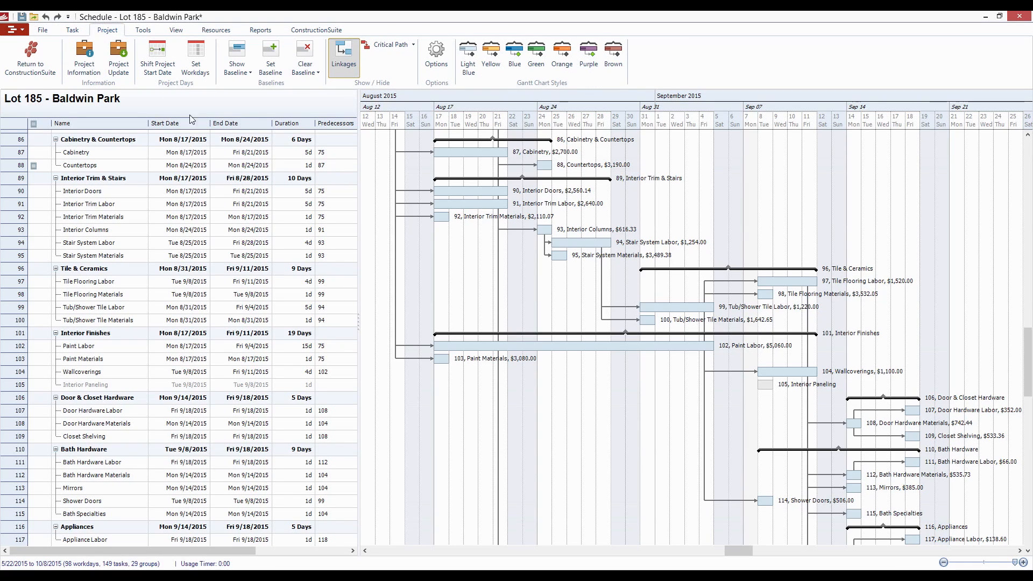
drag(447, 252, 536, 268)
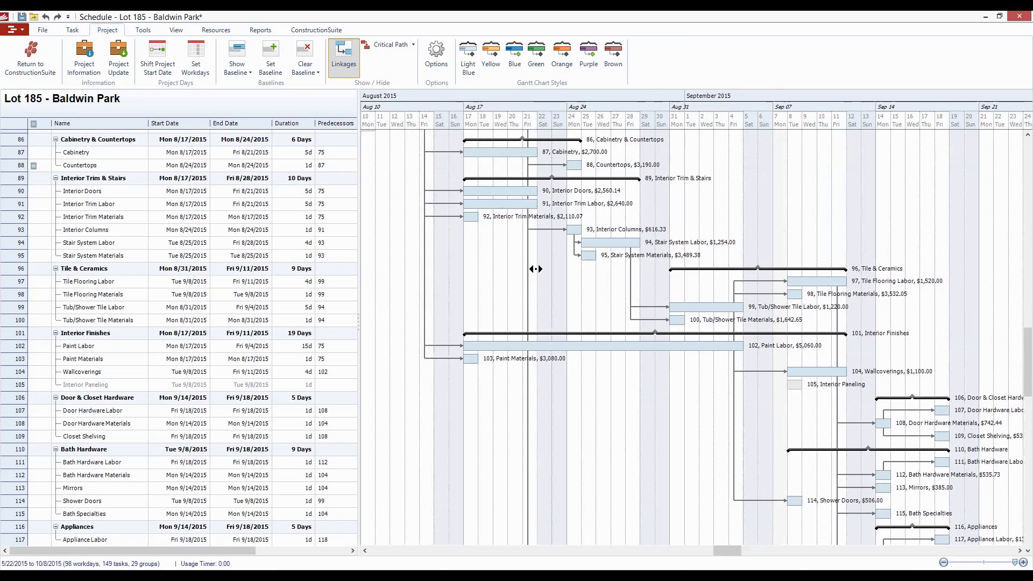
scroll(536, 270, up, 5)
drag(435, 217, 692, 243)
scroll(667, 253, up, 12)
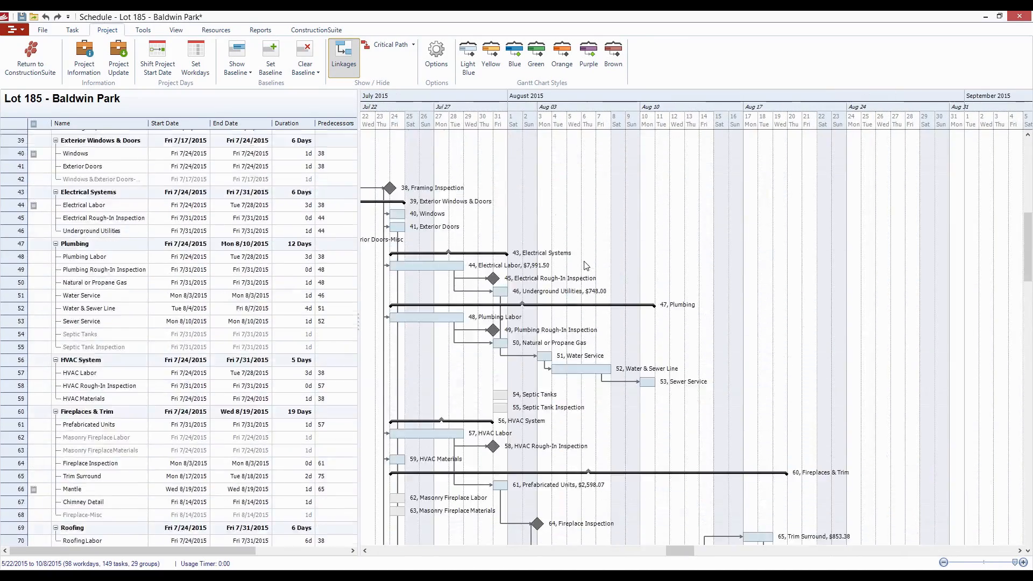
drag(467, 232, 779, 240)
scroll(415, 281, up, 2)
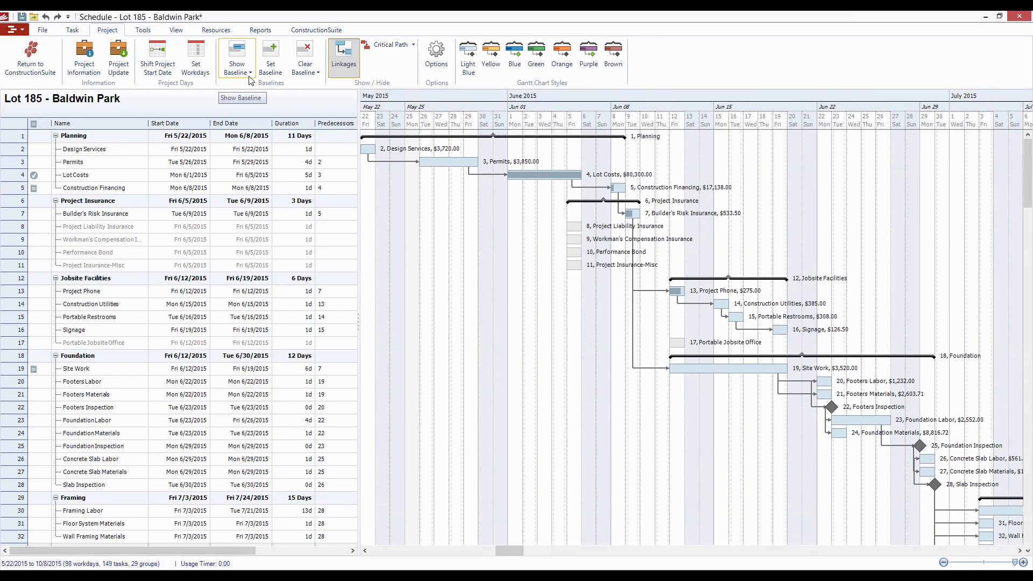
click(279, 72)
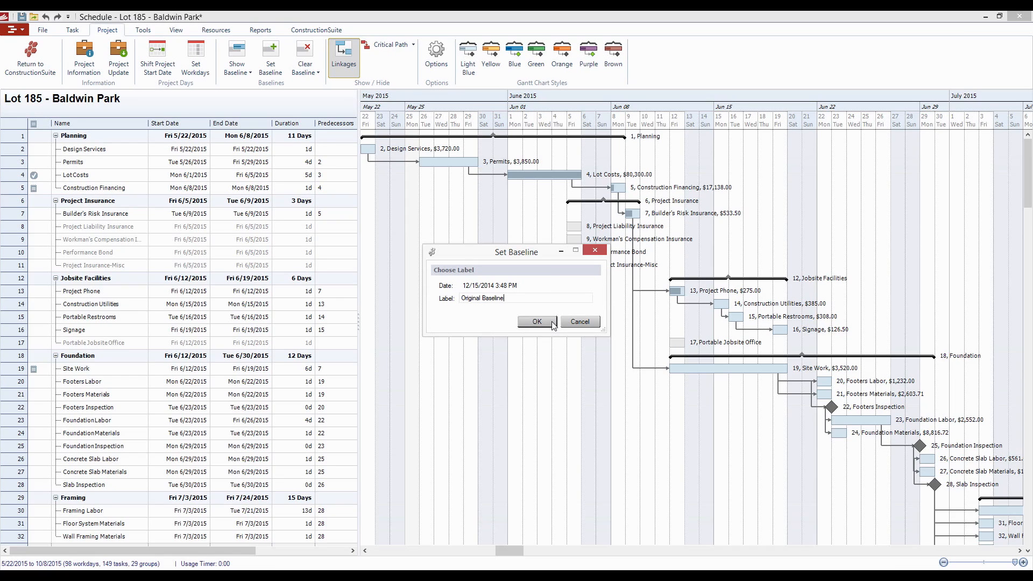
click(553, 324)
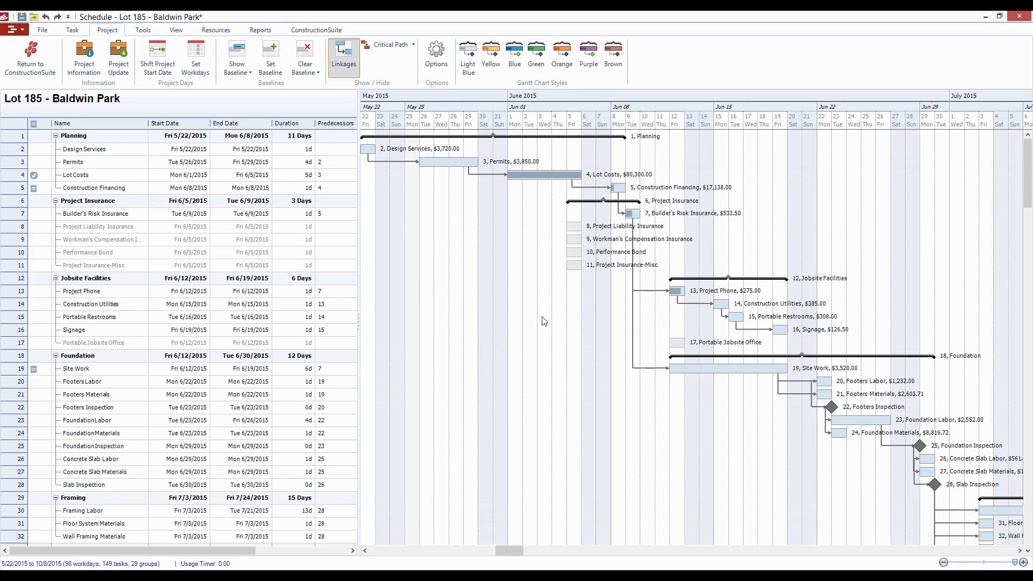
- Shift the start date of the Lot 185 - Baldwin Park project by 3 days
click(173, 68)
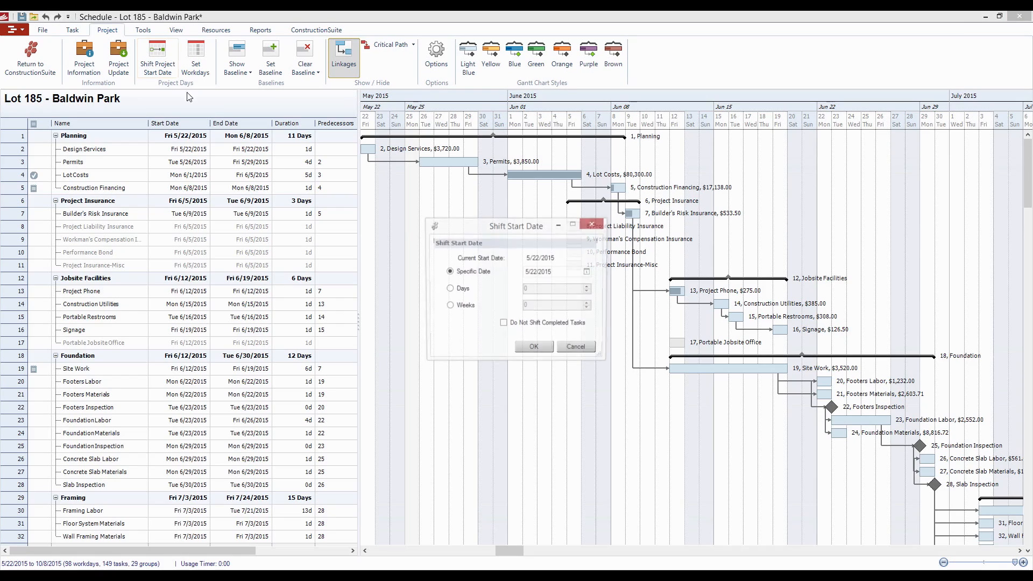
click(463, 294)
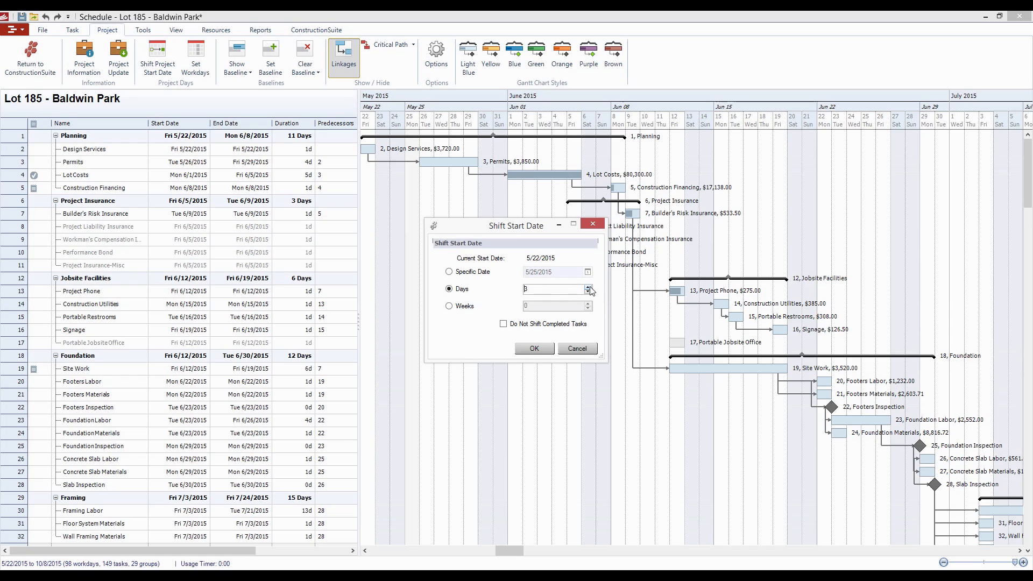
click(535, 348)
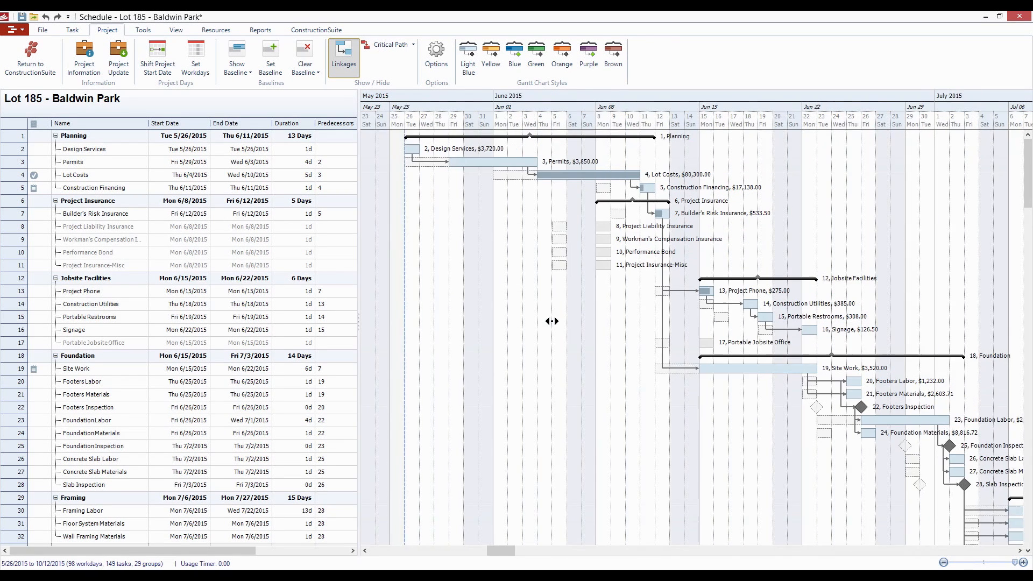
- Compare the shifted tasks with their baseline positions in the Gantt chart, from Planning through Insulation & Drywall
drag(552, 322, 478, 325)
scroll(518, 322, down, 2)
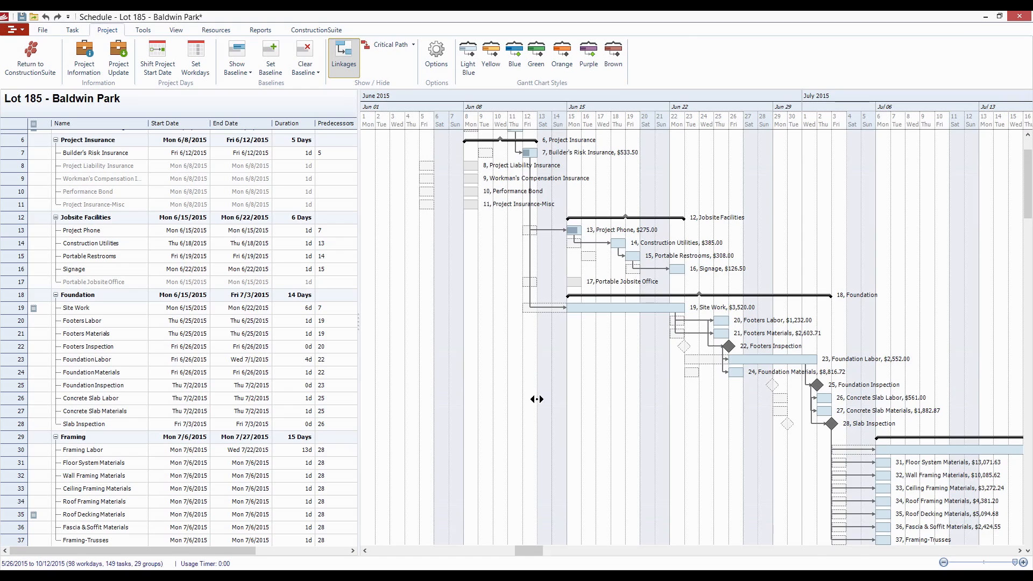
scroll(490, 406, right, 3)
scroll(491, 406, left, 2)
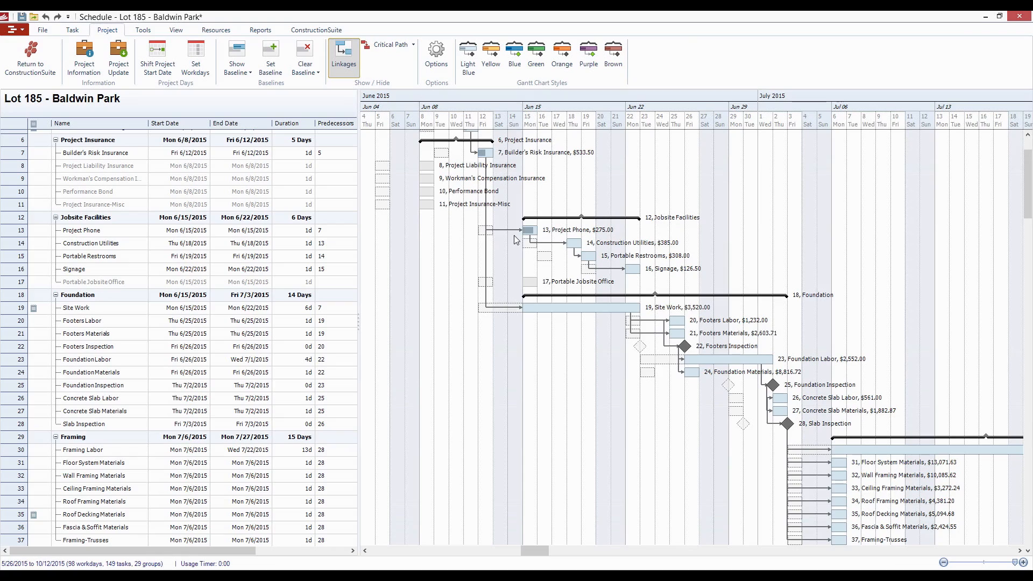
scroll(512, 257, left, 1)
scroll(495, 269, up, 2)
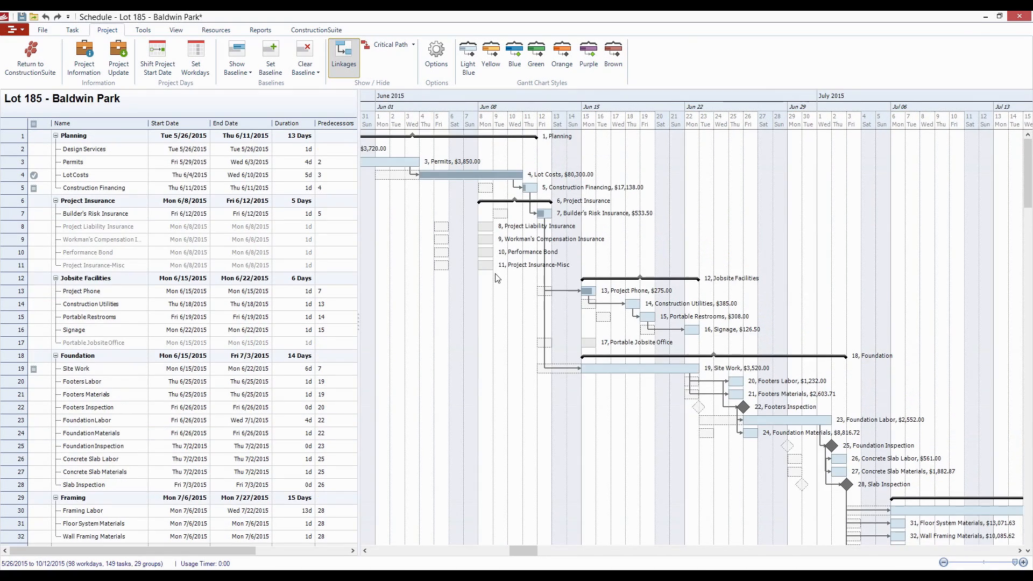
drag(419, 311, 415, 310)
drag(549, 428, 383, 396)
scroll(588, 329, down, 7)
scroll(587, 328, down, 2)
drag(793, 334, 292, 327)
click(339, 330)
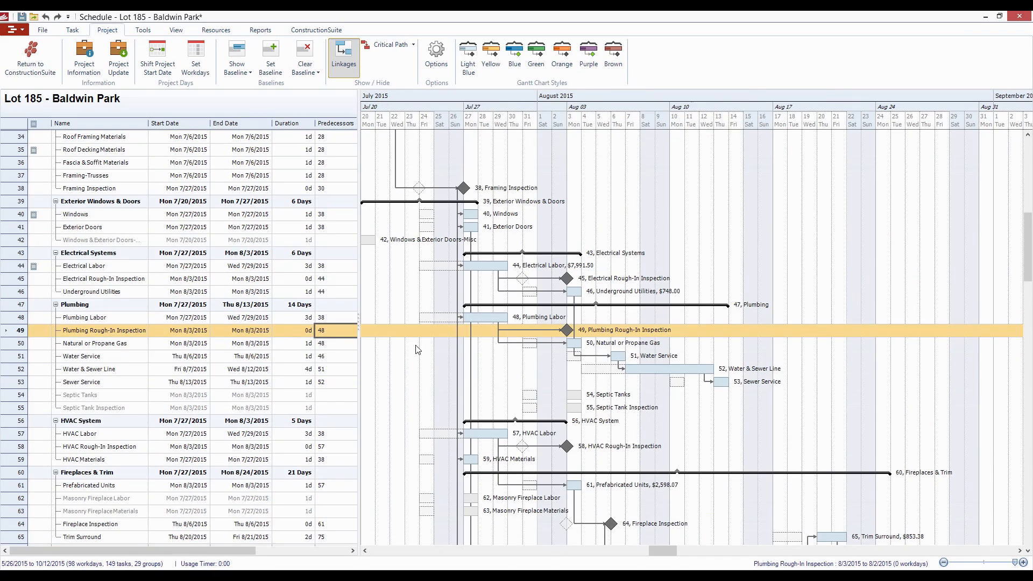
drag(405, 365, 581, 352)
scroll(531, 318, down, 3)
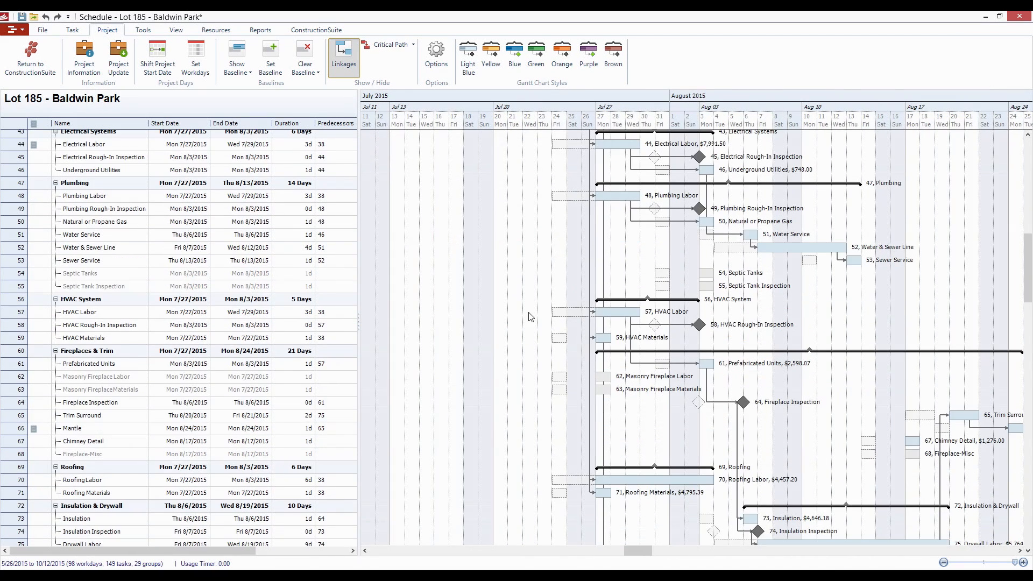
drag(531, 322, 374, 311)
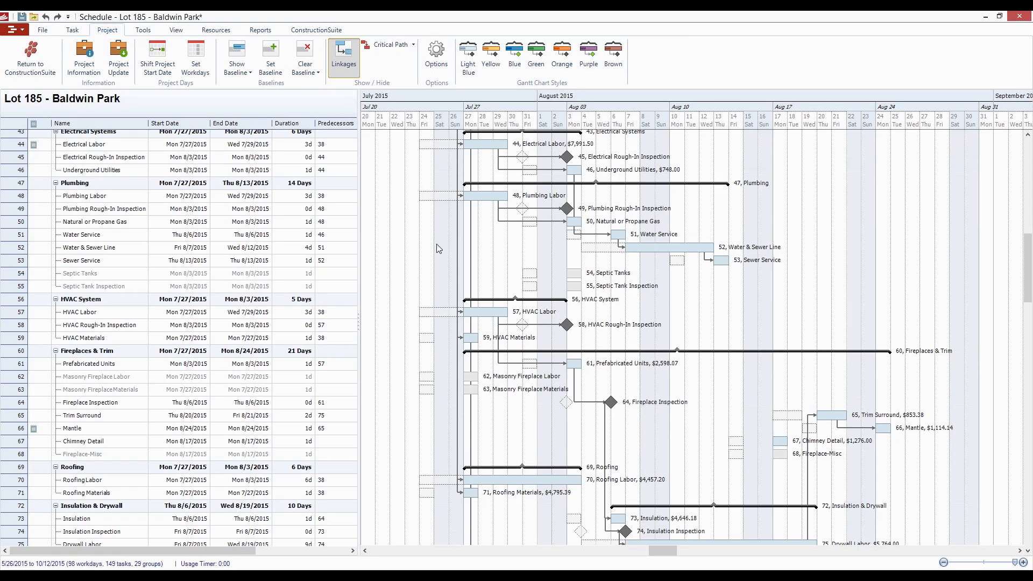
drag(437, 245, 465, 260)
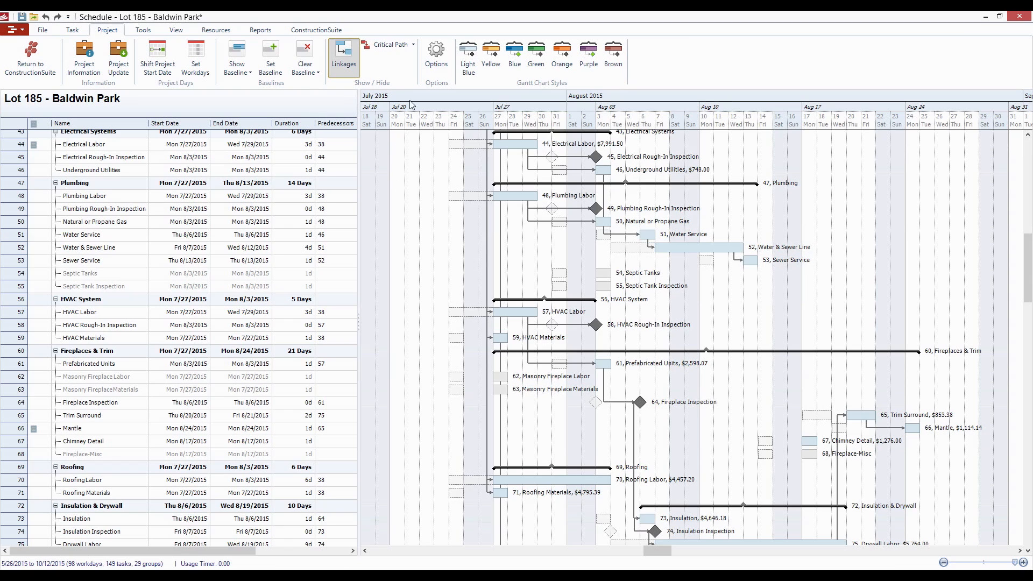
- Clear the Original Baseline from the schedule
click(304, 65)
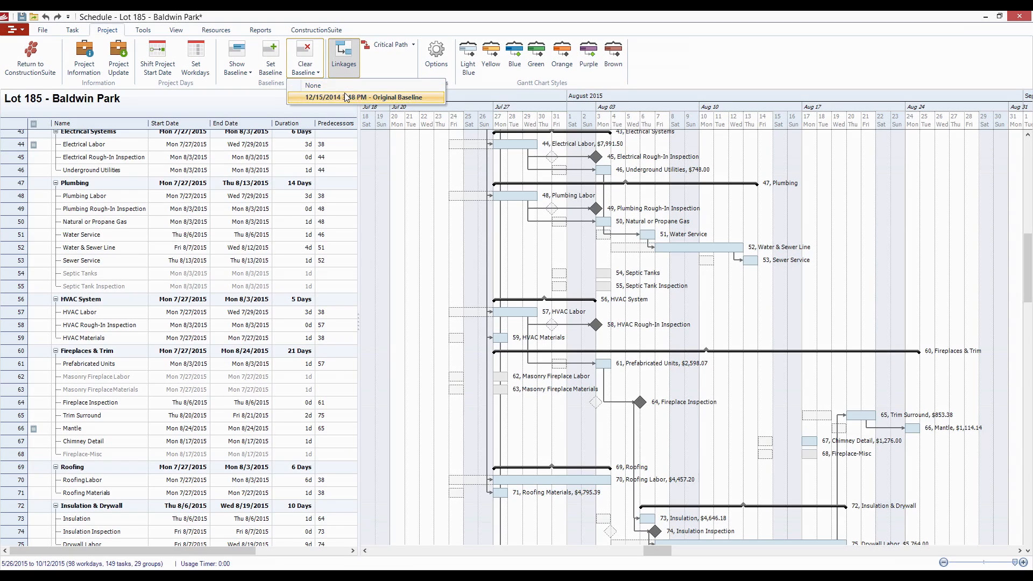
click(348, 97)
click(570, 325)
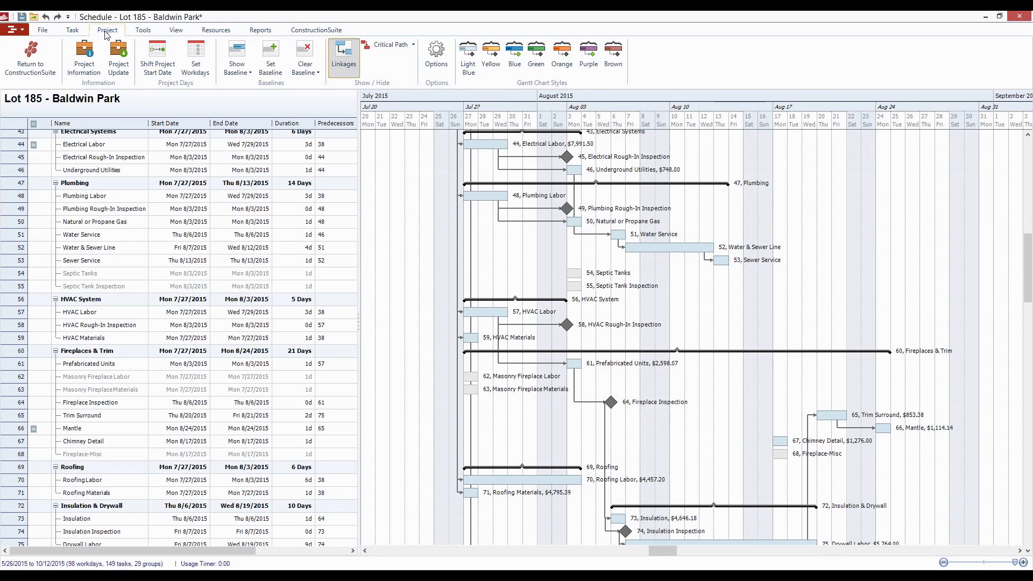
- Set a new baseline labelled 12/15/2014 and check the list of baselines available for display
click(275, 65)
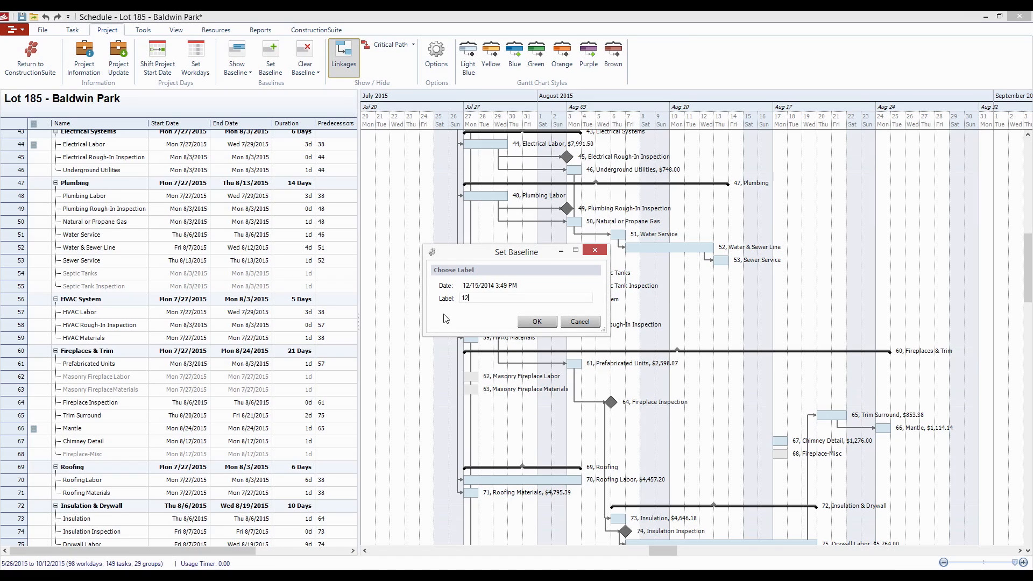
text(12/15/2014)
click(536, 322)
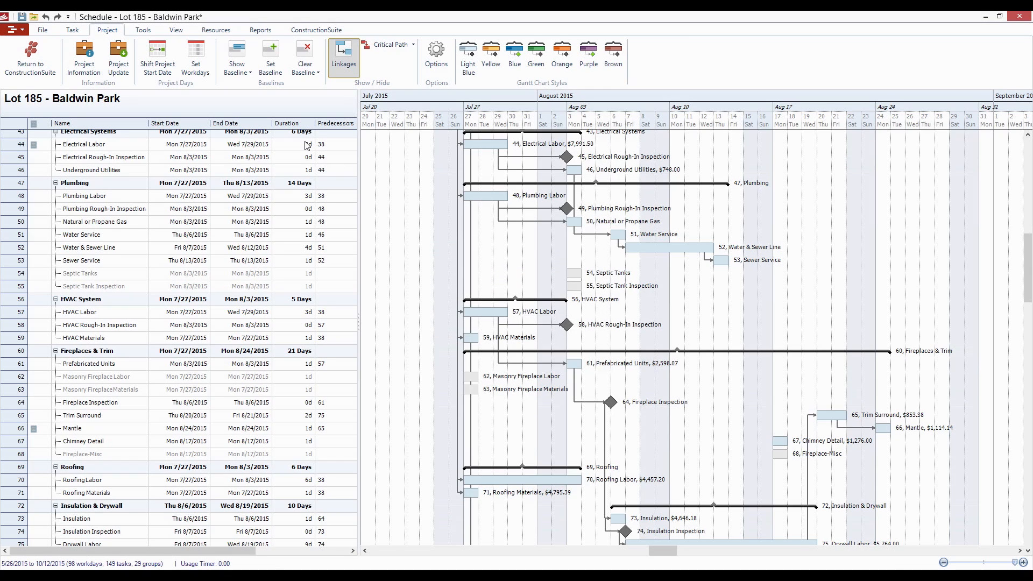
click(249, 73)
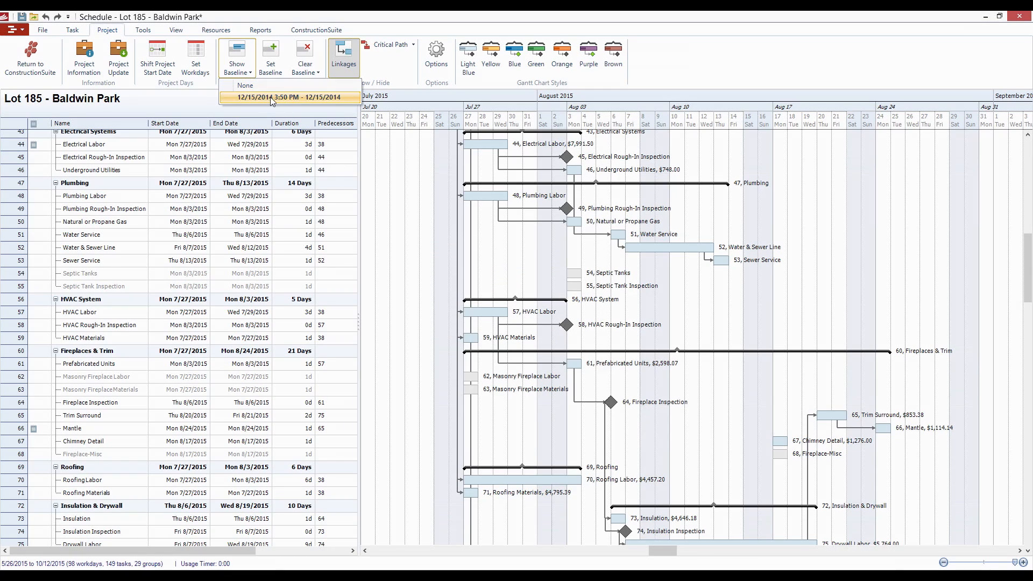
click(264, 85)
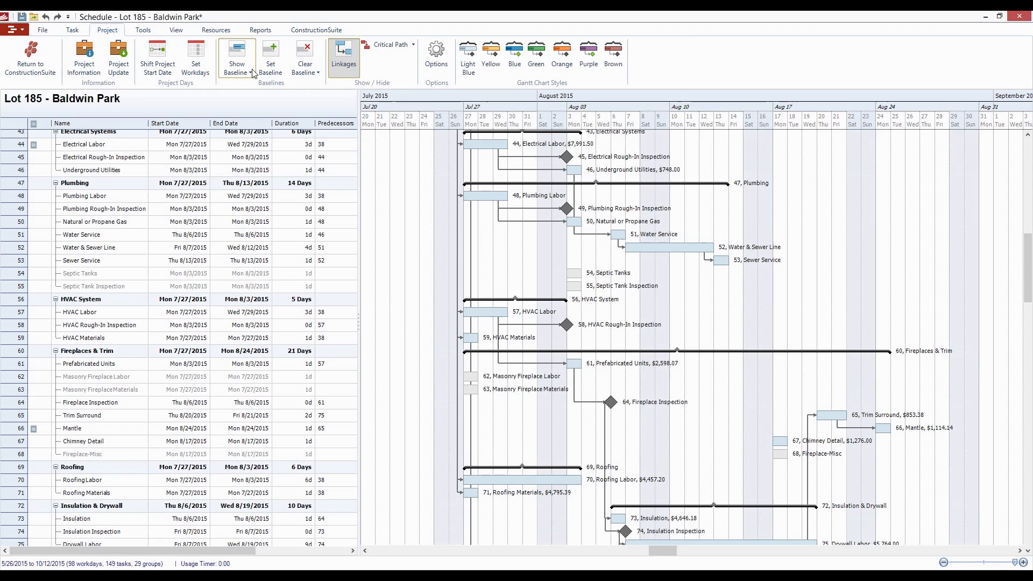
- Set a second baseline labelled 12/16/14 and choose it as the baseline to show in the Gantt chart
click(279, 67)
text(12/)
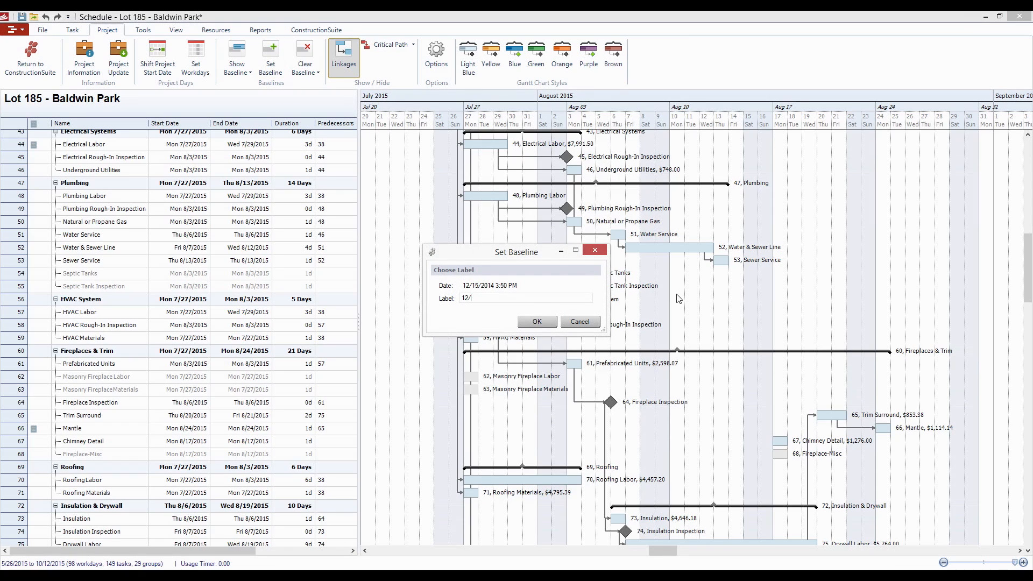
text(16/14)
click(537, 321)
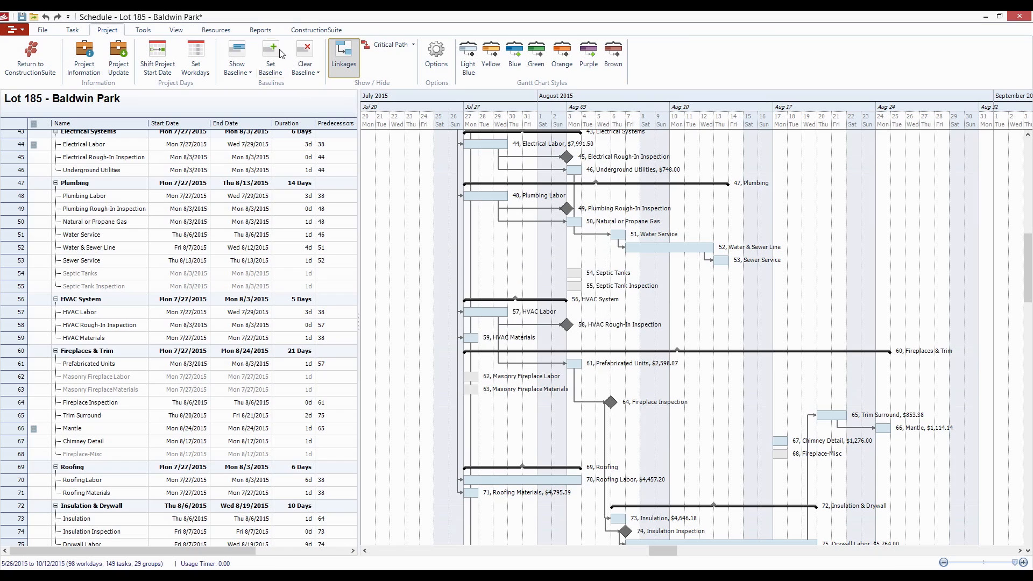
click(241, 62)
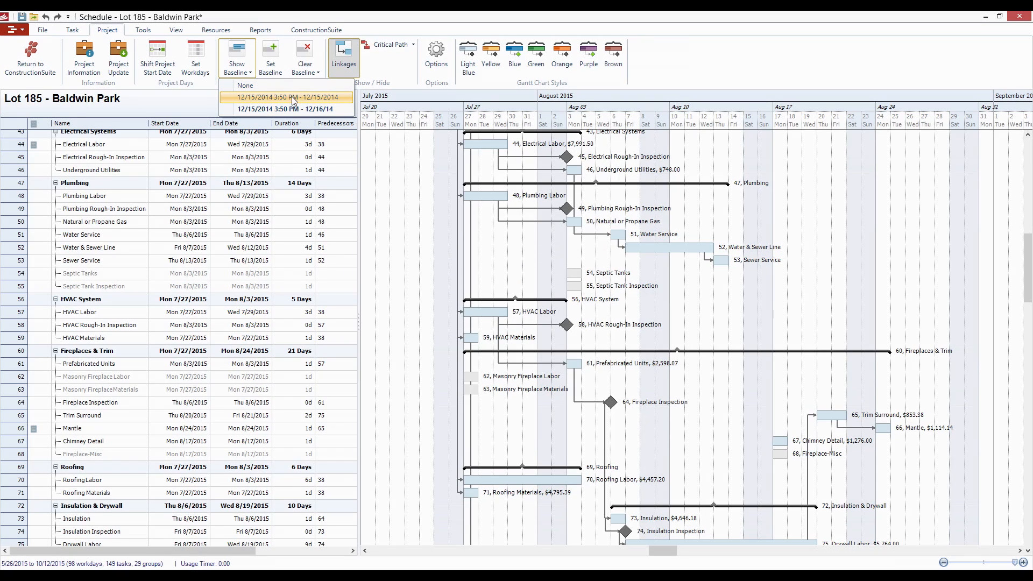
click(280, 108)
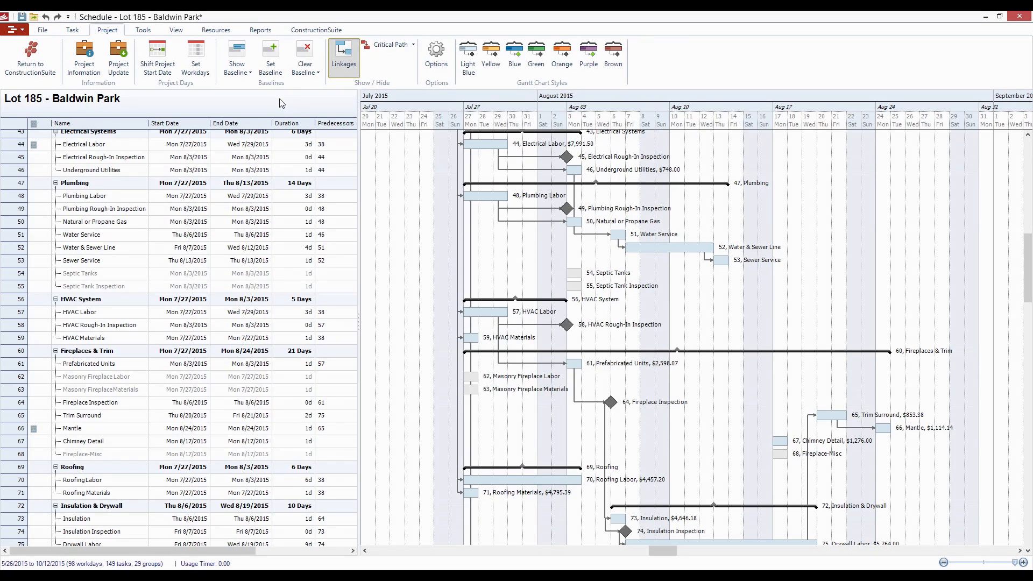
- Shift the project start date by 2 days and compare the early tasks with the displayed baseline
click(157, 56)
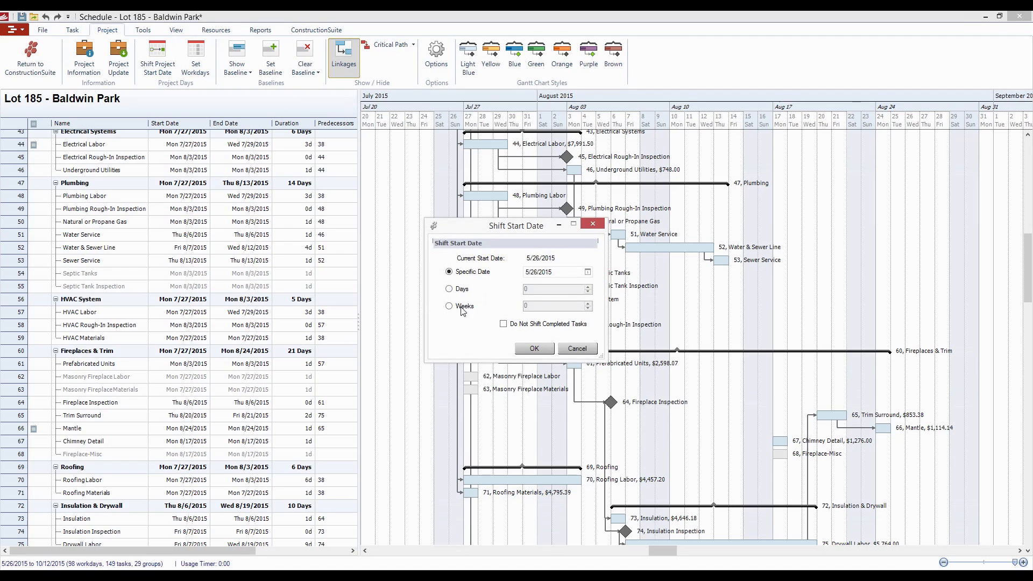
click(460, 291)
click(588, 287)
click(588, 286)
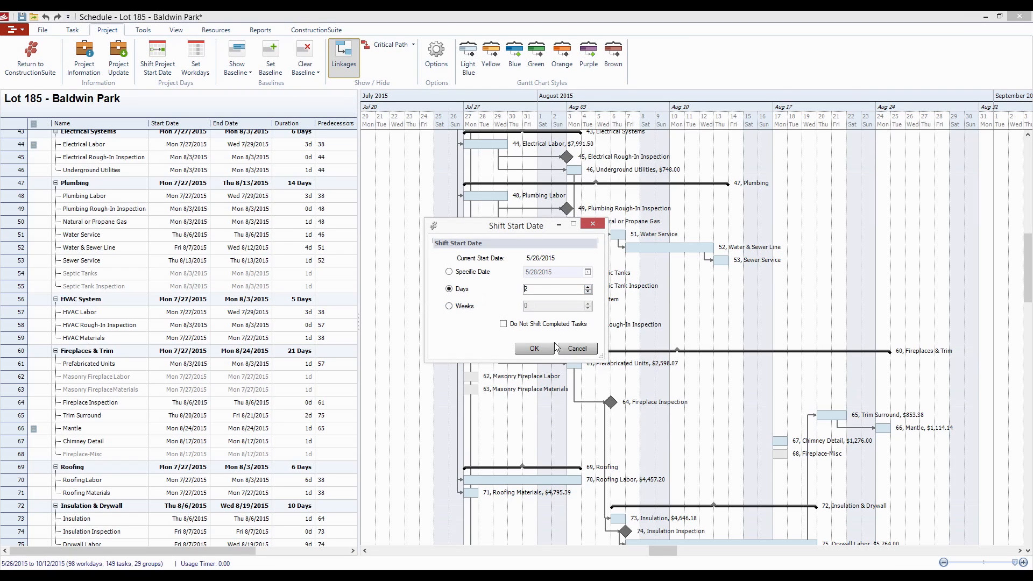
click(548, 352)
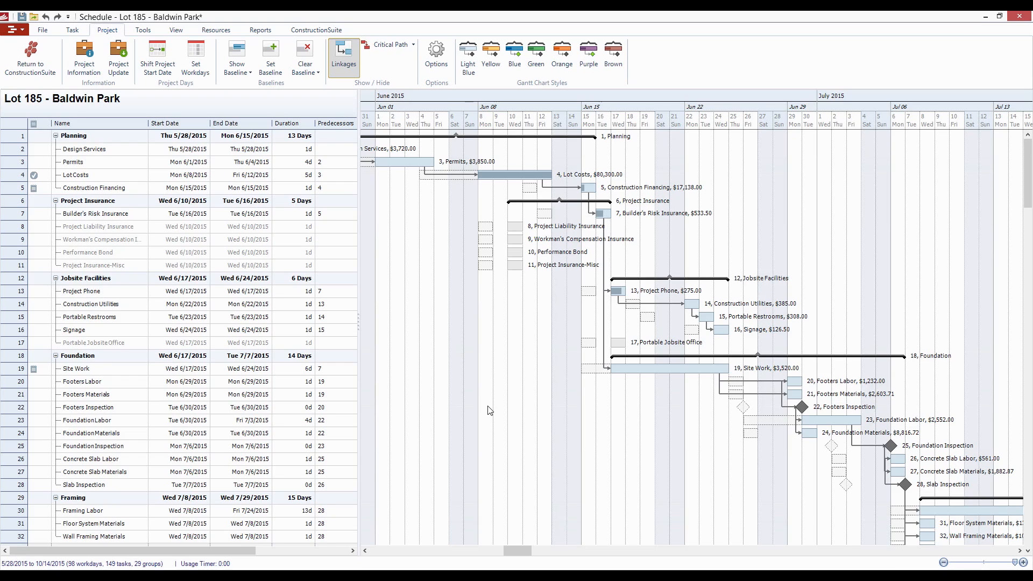
scroll(570, 351, left, 3)
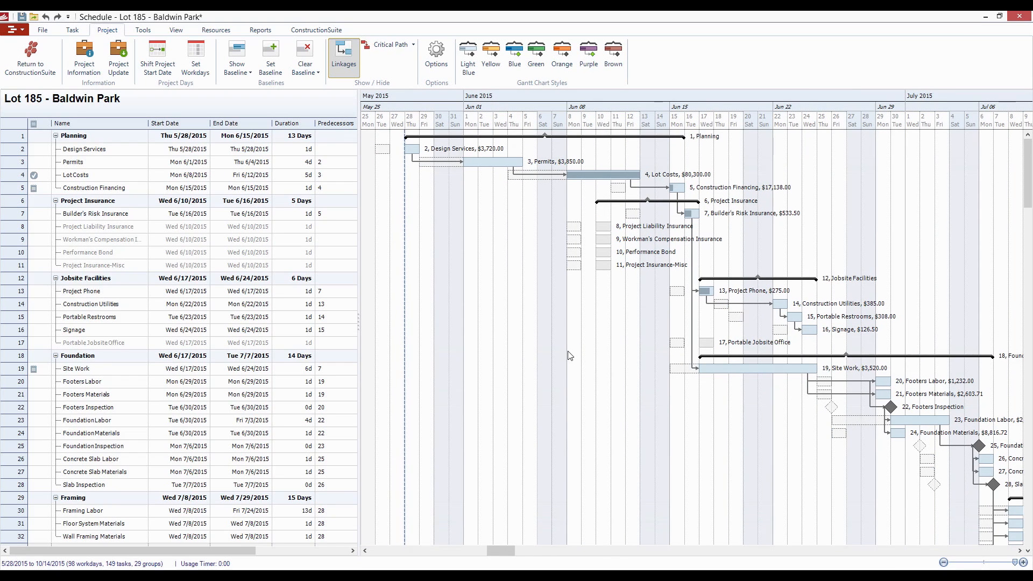
scroll(614, 358, right, 2)
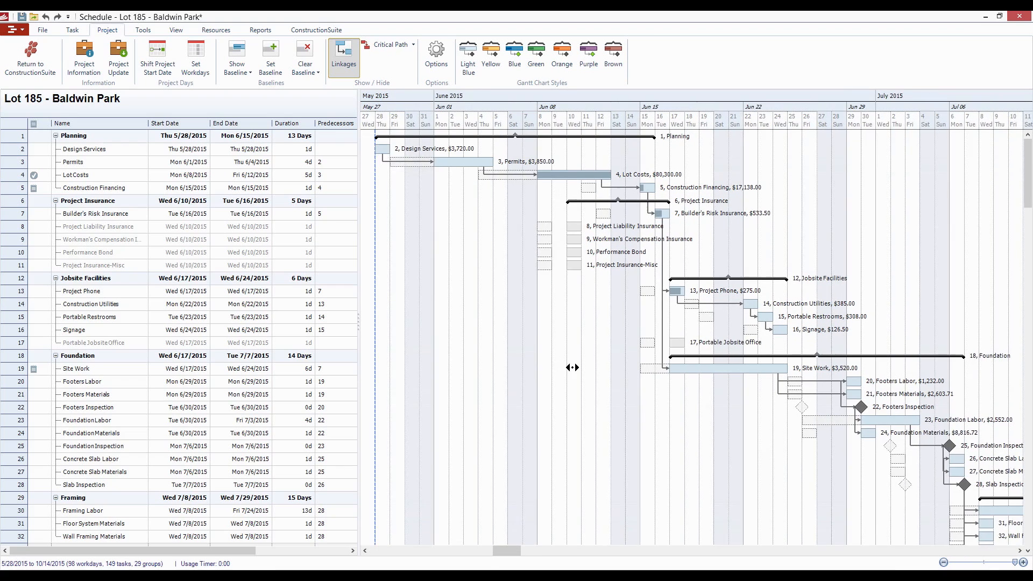
scroll(572, 368, left, 1)
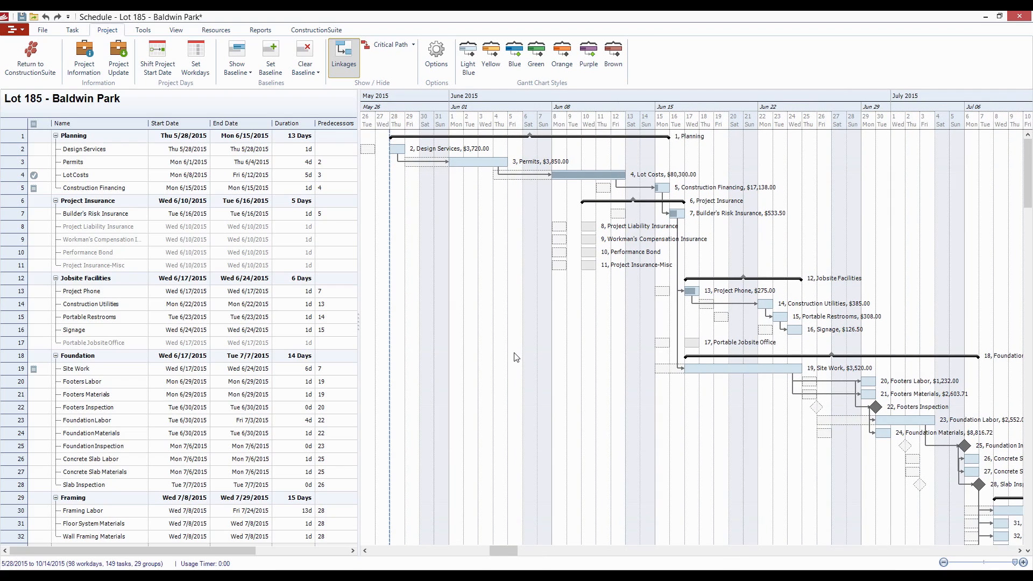
- Look at the critical path display options and examine the Gantt chart against the baseline through the Construction Clean Up and Supervision tasks
click(393, 49)
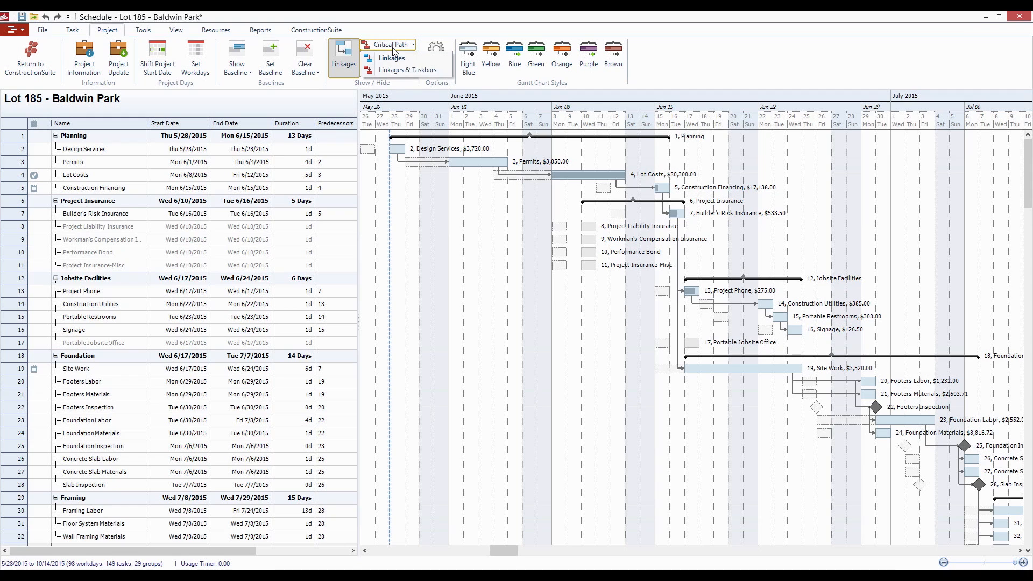
click(447, 74)
scroll(467, 279, down, 7)
drag(707, 311, 374, 332)
scroll(682, 296, down, 7)
drag(780, 395, 382, 371)
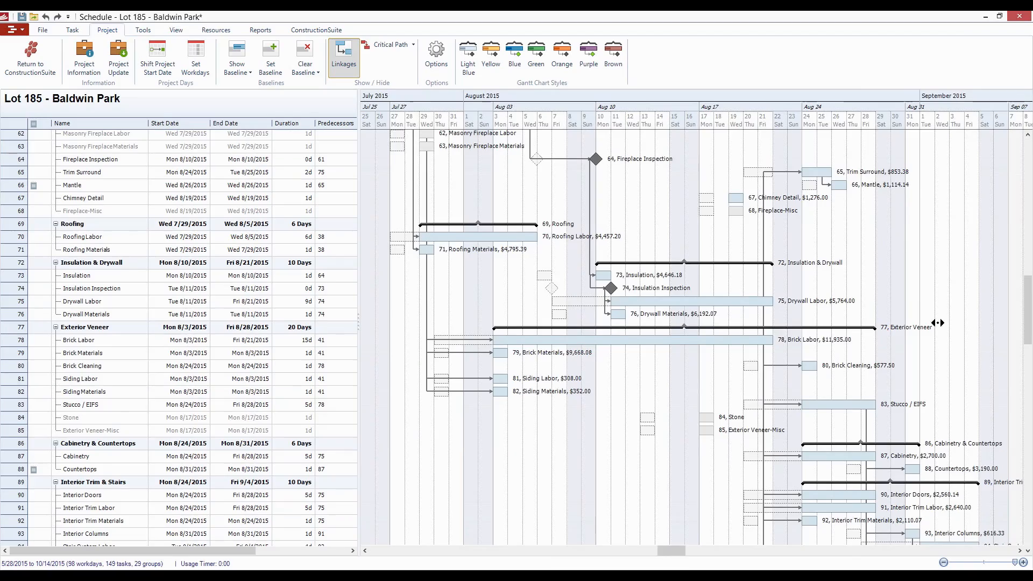
drag(937, 323, 510, 408)
scroll(523, 311, down, 8)
scroll(510, 407, down, 4)
scroll(525, 417, down, 5)
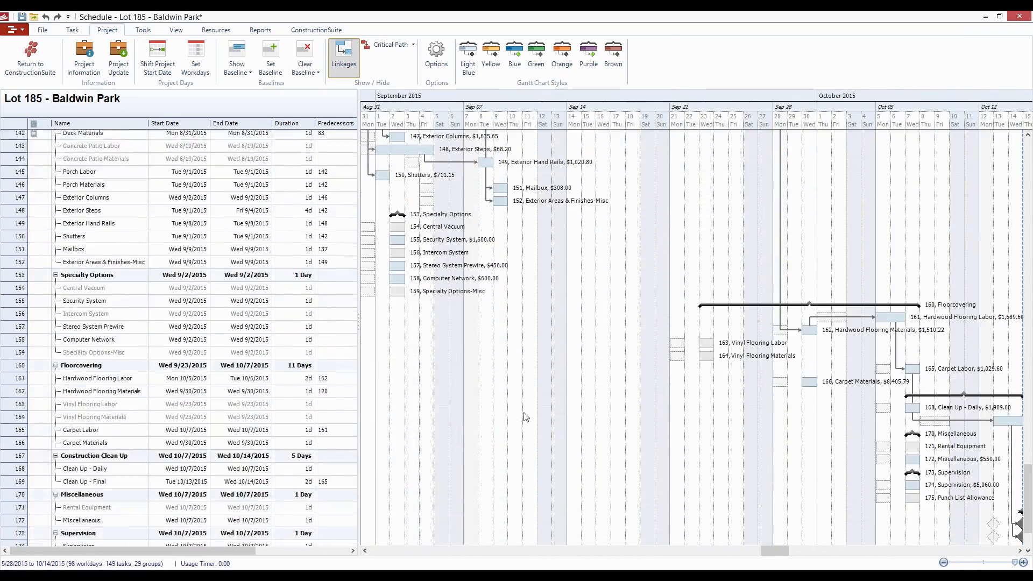
drag(671, 477, 495, 435)
scroll(483, 429, down, 2)
scroll(489, 436, up, 3)
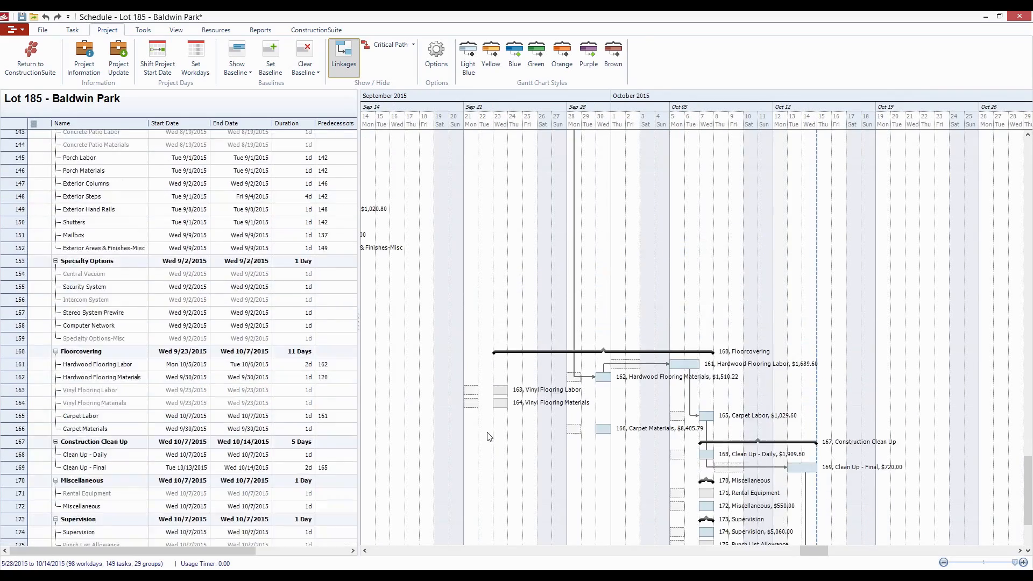
scroll(489, 437, up, 8)
drag(519, 393, 715, 404)
scroll(510, 366, down, 1)
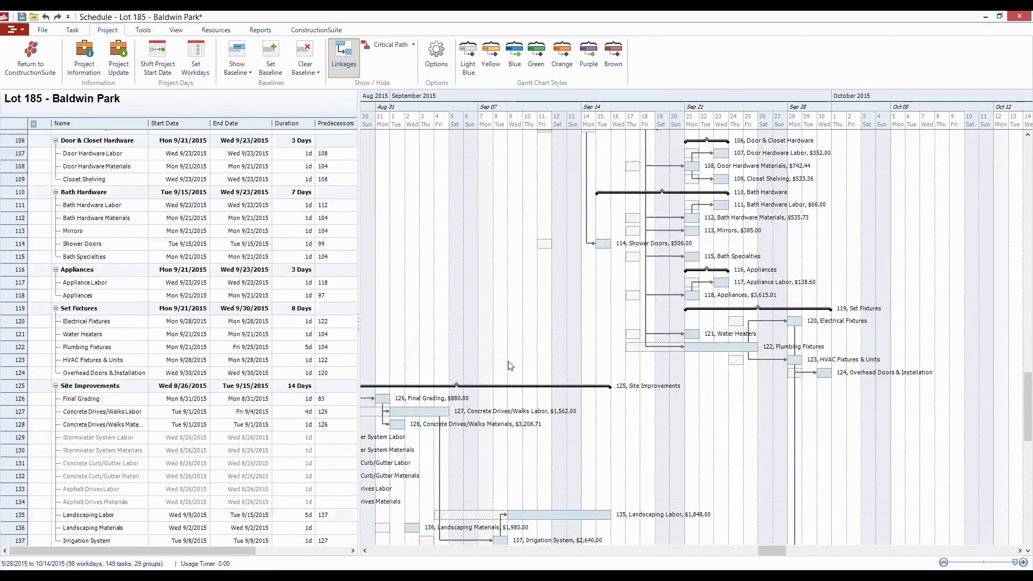
scroll(510, 366, up, 8)
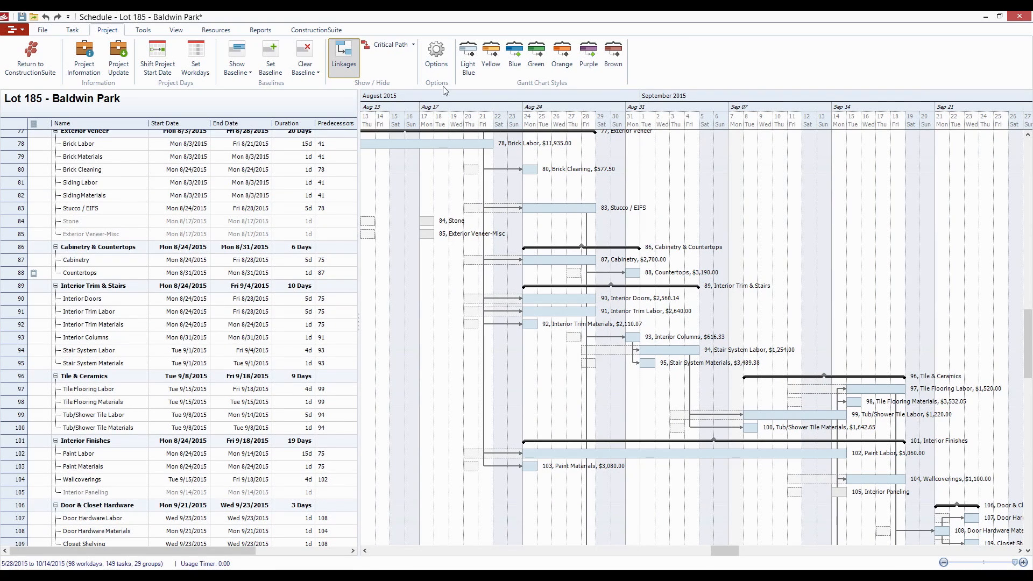
- Bring up the schedule's report options and look over the HVAC System through Exterior Veneer tasks in the Gantt chart
click(253, 30)
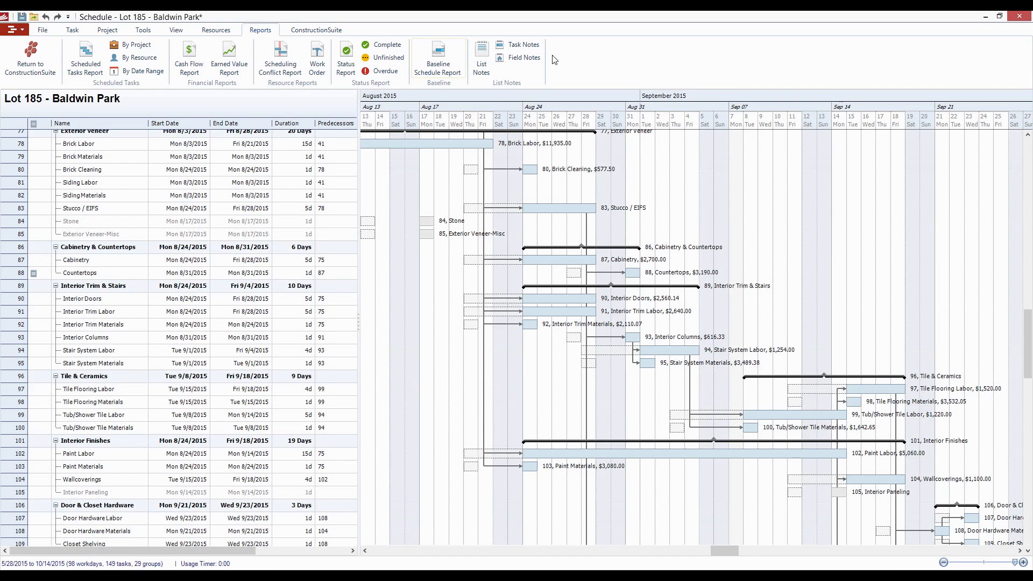
scroll(538, 353, up, 5)
drag(461, 238, 727, 240)
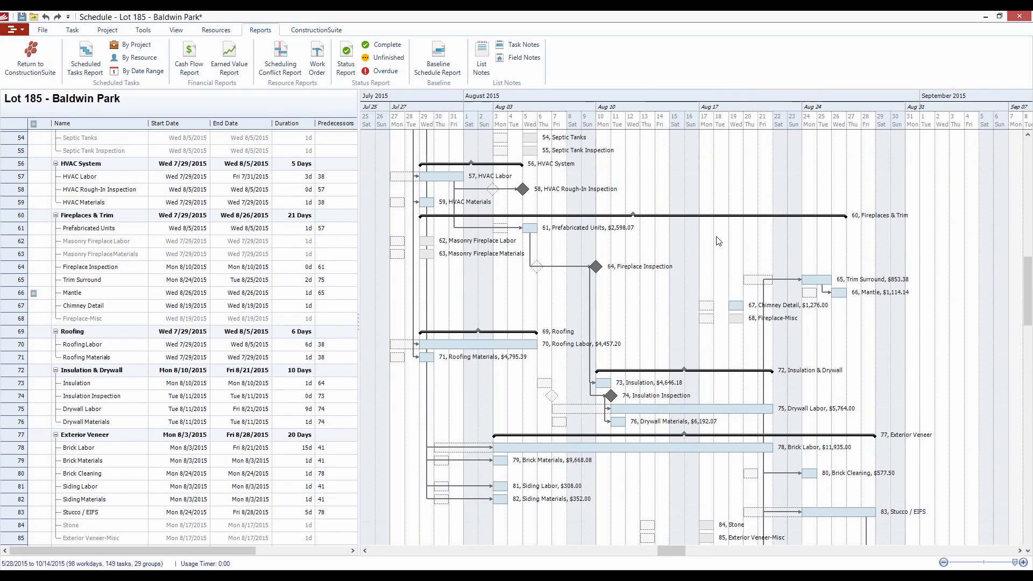
drag(654, 258, 711, 260)
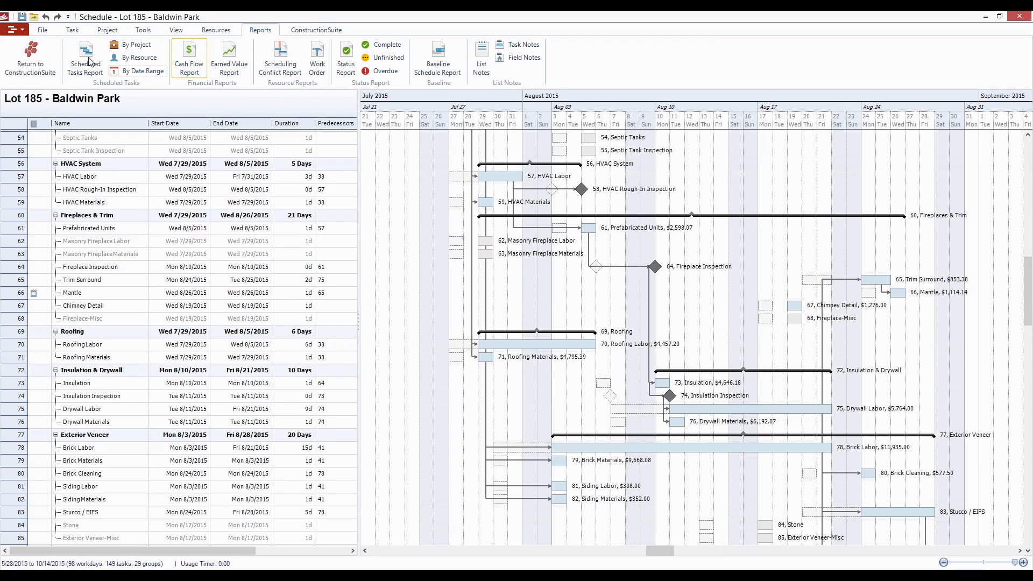
- Bring up the schedule's save, publish and export options and look over the Framing through Plumbing tasks in the Gantt chart
click(42, 30)
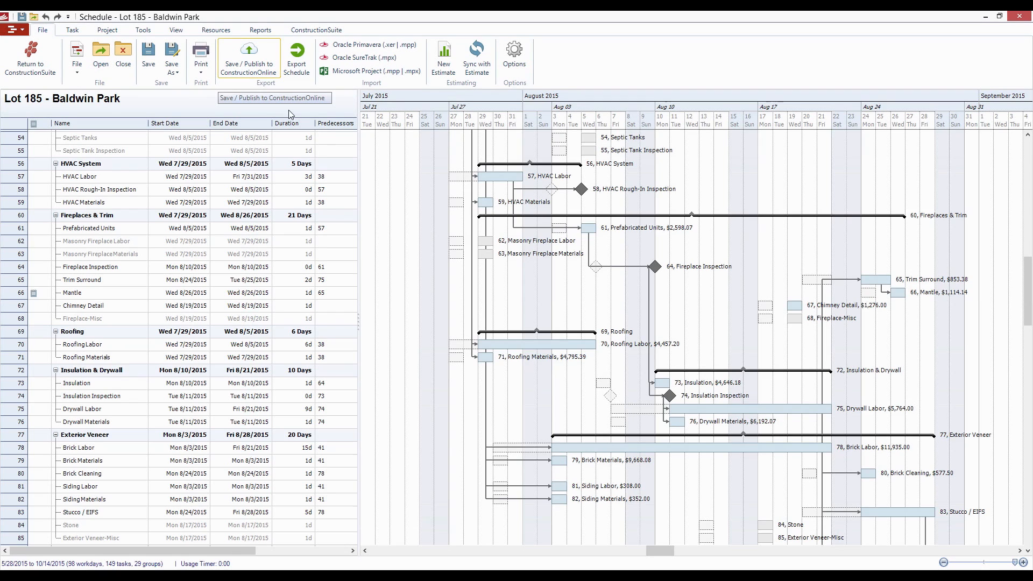
scroll(465, 296, up, 11)
drag(463, 294, 608, 312)
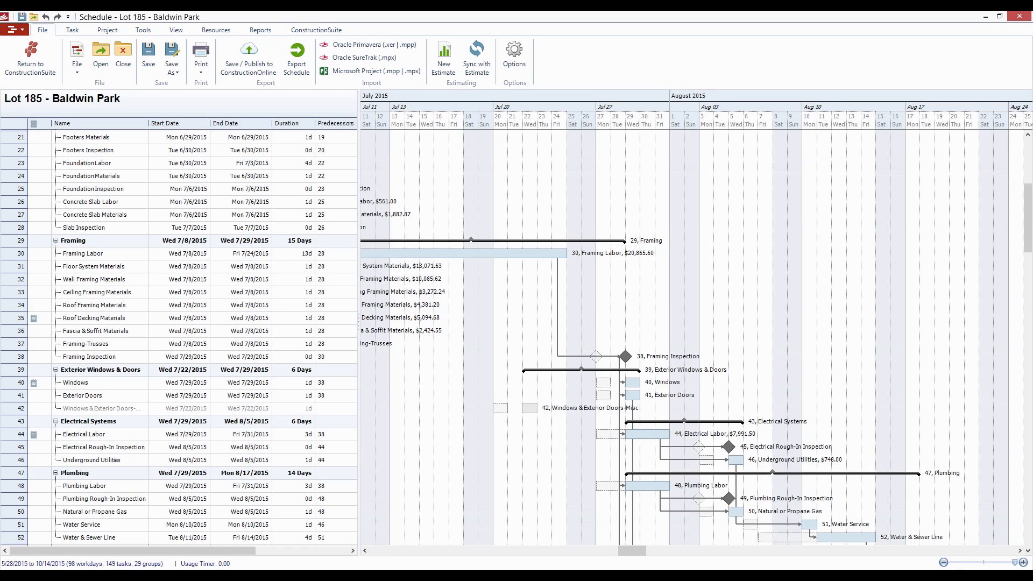
- Switch to ConstructionOnline in the web browser and look over the December 2014 calendar
click(172, 576)
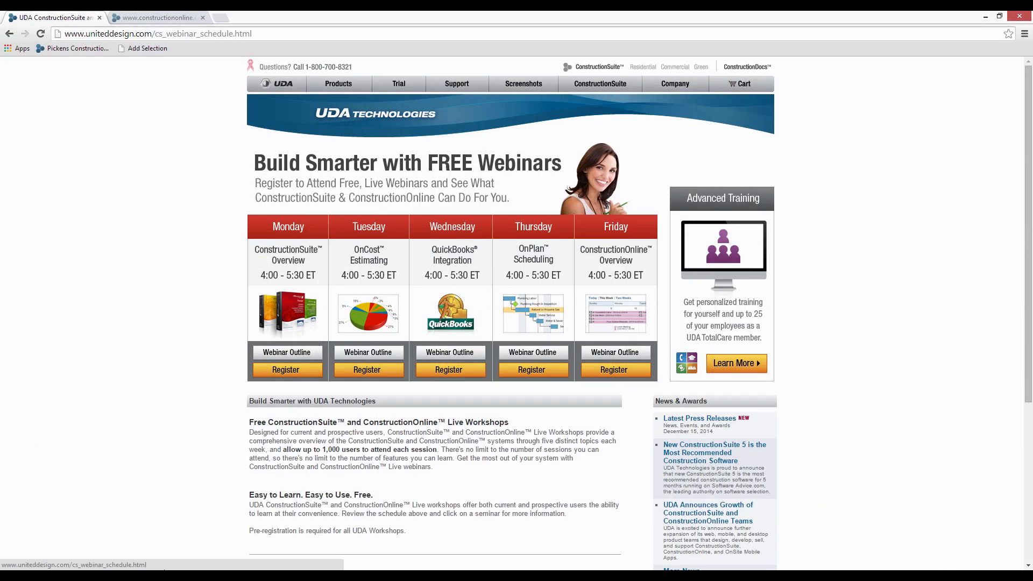
click(163, 17)
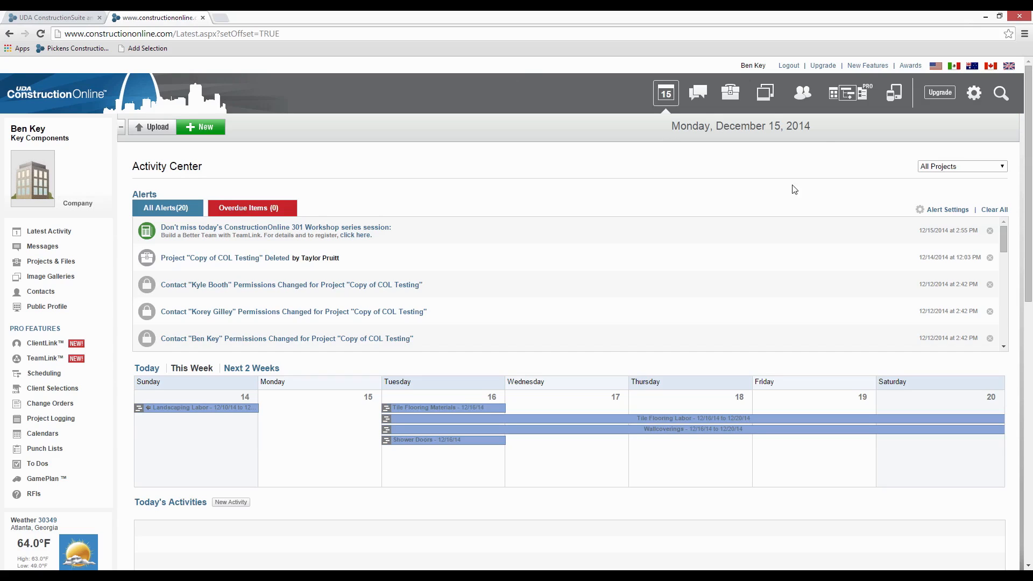
click(858, 94)
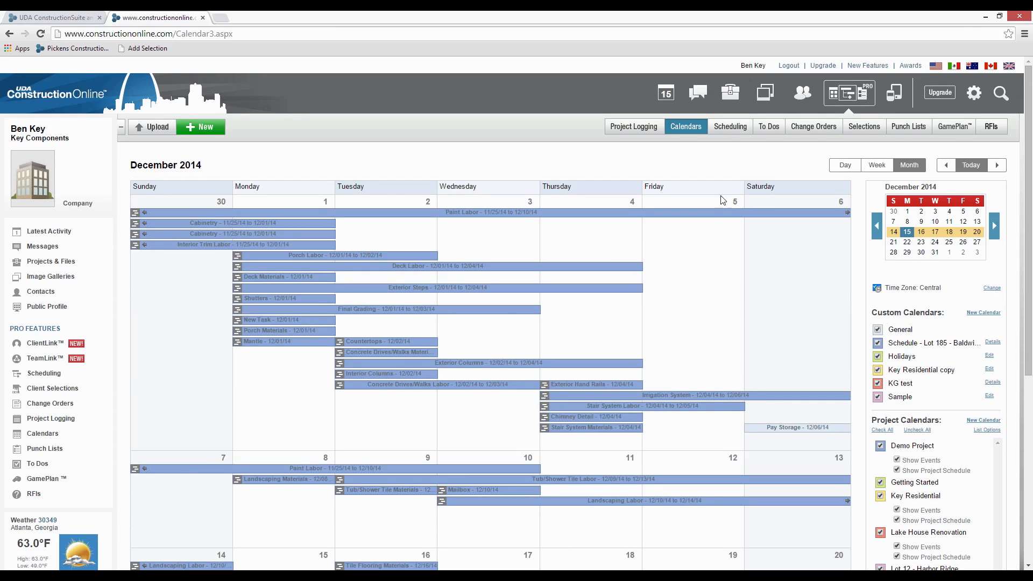
scroll(505, 315, down, 4)
scroll(542, 308, up, 4)
- Open the Demo Schedule's Gantt chart and look over the tasks from Exterior Windows & Doors through Plumbing
click(723, 134)
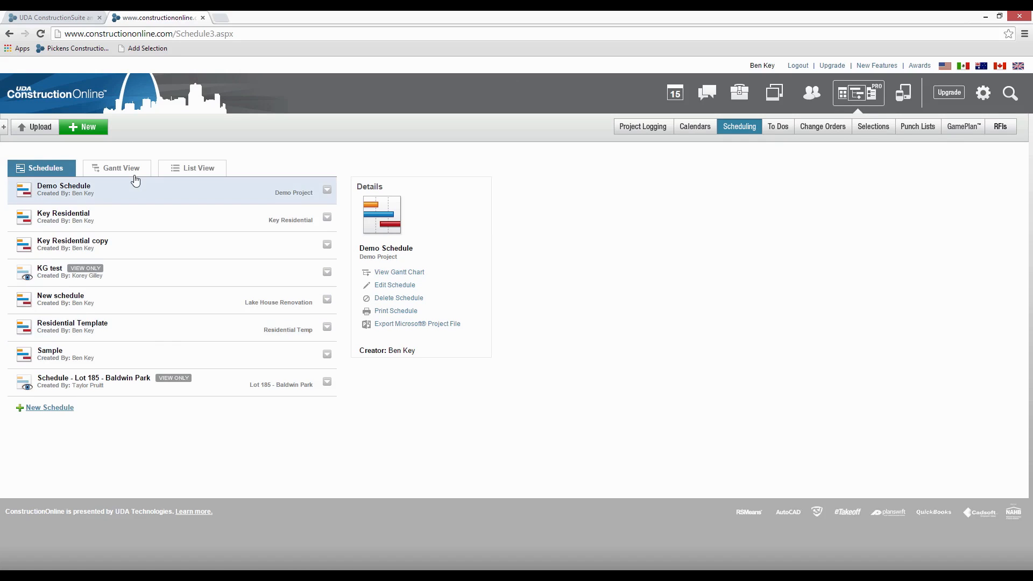
right_click(111, 194)
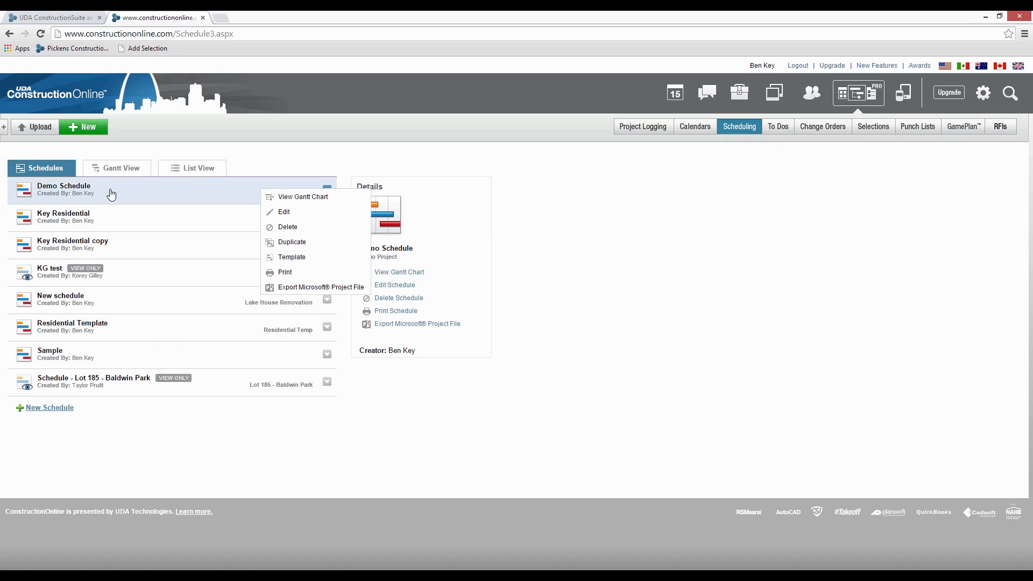
click(325, 199)
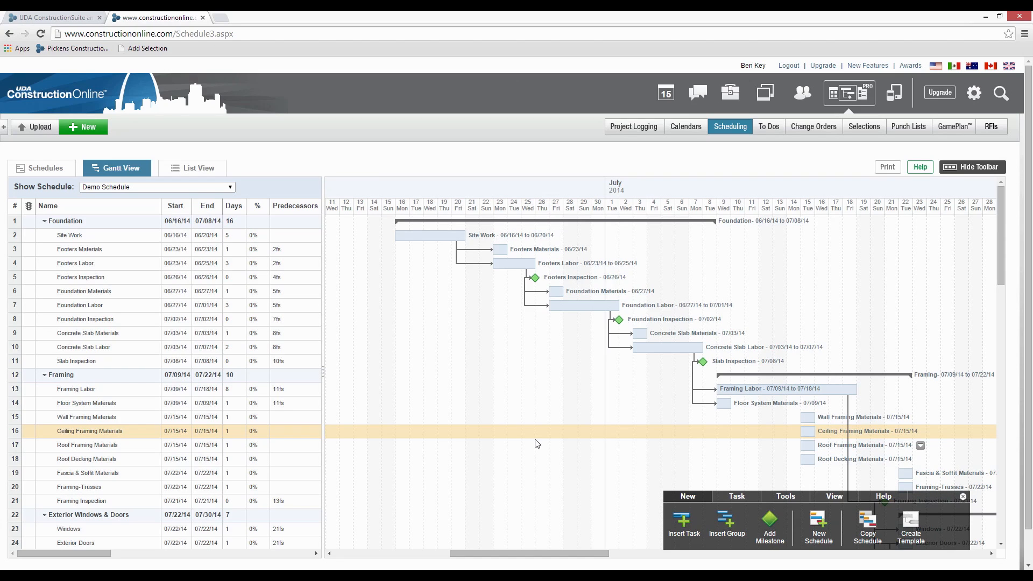
scroll(535, 326, down, 4)
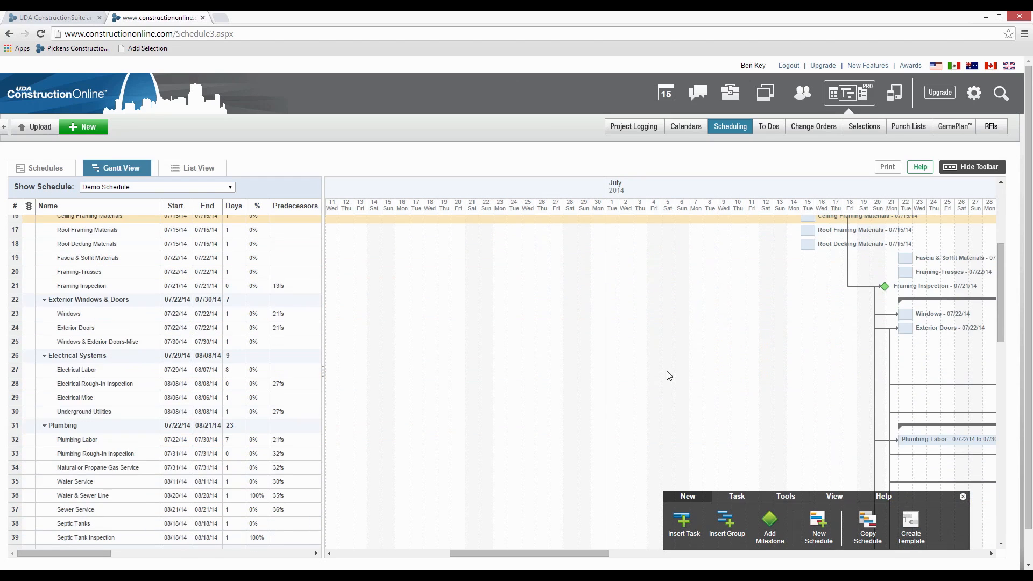
click(667, 371)
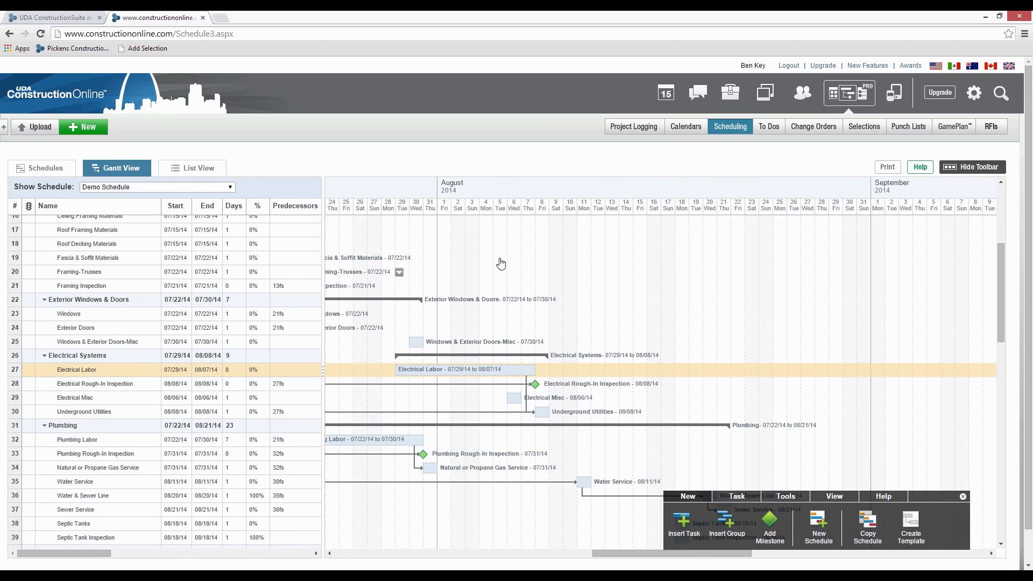
click(501, 263)
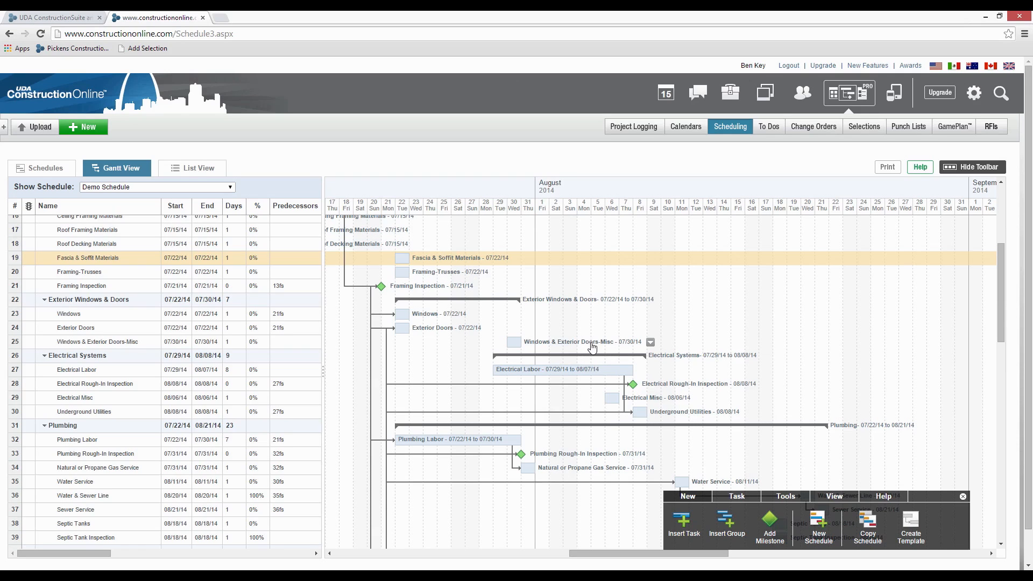
click(581, 370)
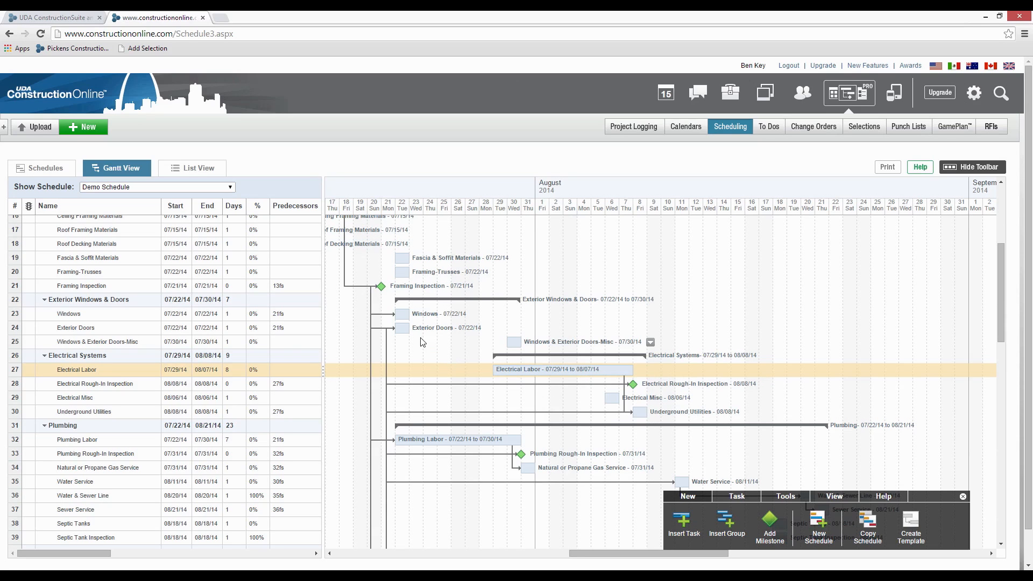
- Move Exterior Doors to 07/25/14, Electrical Labor to start 08/04/14 and Plumbing Labor to start 07/28/14 in the Gantt chart
drag(403, 329, 445, 340)
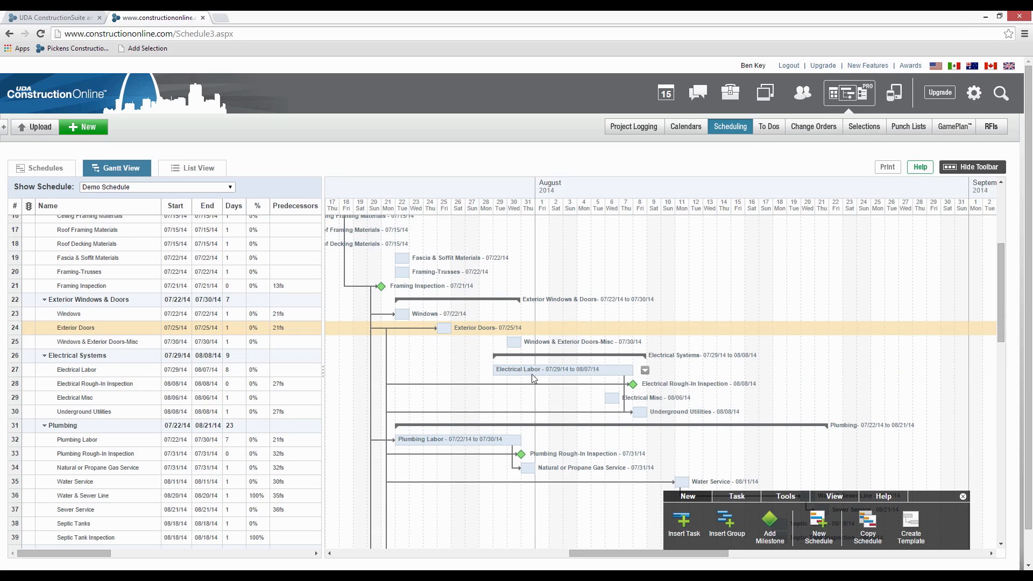
drag(532, 375, 616, 374)
drag(492, 438, 562, 440)
- Compress the Demo Schedule and check the Foundation and Framing tasks in the Gantt chart
click(800, 500)
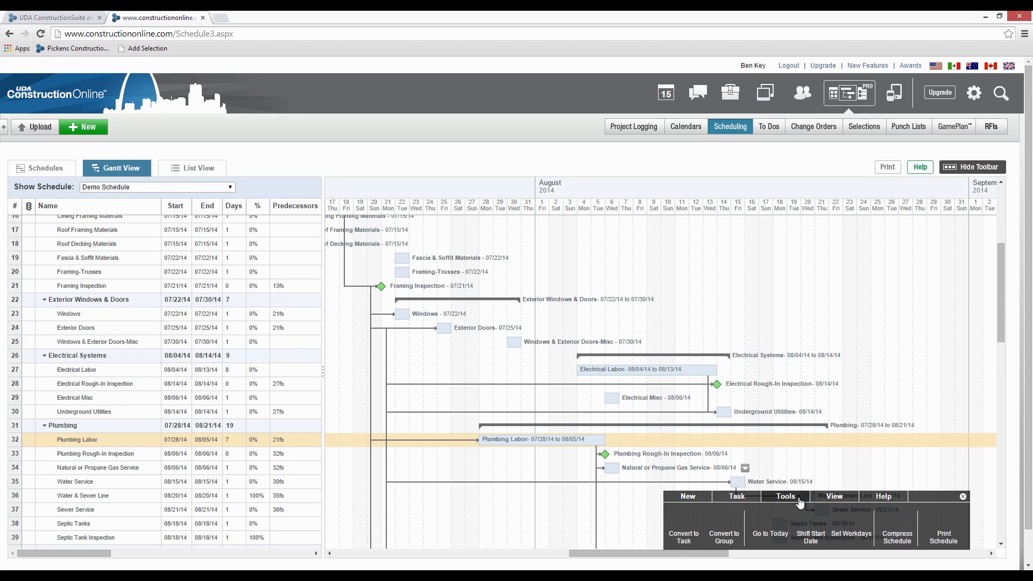
click(885, 522)
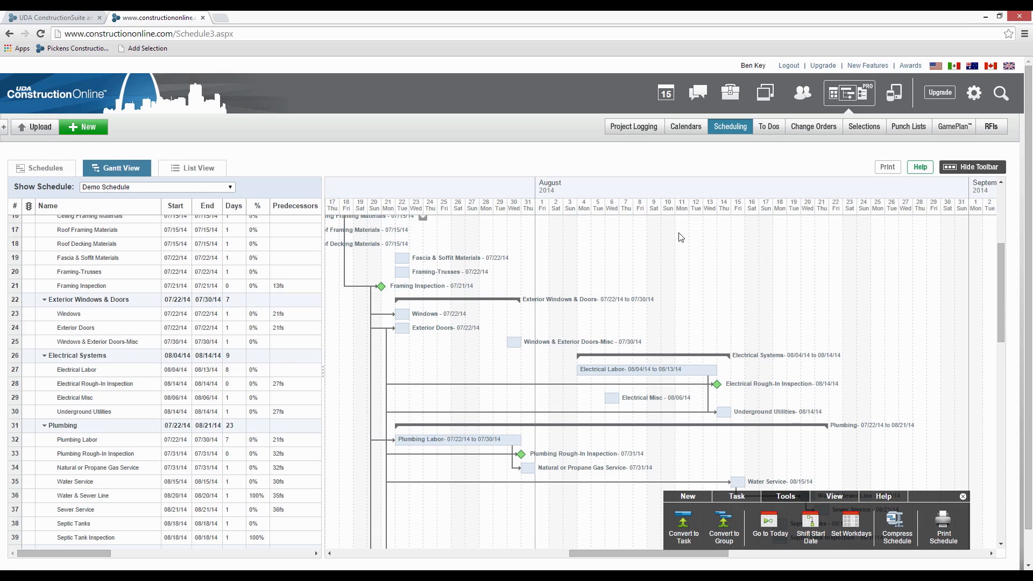
scroll(709, 347, up, 5)
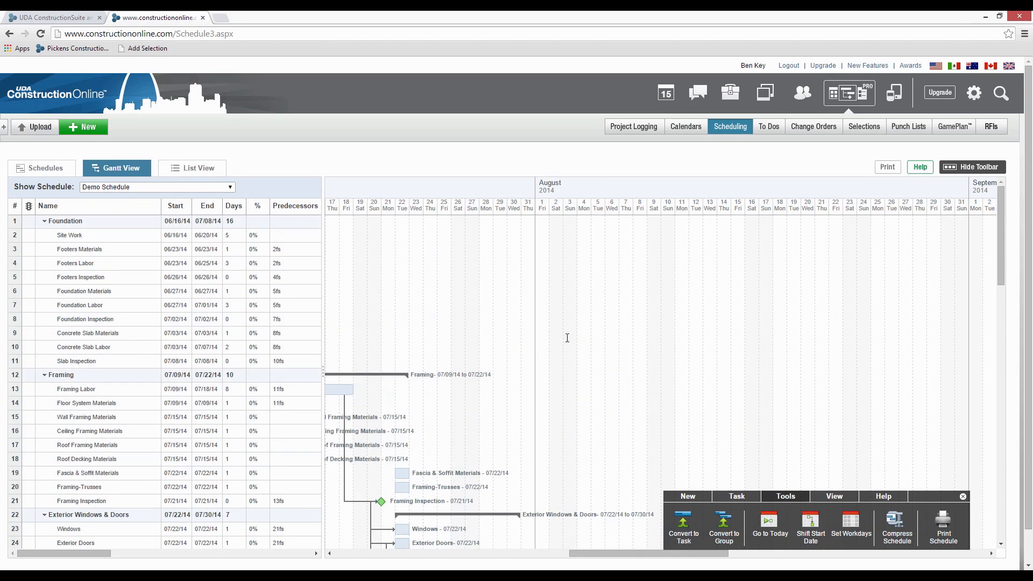
click(565, 334)
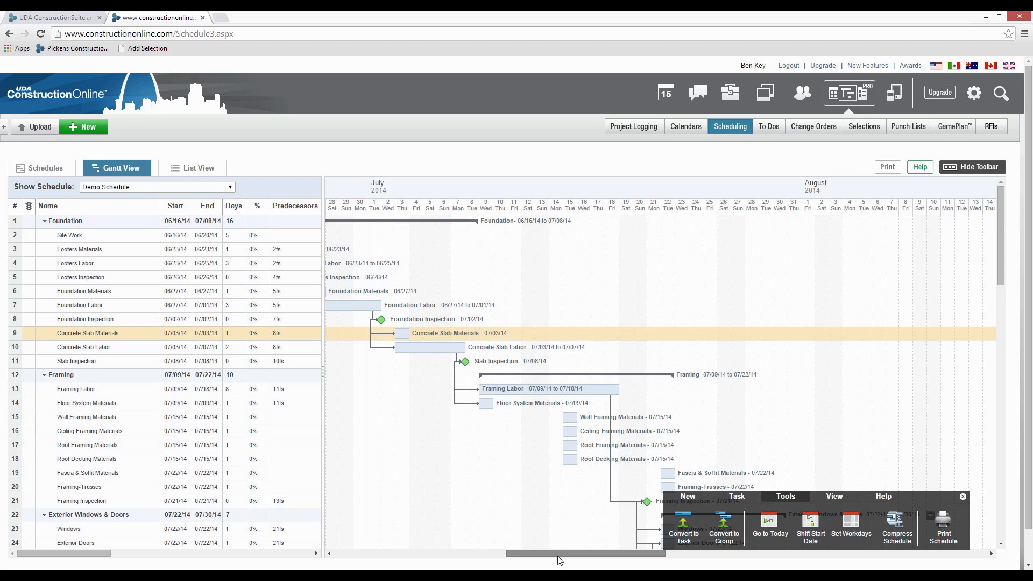
drag(560, 561, 507, 560)
click(519, 463)
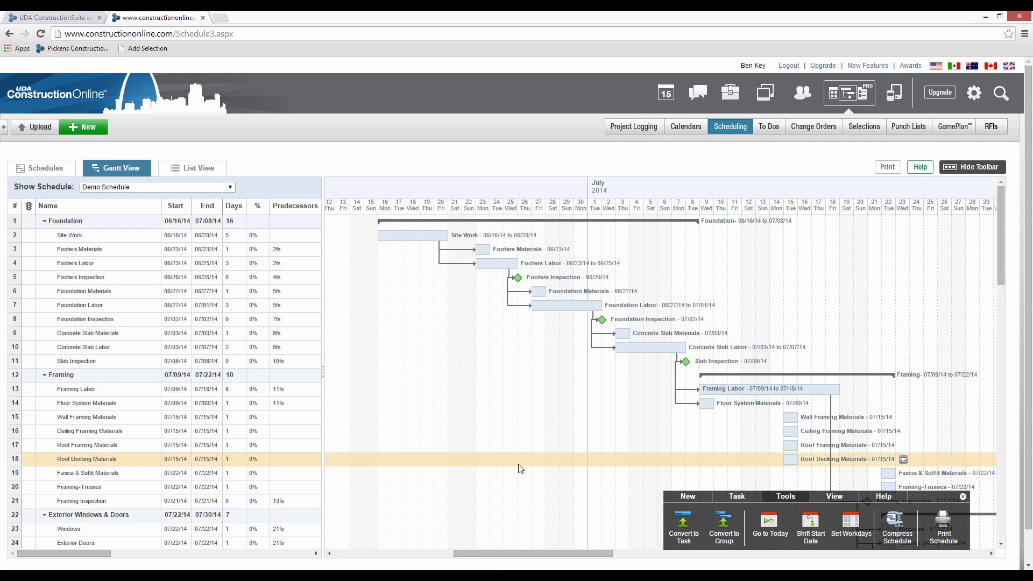
- Look over the compressed schedule from Exterior Windows & Doors through the HVAC, Roofing and Exterior Veneer tasks
click(540, 518)
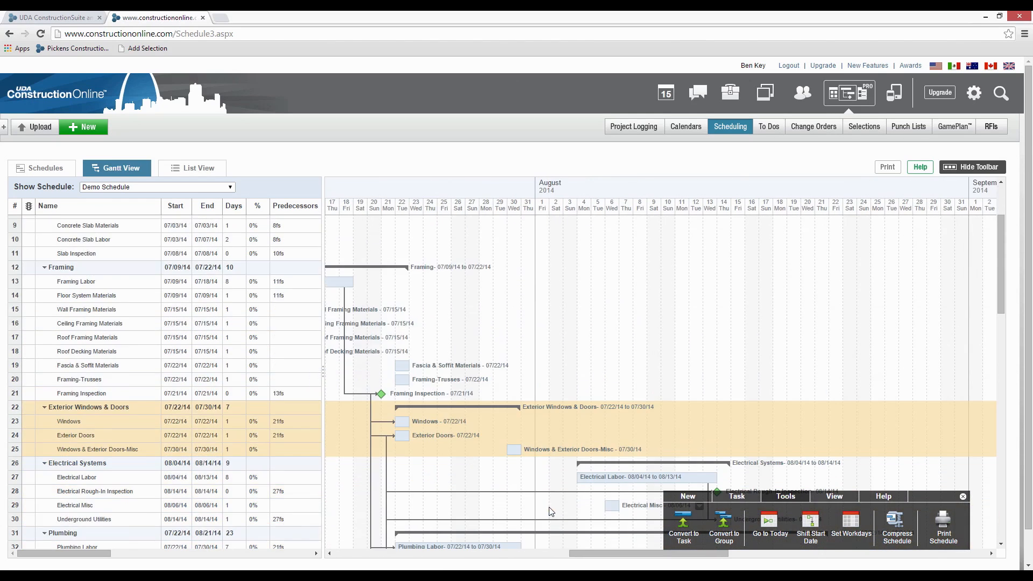
click(551, 511)
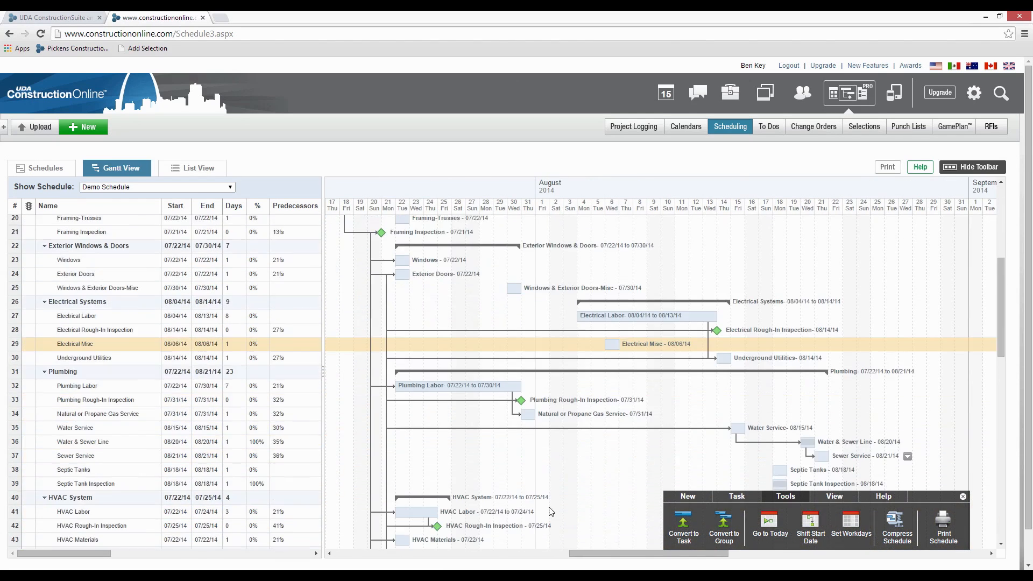
click(604, 472)
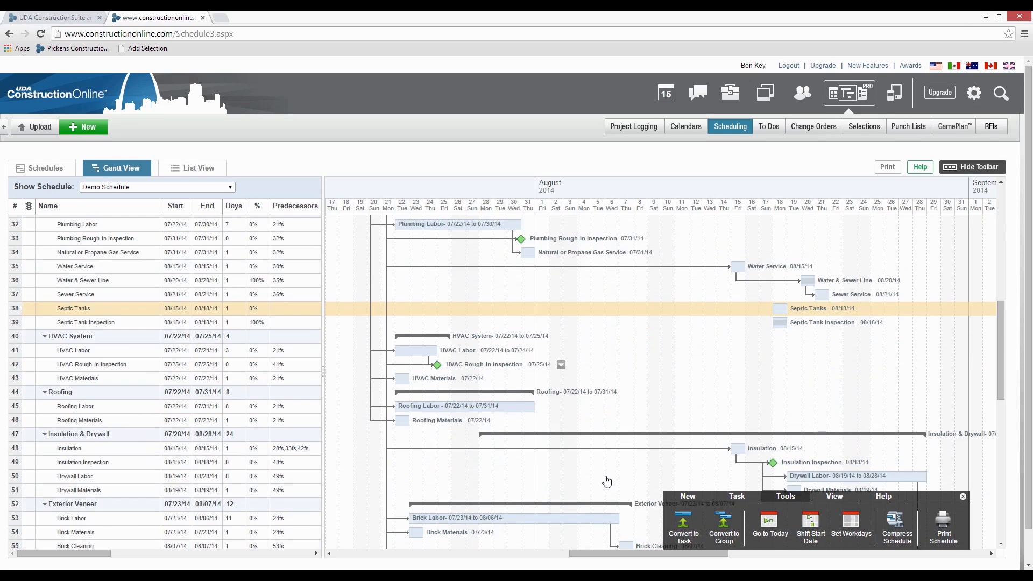
click(607, 481)
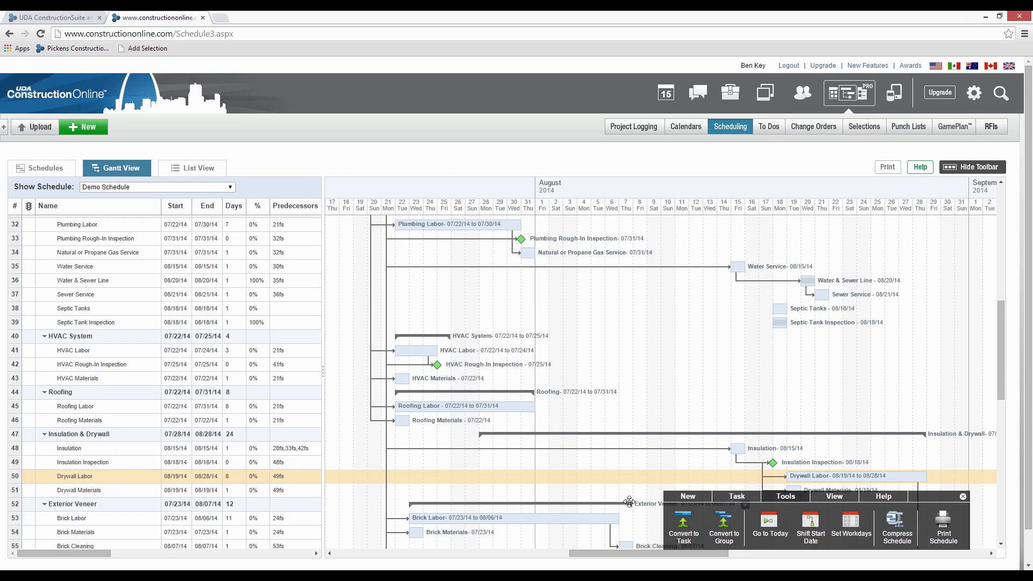
click(699, 353)
click(714, 378)
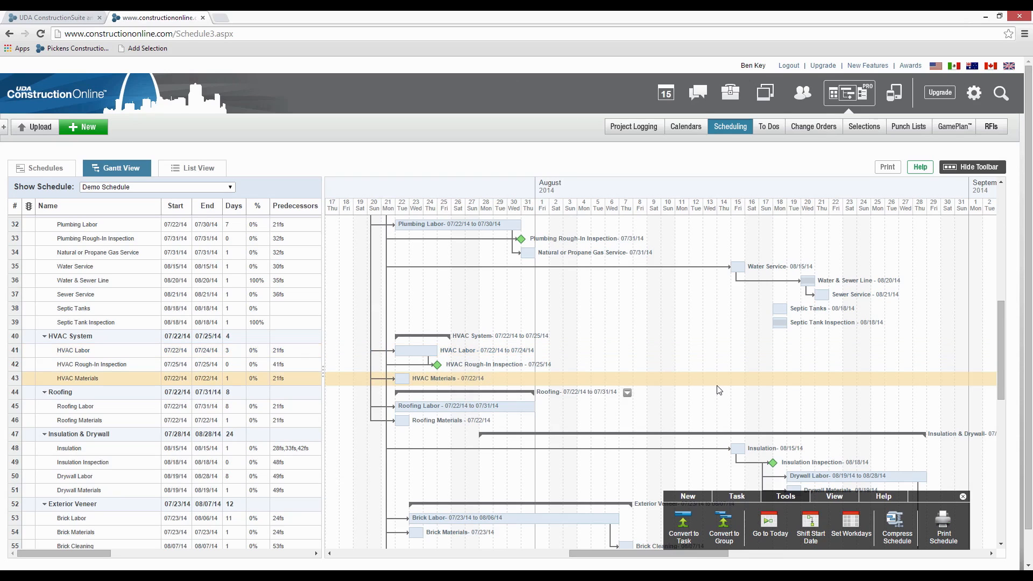
click(719, 390)
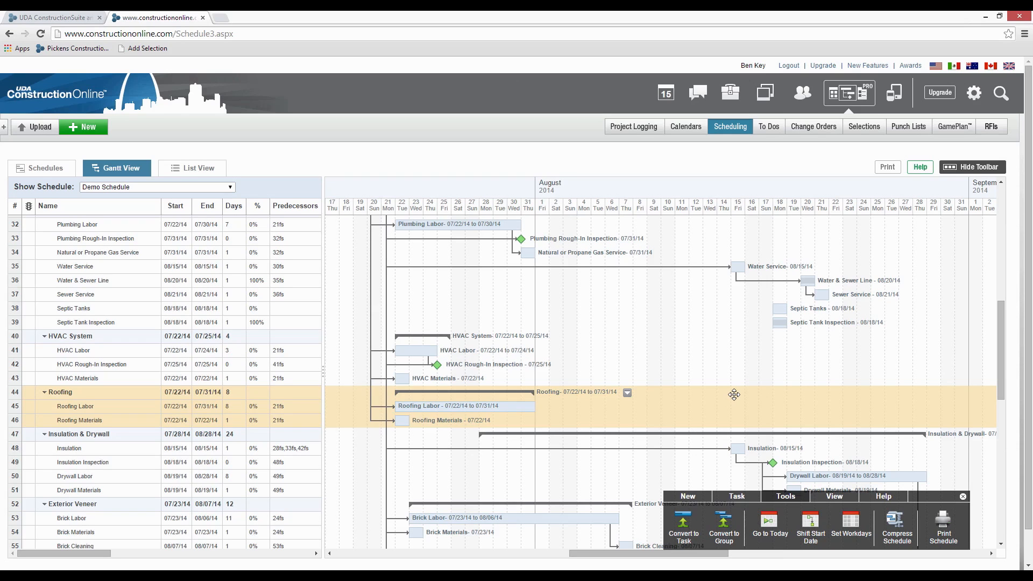
- Open the GamePlan email settings of the third listed contact, review the frequency choices and set the send time to 5:00 AM
click(966, 132)
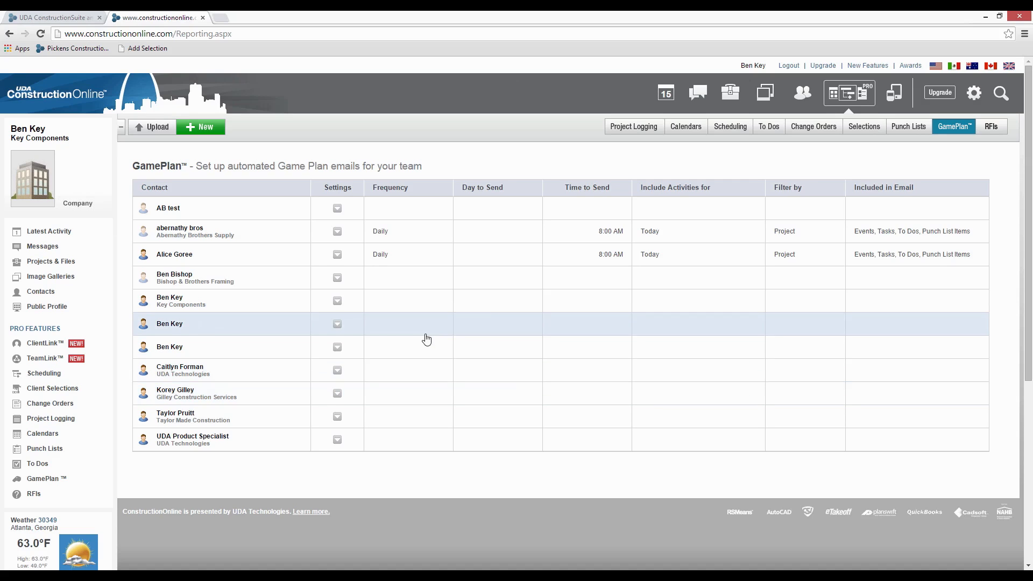
click(337, 255)
click(325, 268)
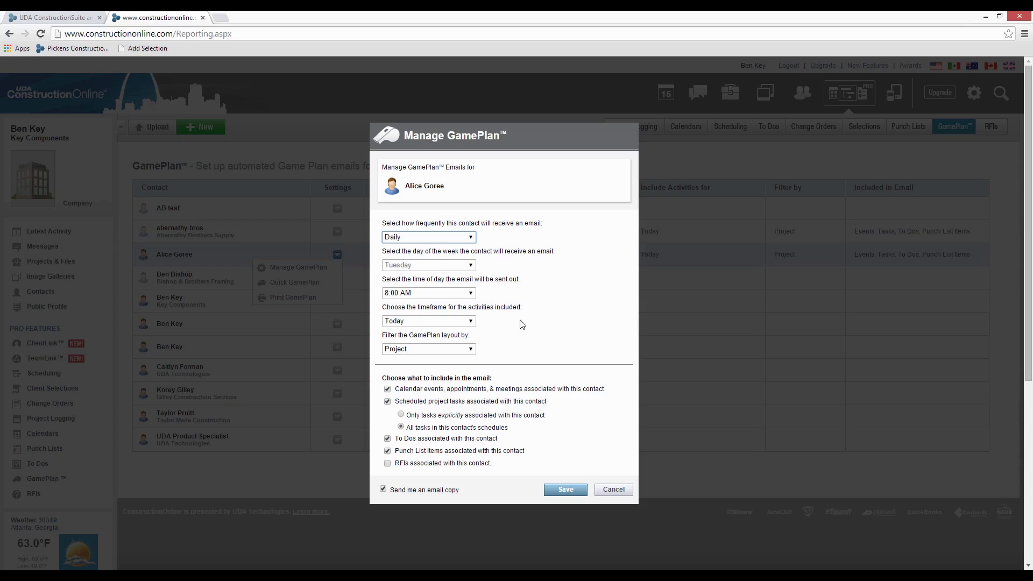
click(466, 240)
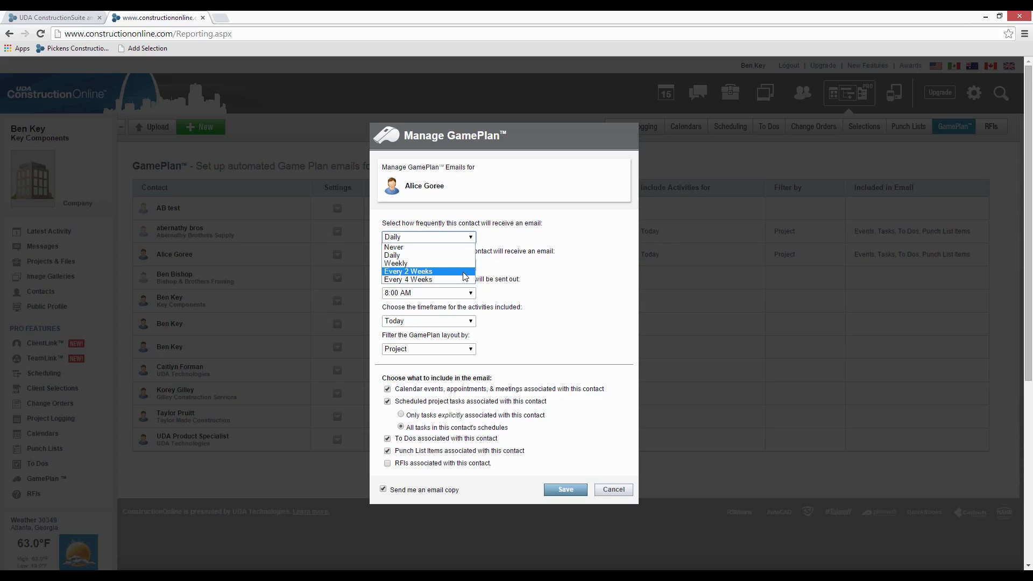
click(526, 259)
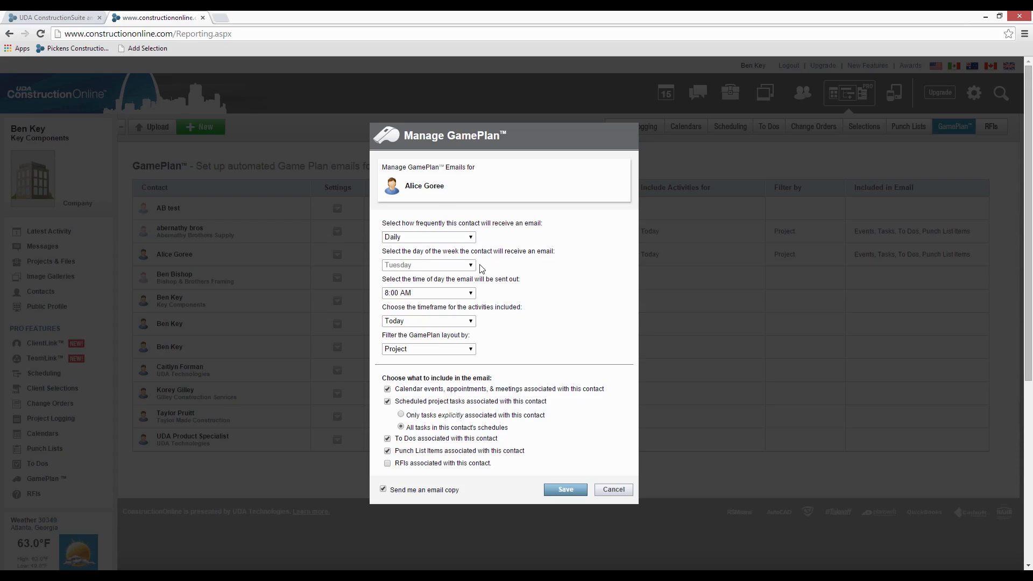
click(475, 294)
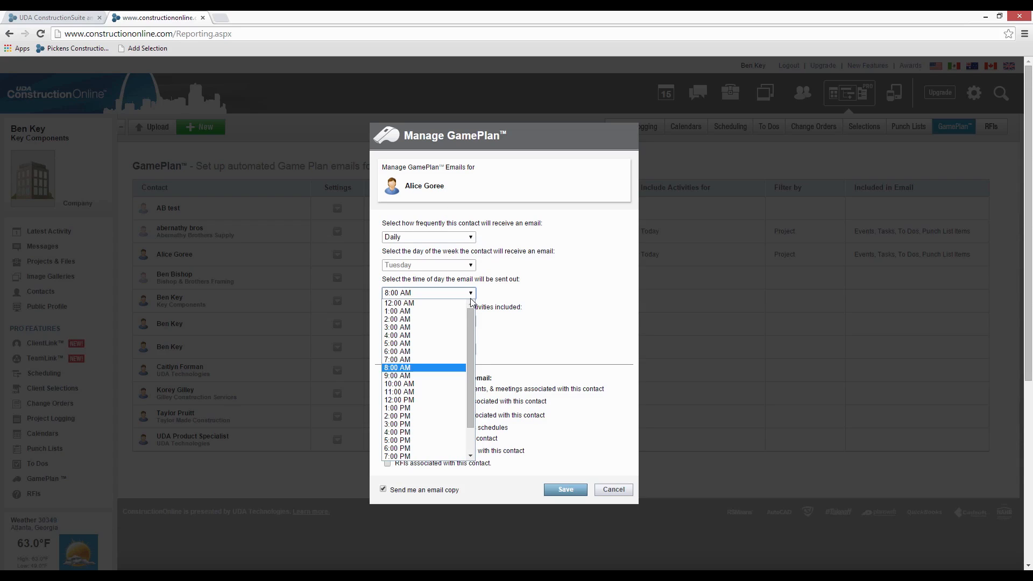
click(452, 348)
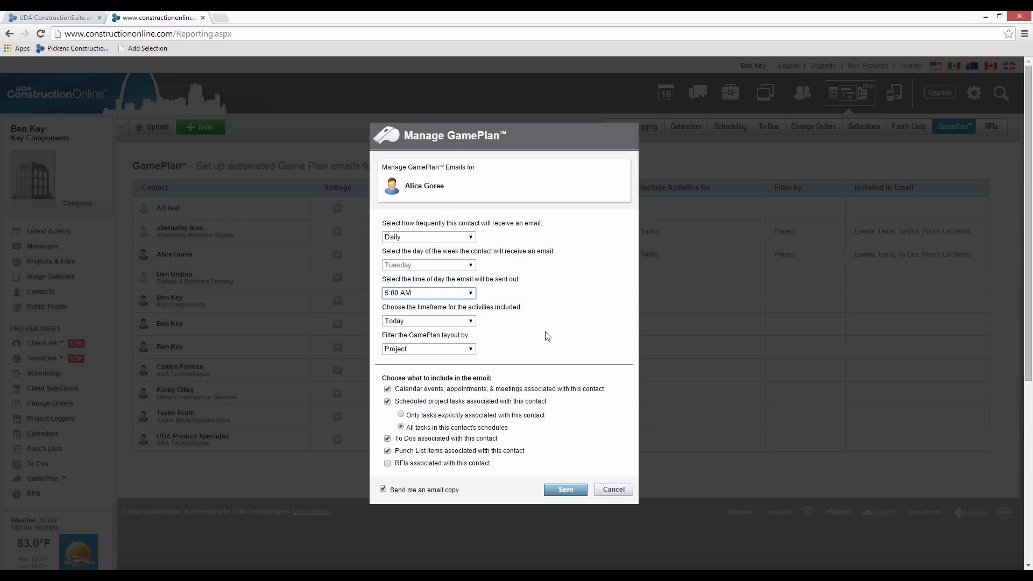
- Try setting the contact's GamePlan email to Weekly on Monday, and discard the changes
click(456, 238)
click(461, 254)
key(Down)
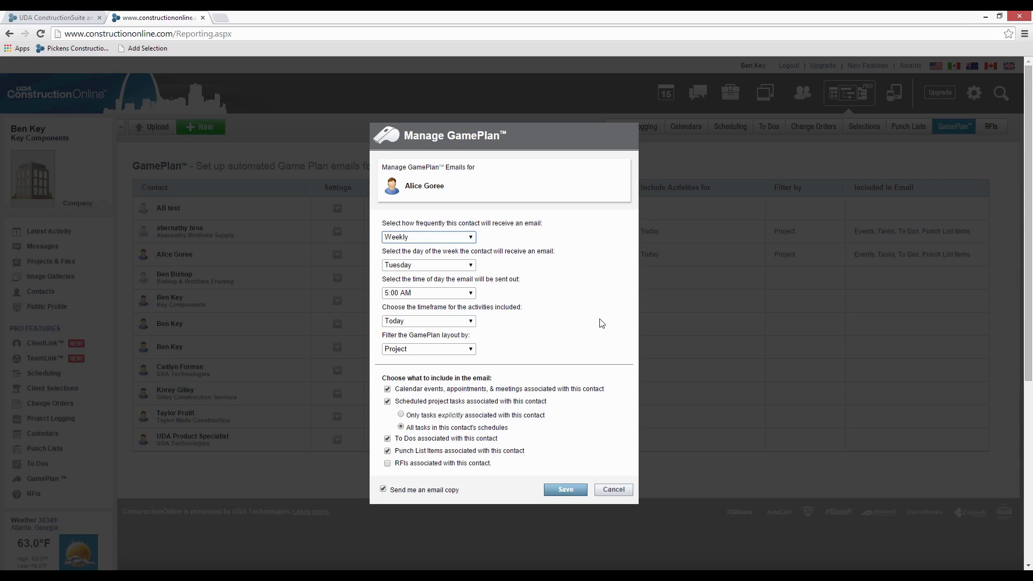
click(462, 267)
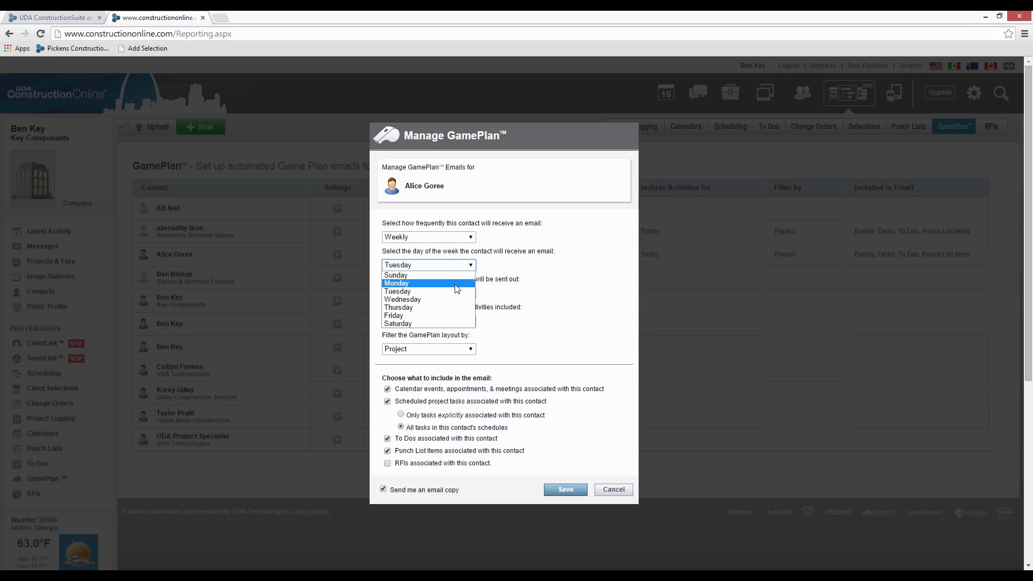
click(461, 283)
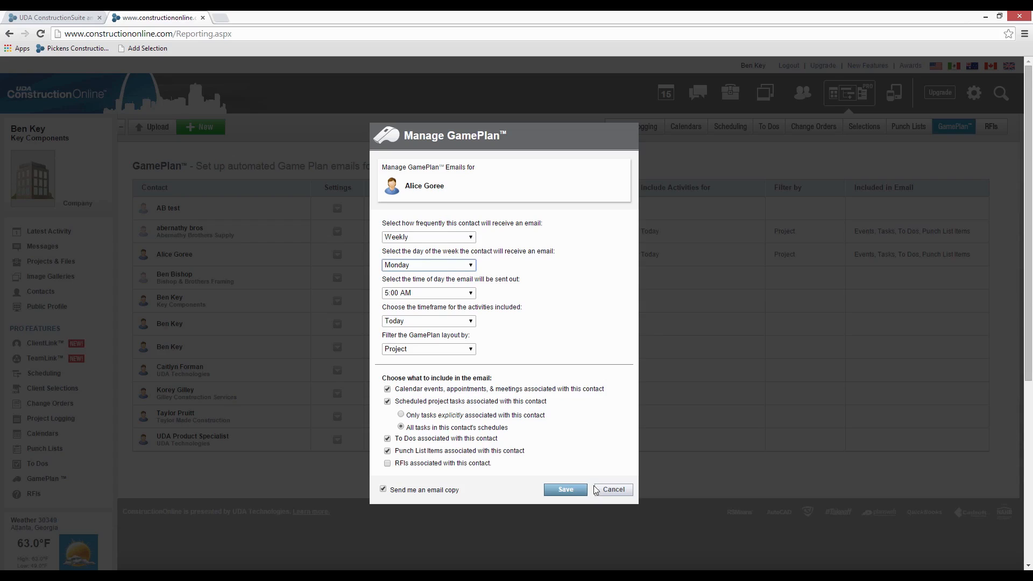
click(614, 489)
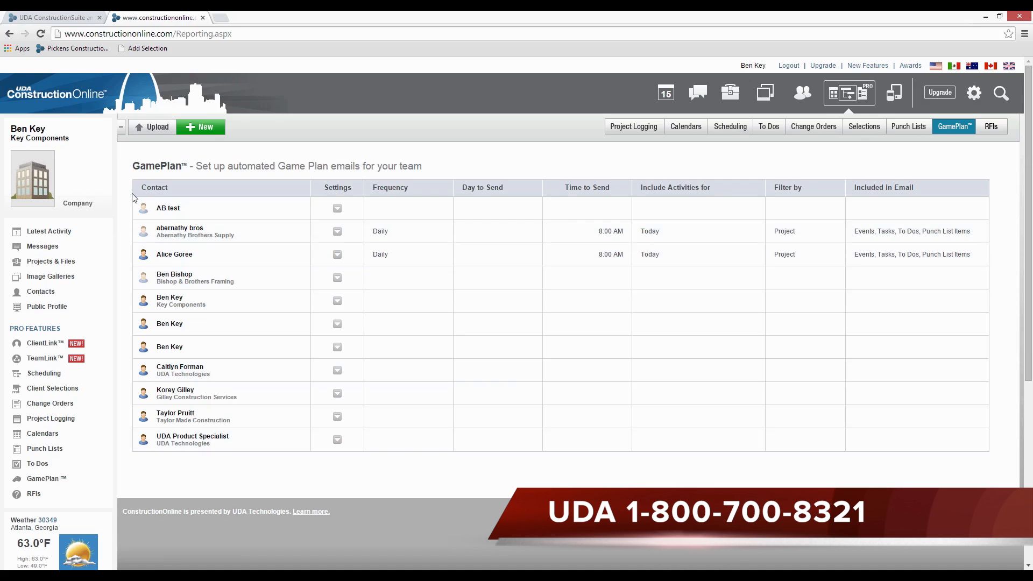
- Open your account settings and remove the digit before the @ sign in the contact info's e-mail address
click(30, 129)
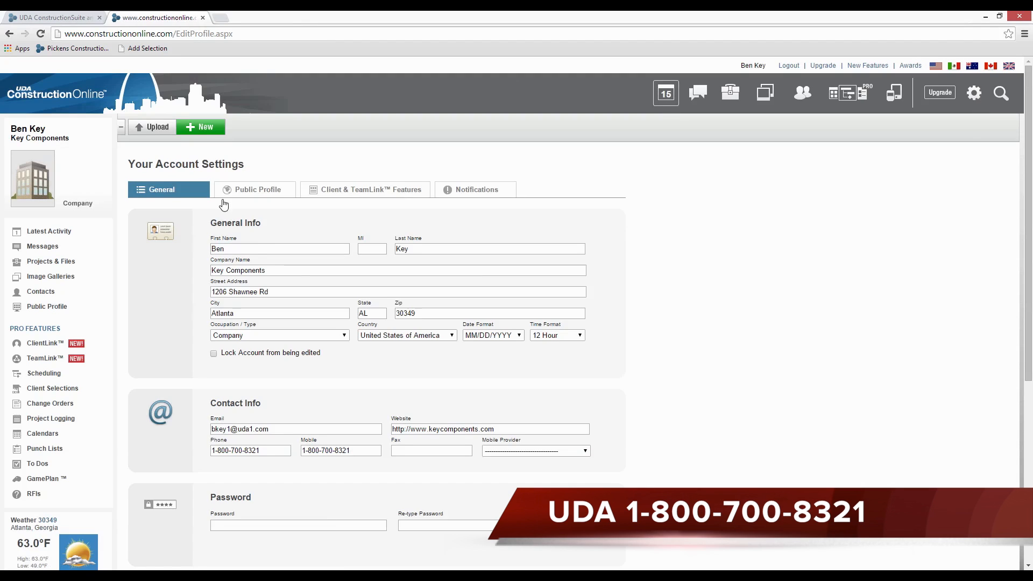
scroll(396, 337, down, 3)
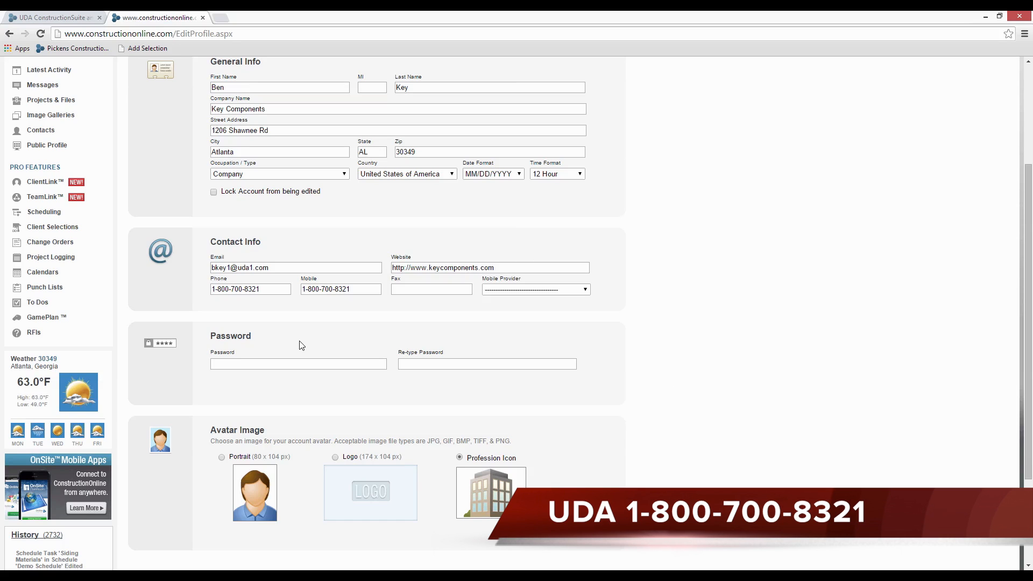
click(253, 267)
key(Delete)
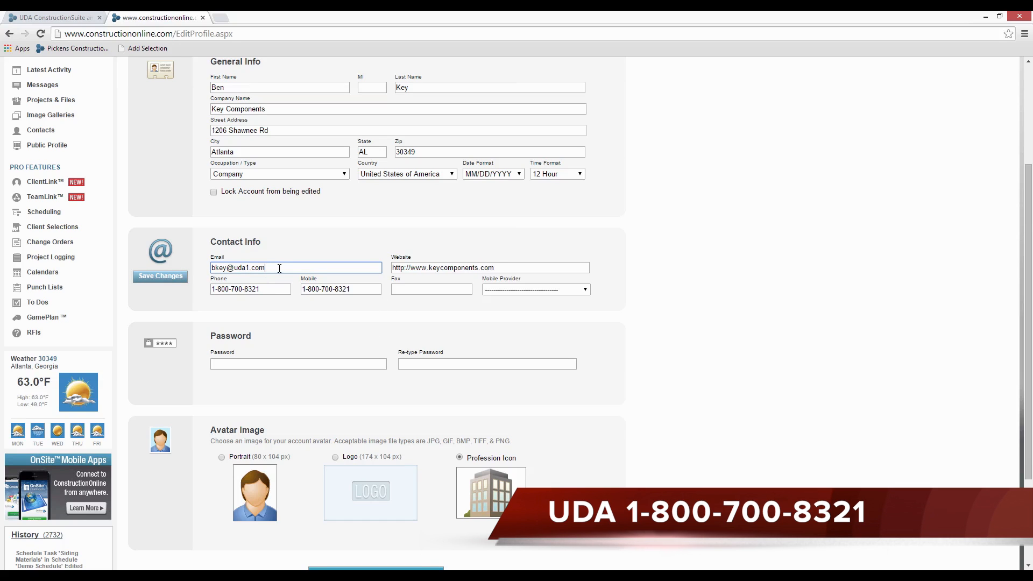
- Highlight the account holder's e-mail address and phone number in the contact info
drag(280, 268, 195, 260)
click(302, 268)
drag(302, 267, 212, 269)
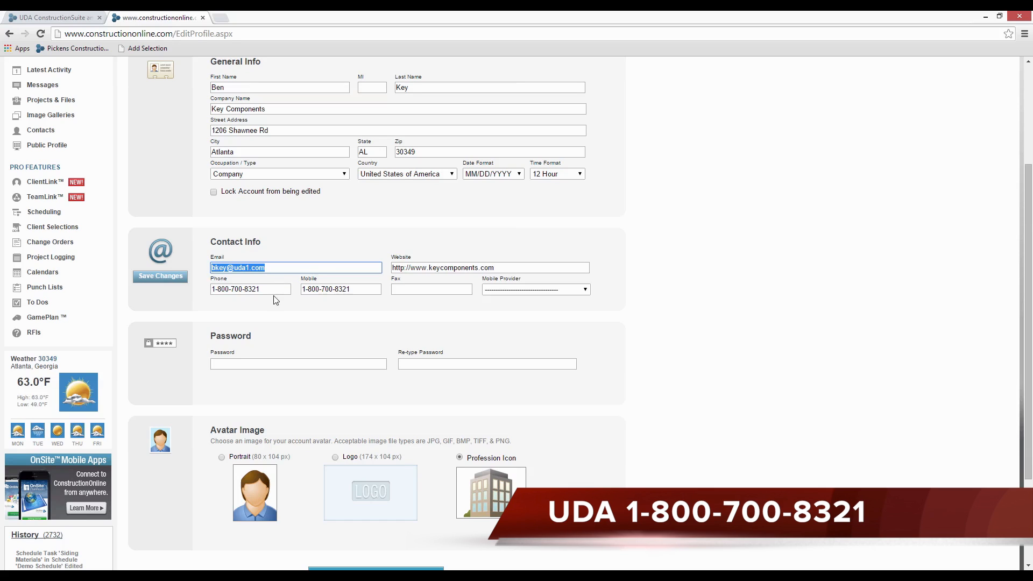
drag(275, 291, 187, 286)
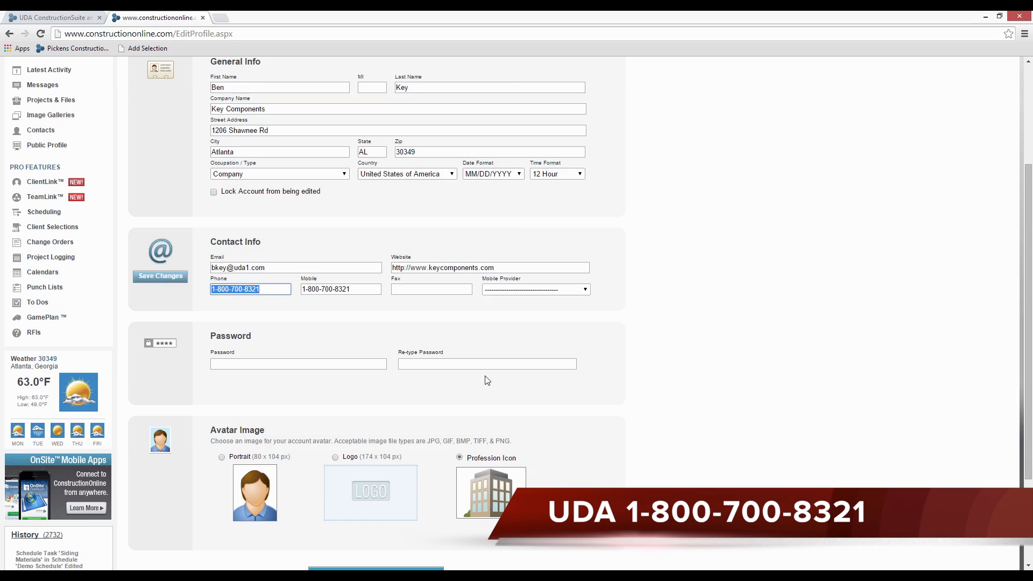